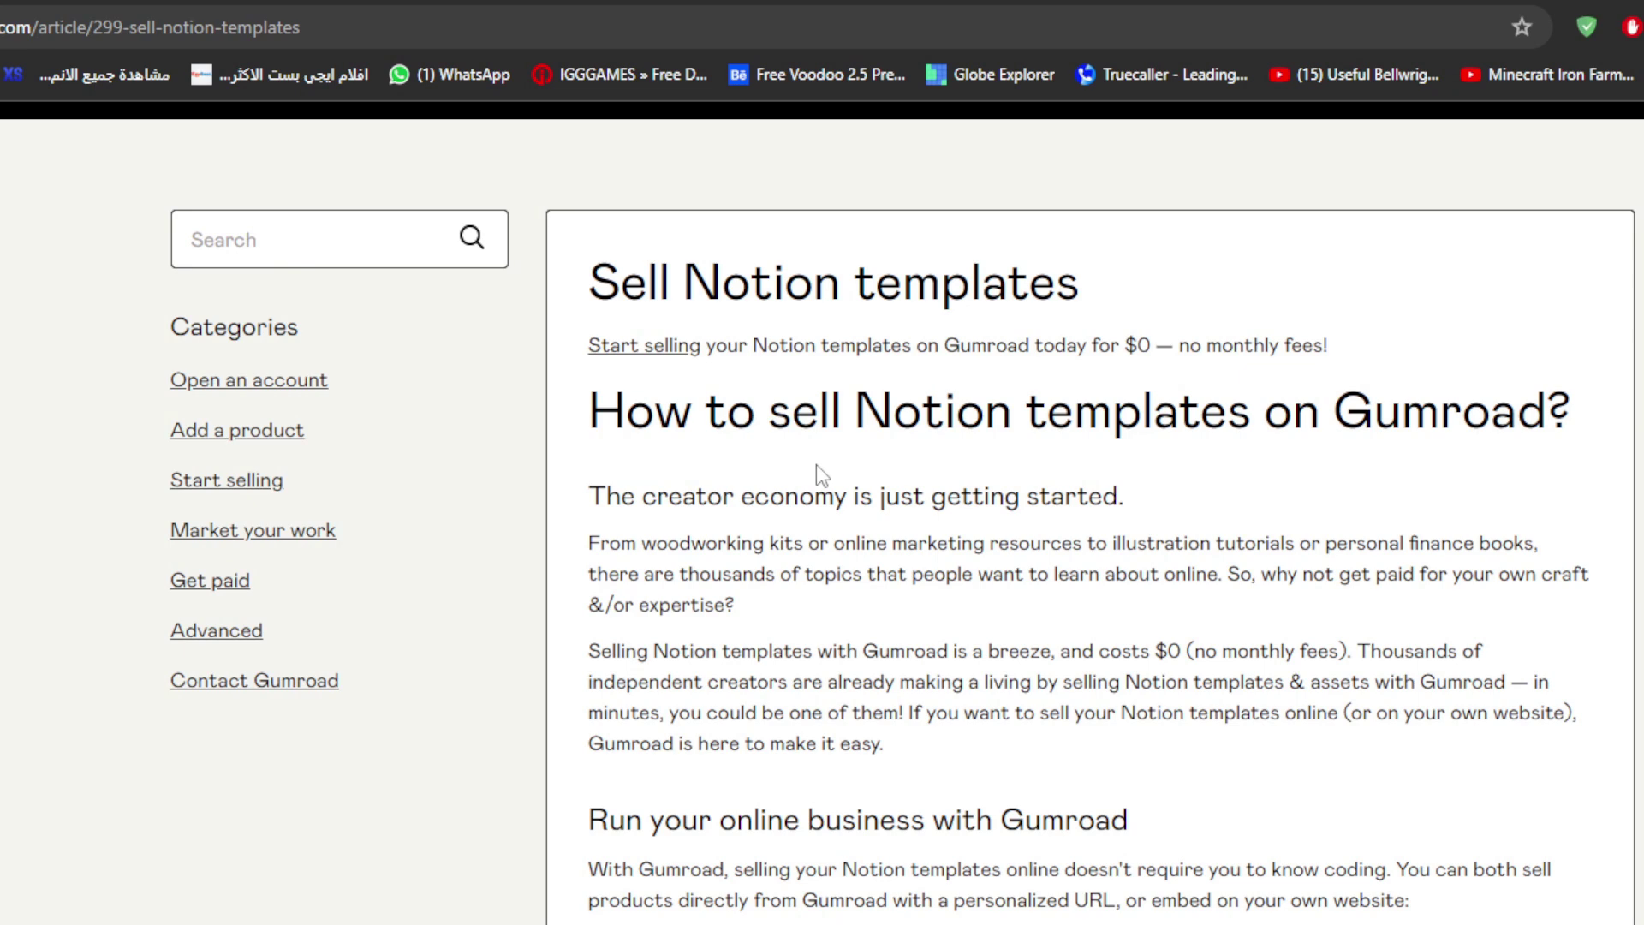
- Scroll through the Help Center article's four steps for selling Notion templates
{"action": "scroll", "coordinate": [818, 464], "scroll_direction": "down", "scroll_amount": 2}
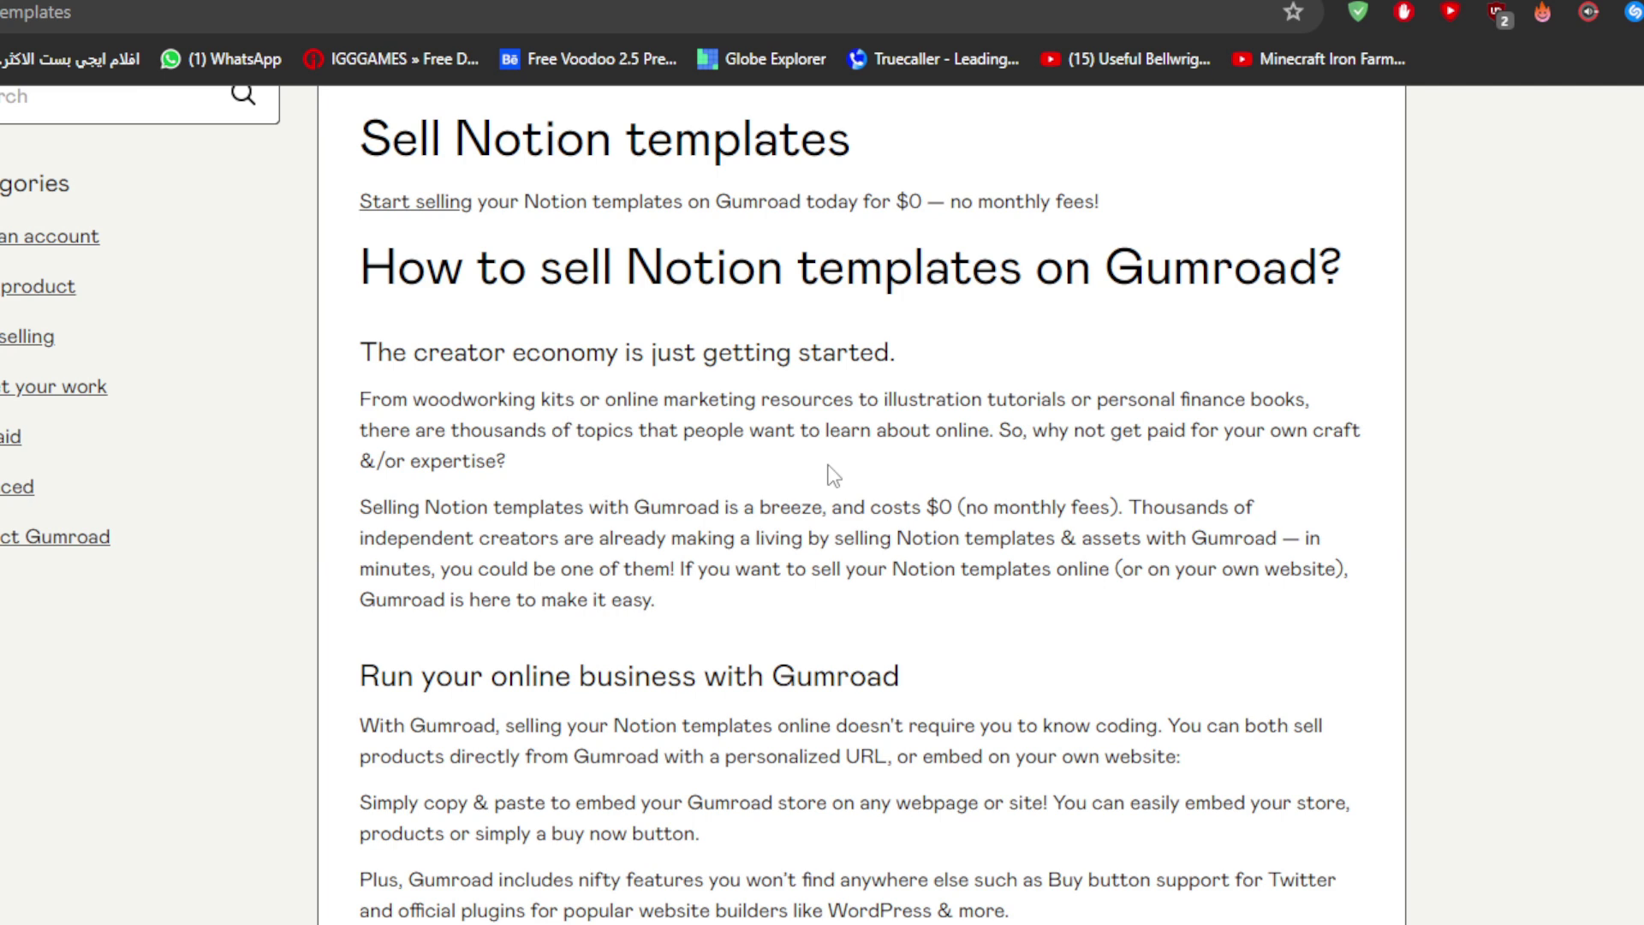
{"action": "scroll", "coordinate": [833, 476], "scroll_direction": "down", "scroll_amount": 2}
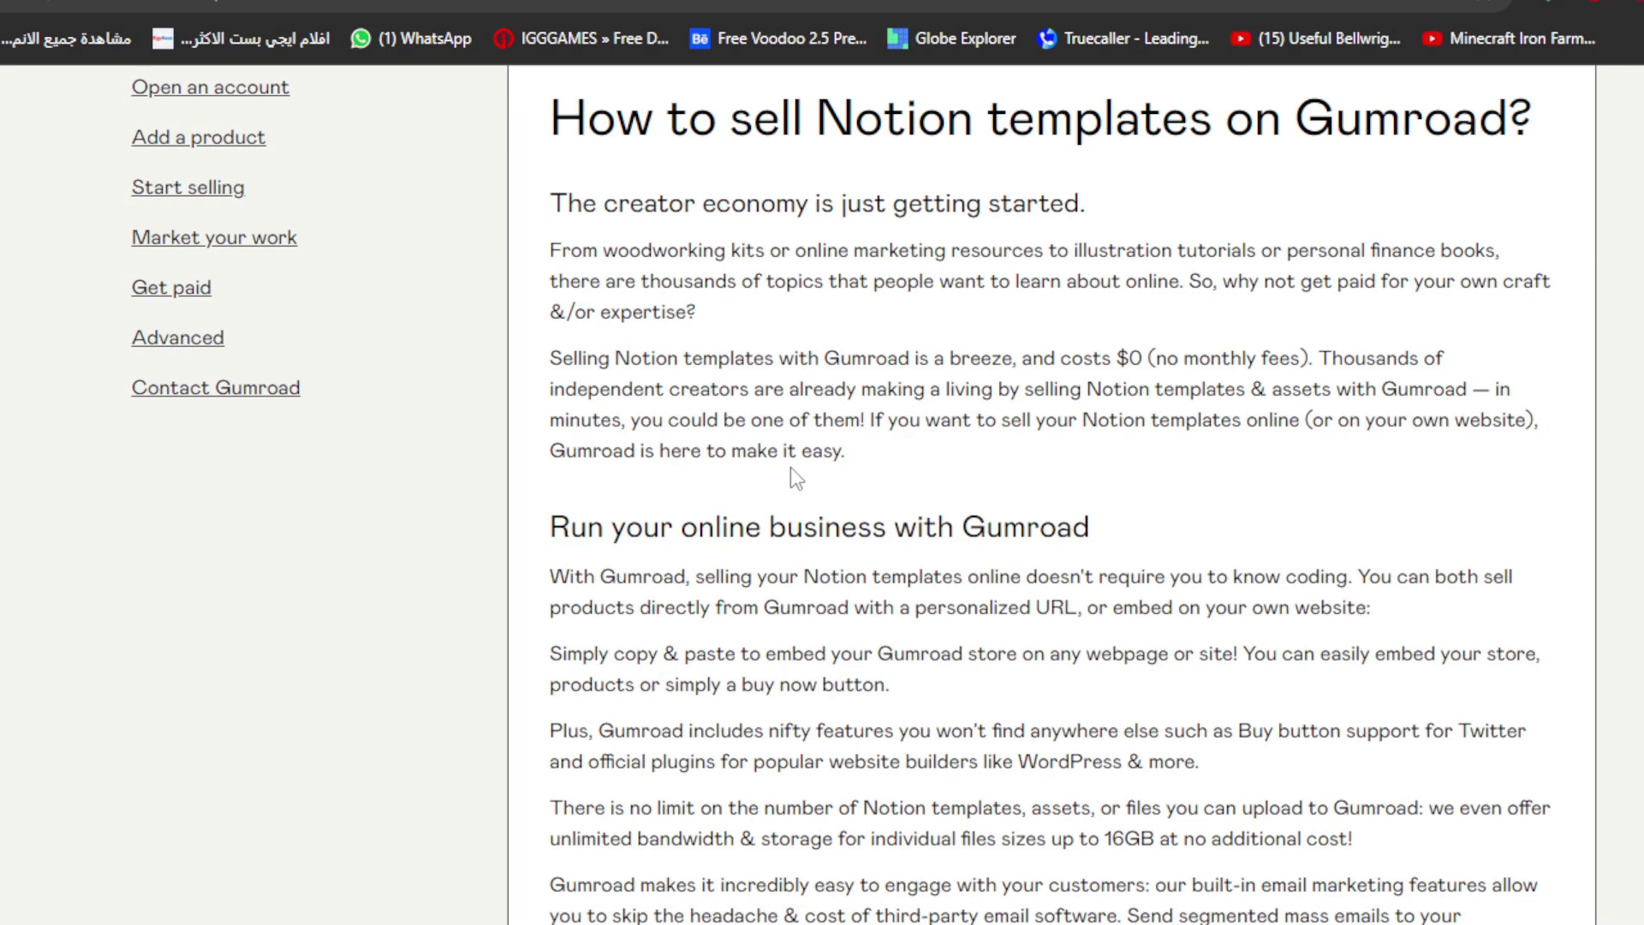
{"action": "scroll", "coordinate": [603, 493], "scroll_direction": "down", "scroll_amount": 1}
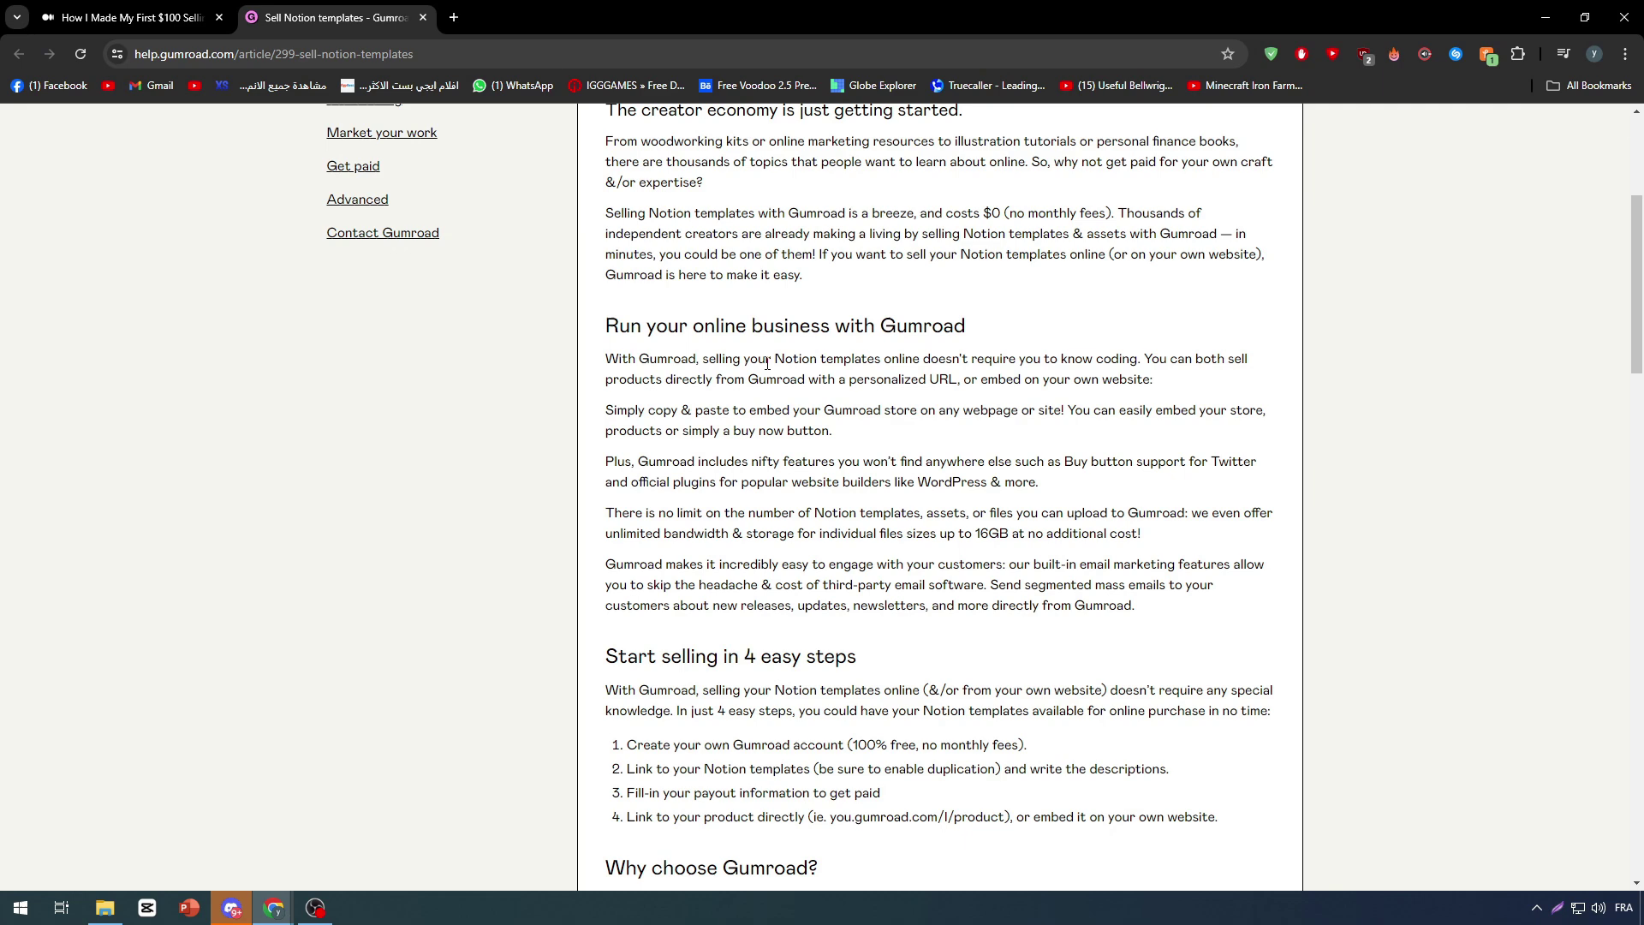
- Search the web for 'gumbroad' and go to the Gumroad login page
{"action": "left_click", "coordinate": [468, 22]}
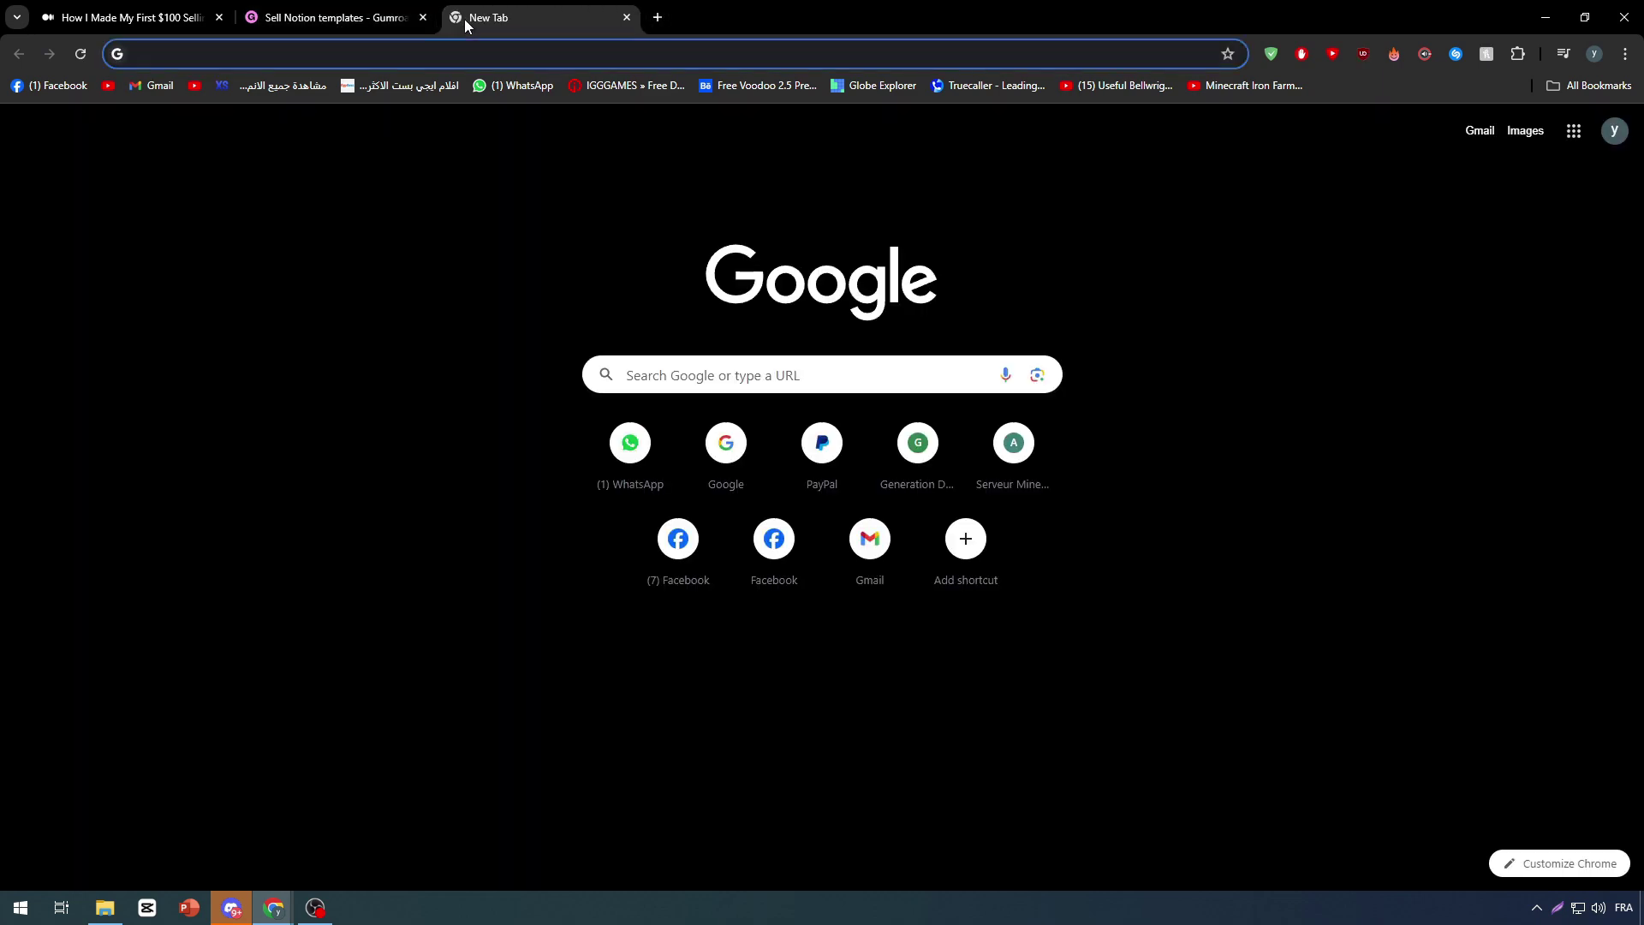
{"action": "type", "text": "gumbroad"}
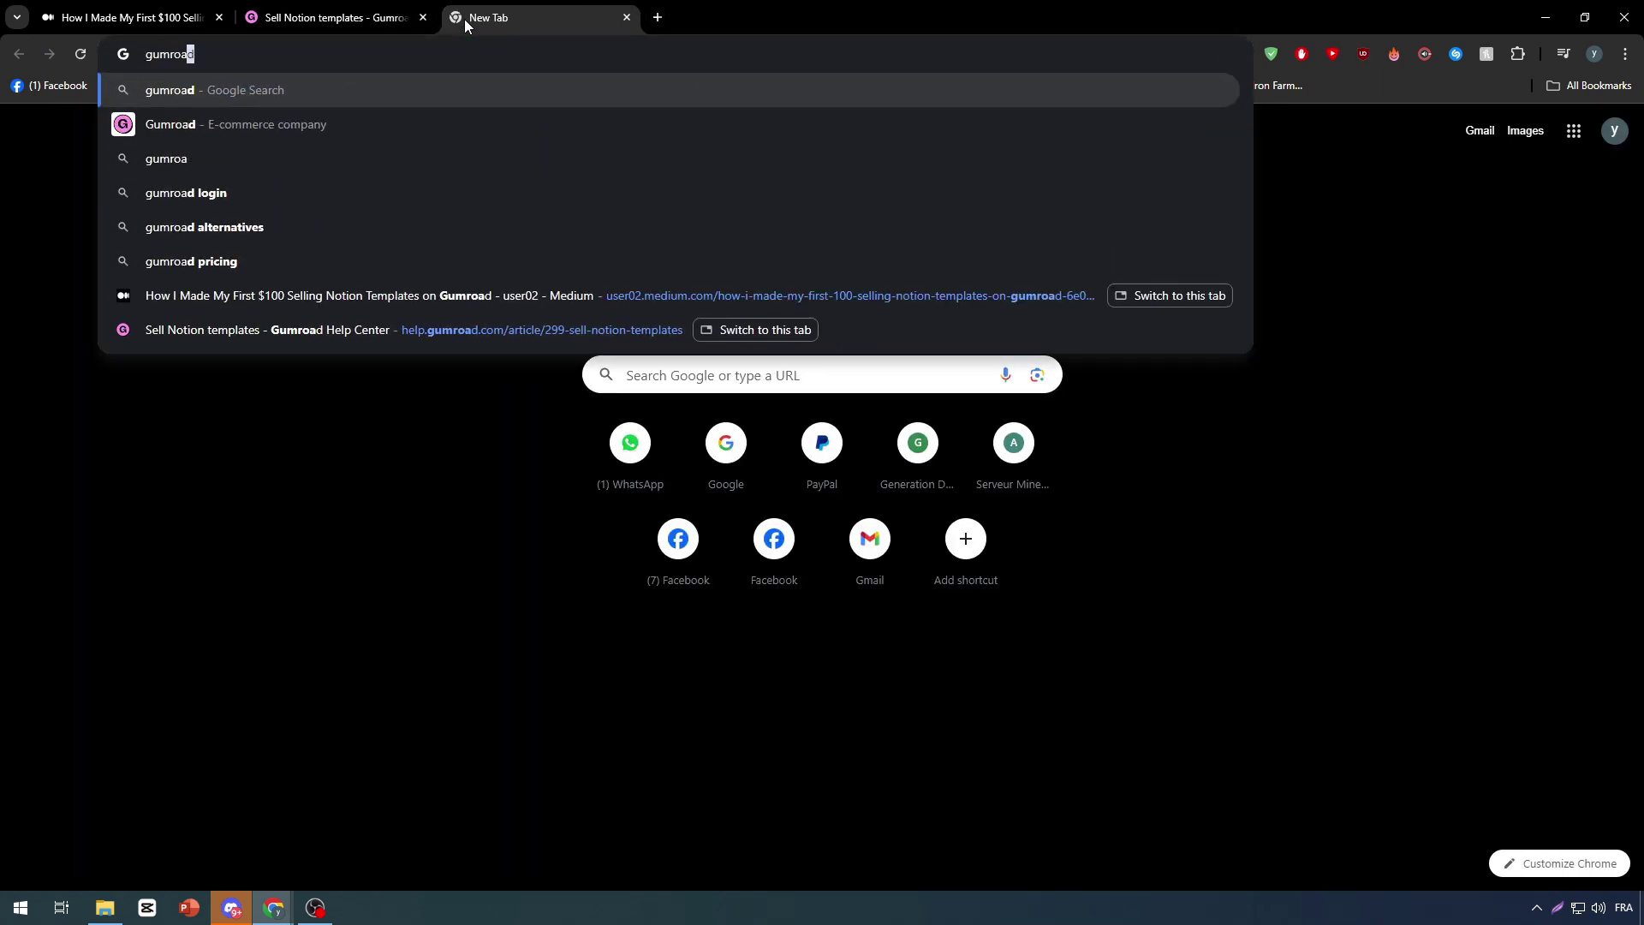
{"action": "key", "text": "Return"}
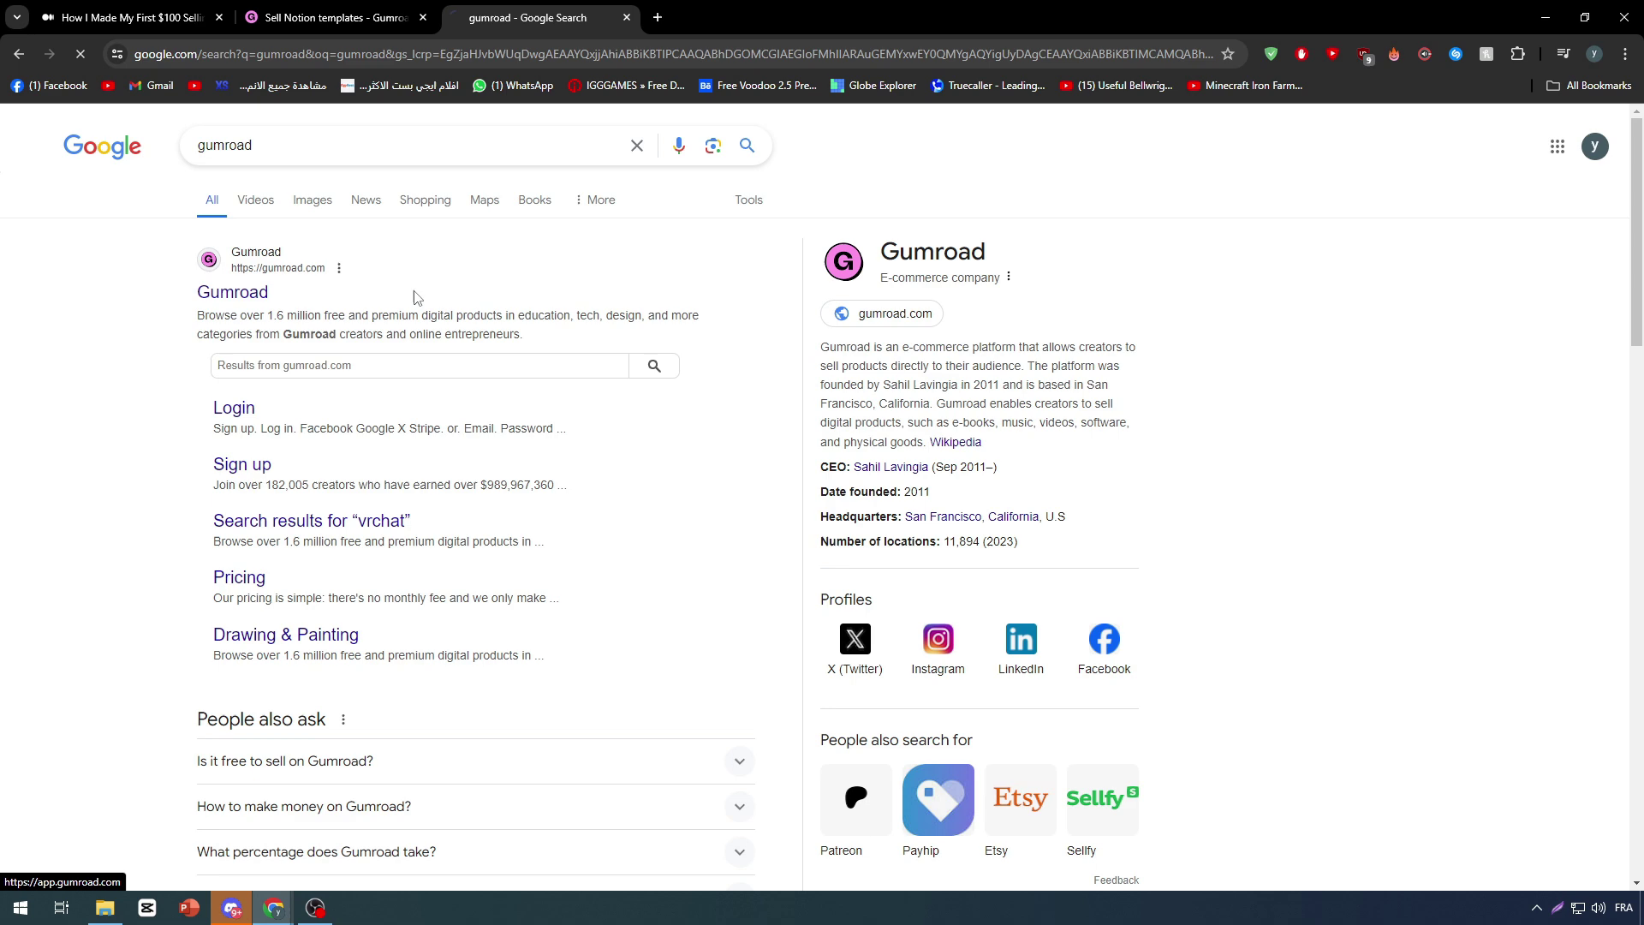
{"action": "left_click", "coordinate": [552, 416]}
- Log in to Gumroad with the Google account, reaching the two-factor token prompt
{"action": "left_click", "coordinate": [546, 413]}
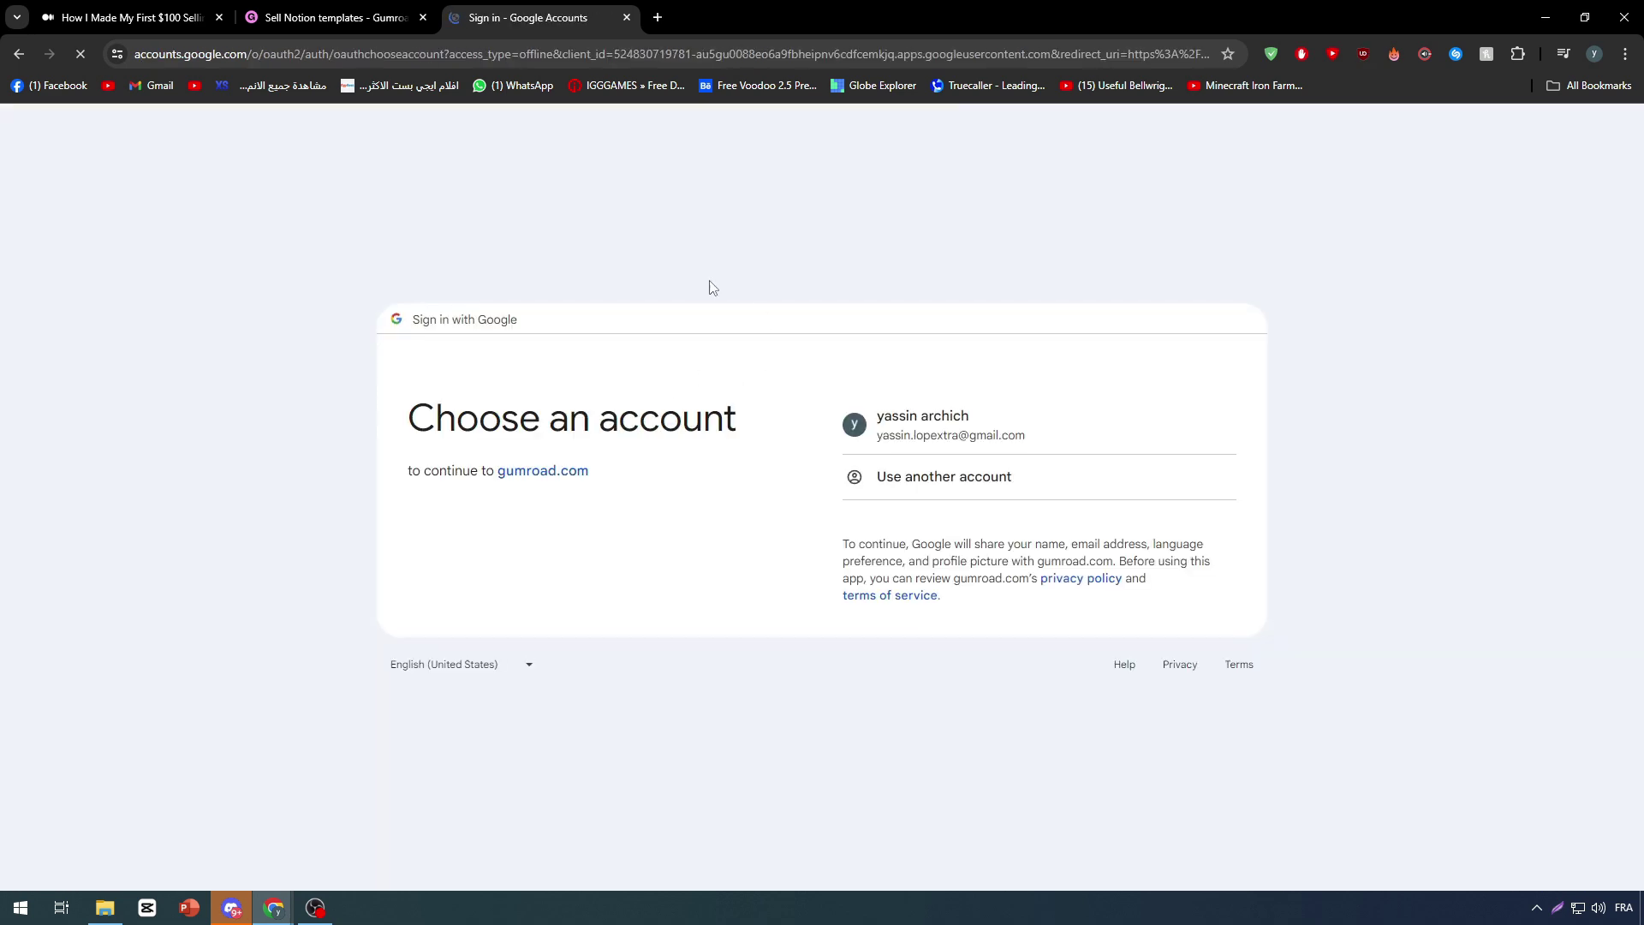
{"action": "left_click", "coordinate": [1038, 419]}
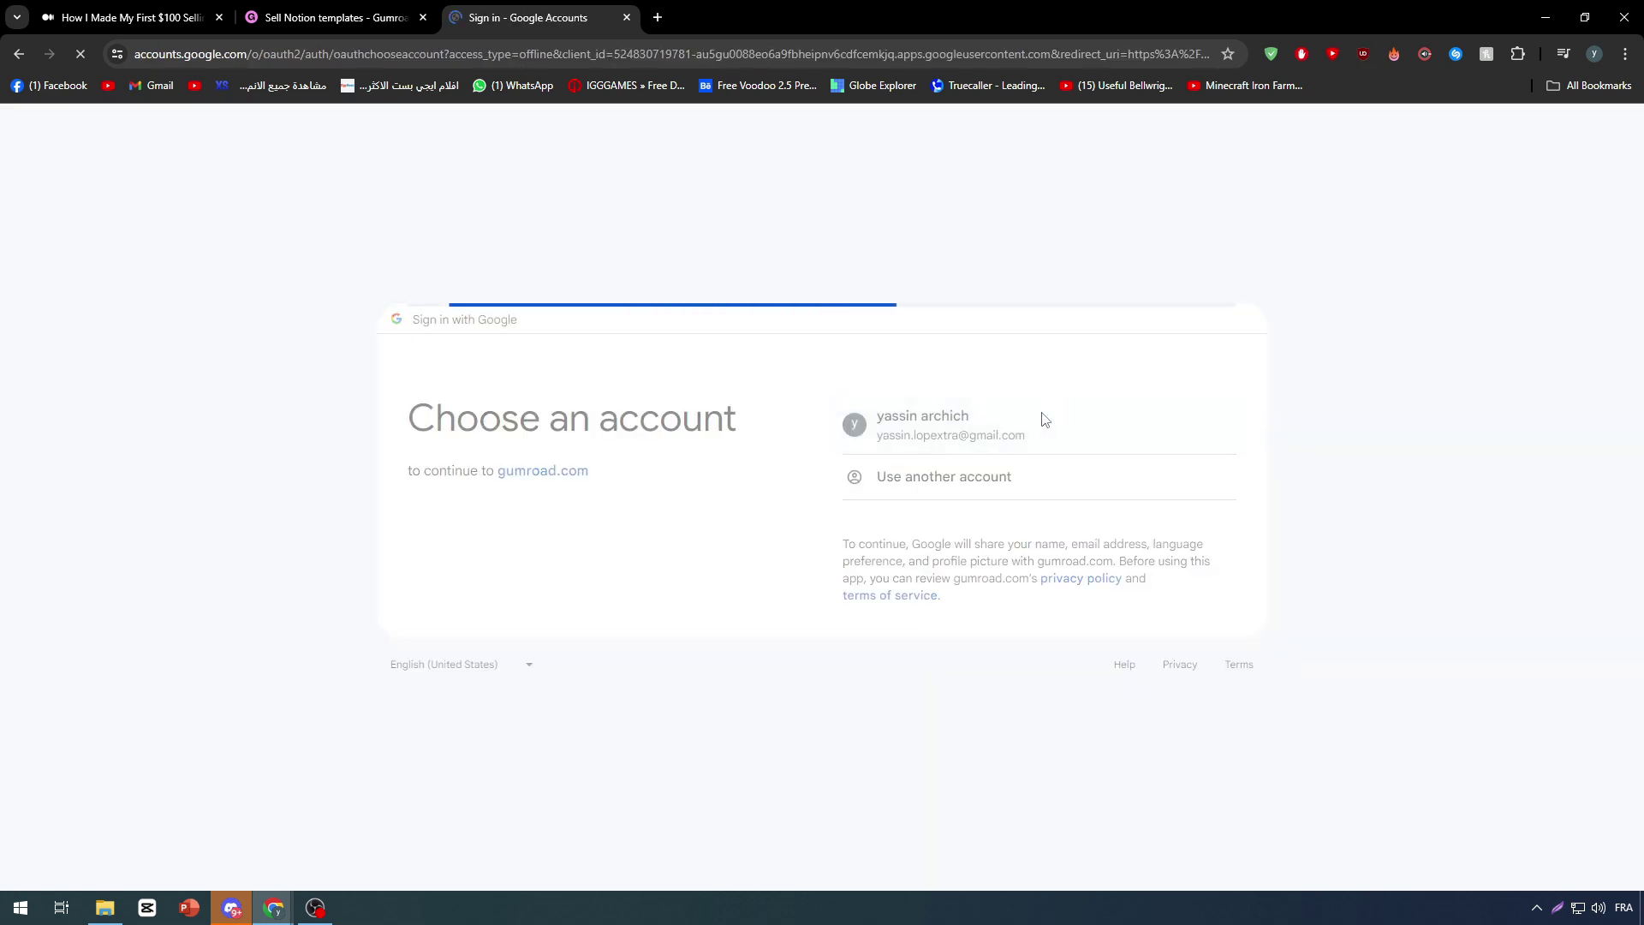
{"action": "left_click", "coordinate": [1120, 605]}
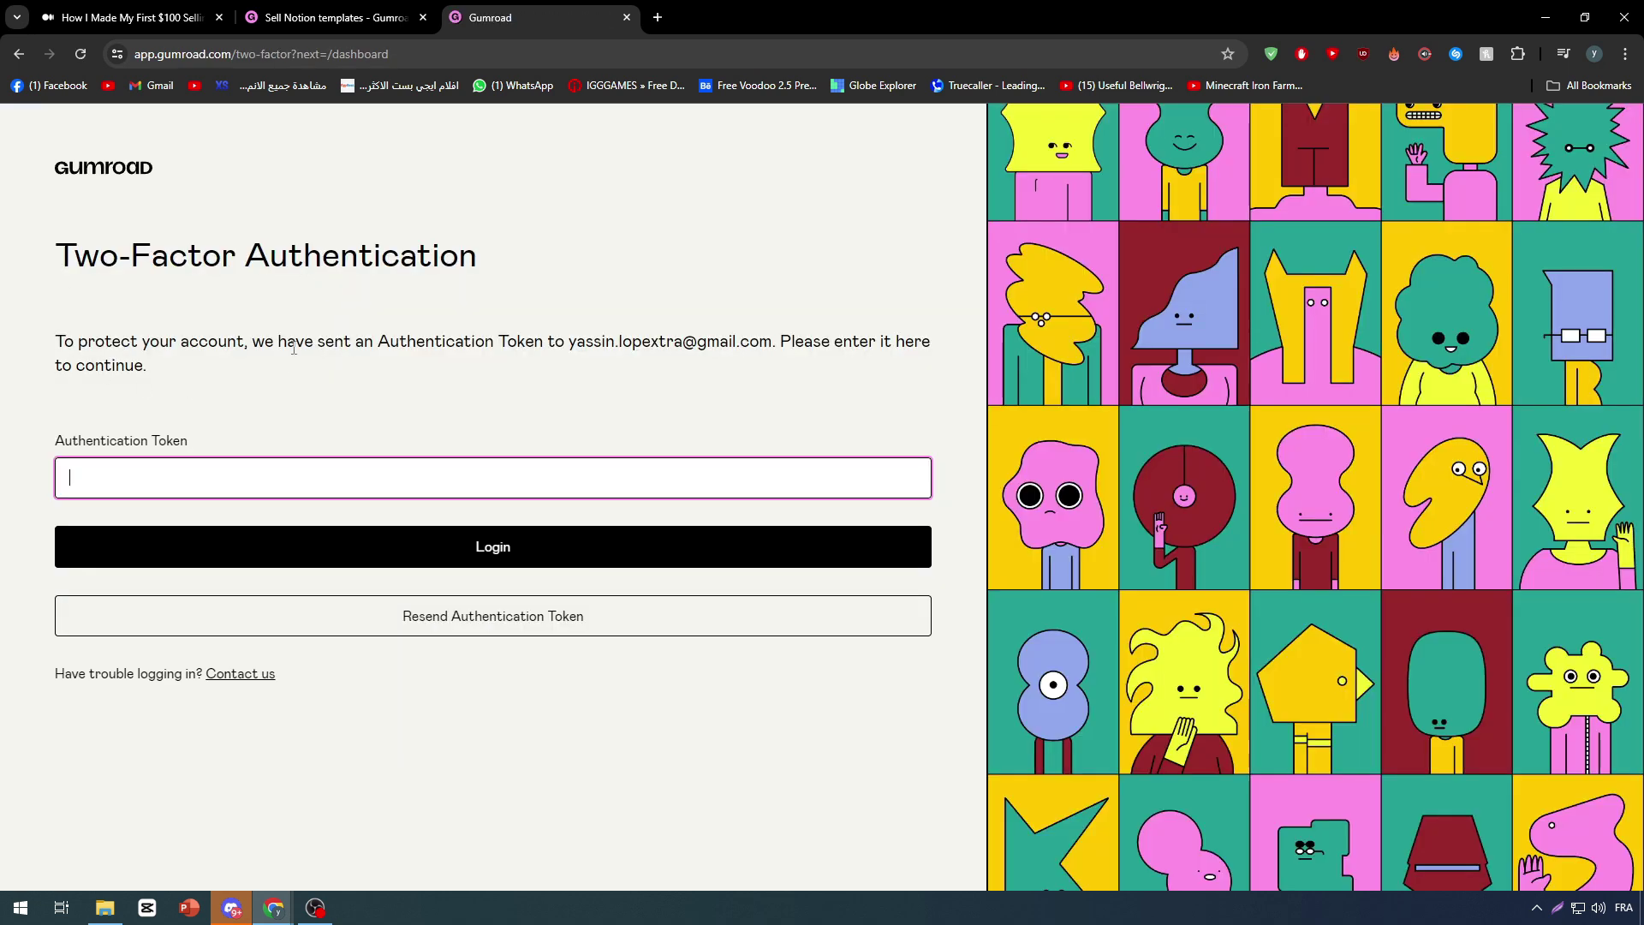
{"action": "left_click_drag", "start_coordinate": [75, 257], "coordinate": [466, 286]}
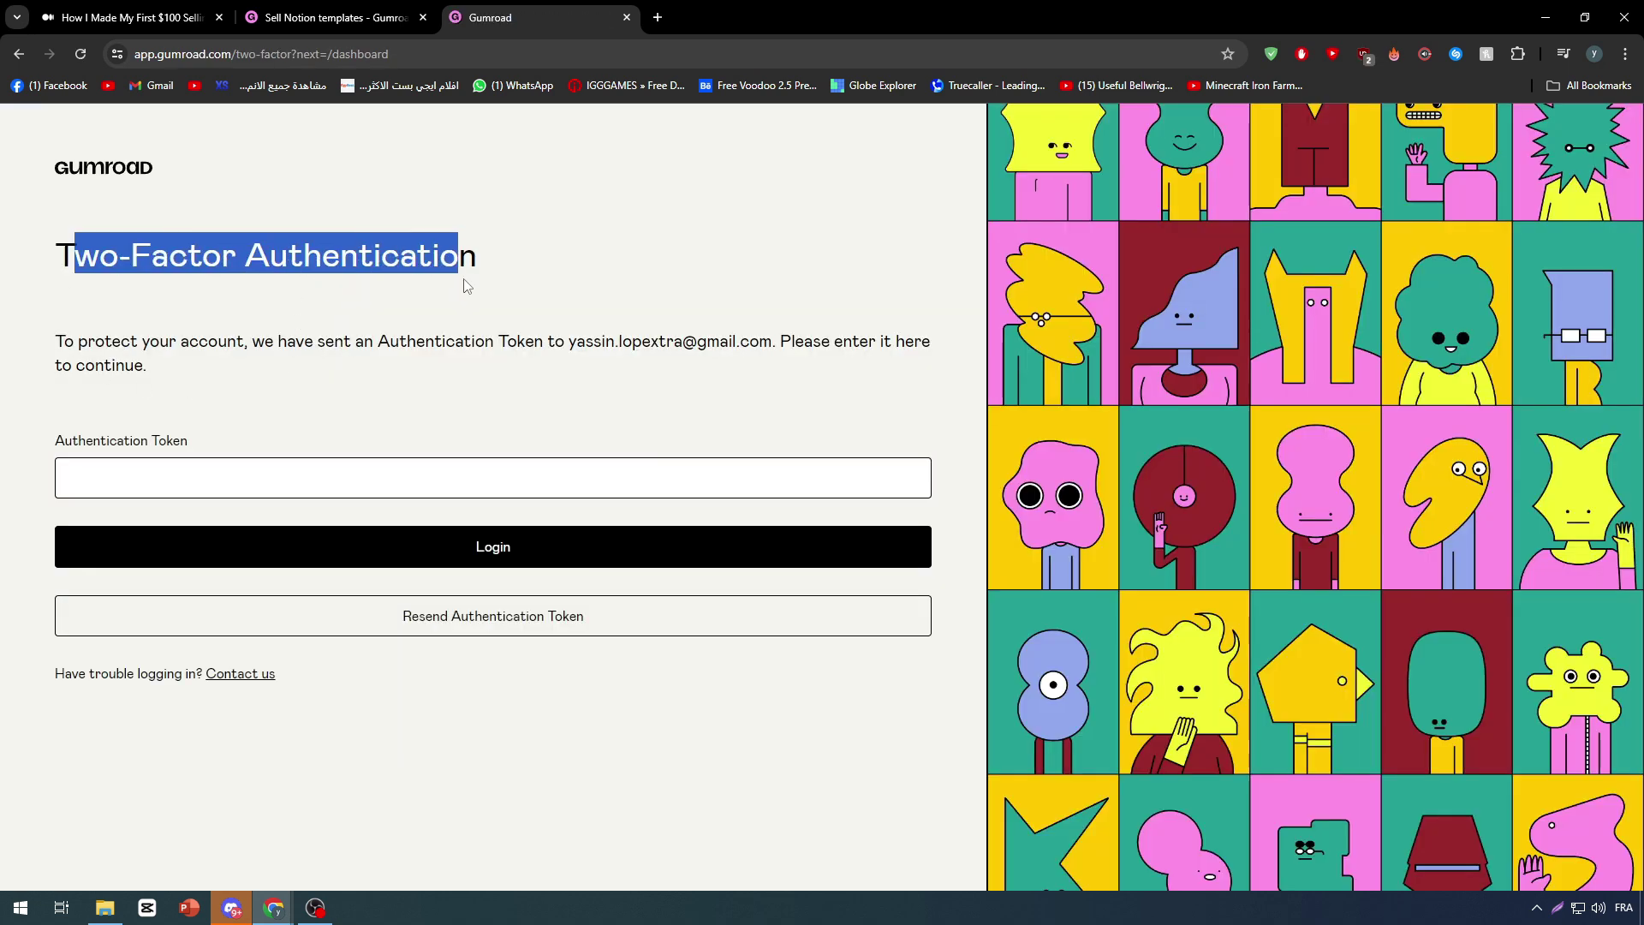
{"action": "left_click", "coordinate": [658, 18]}
- Copy the token from Gumroad's authentication email in Gmail and try entering it
{"action": "left_click", "coordinate": [1470, 137]}
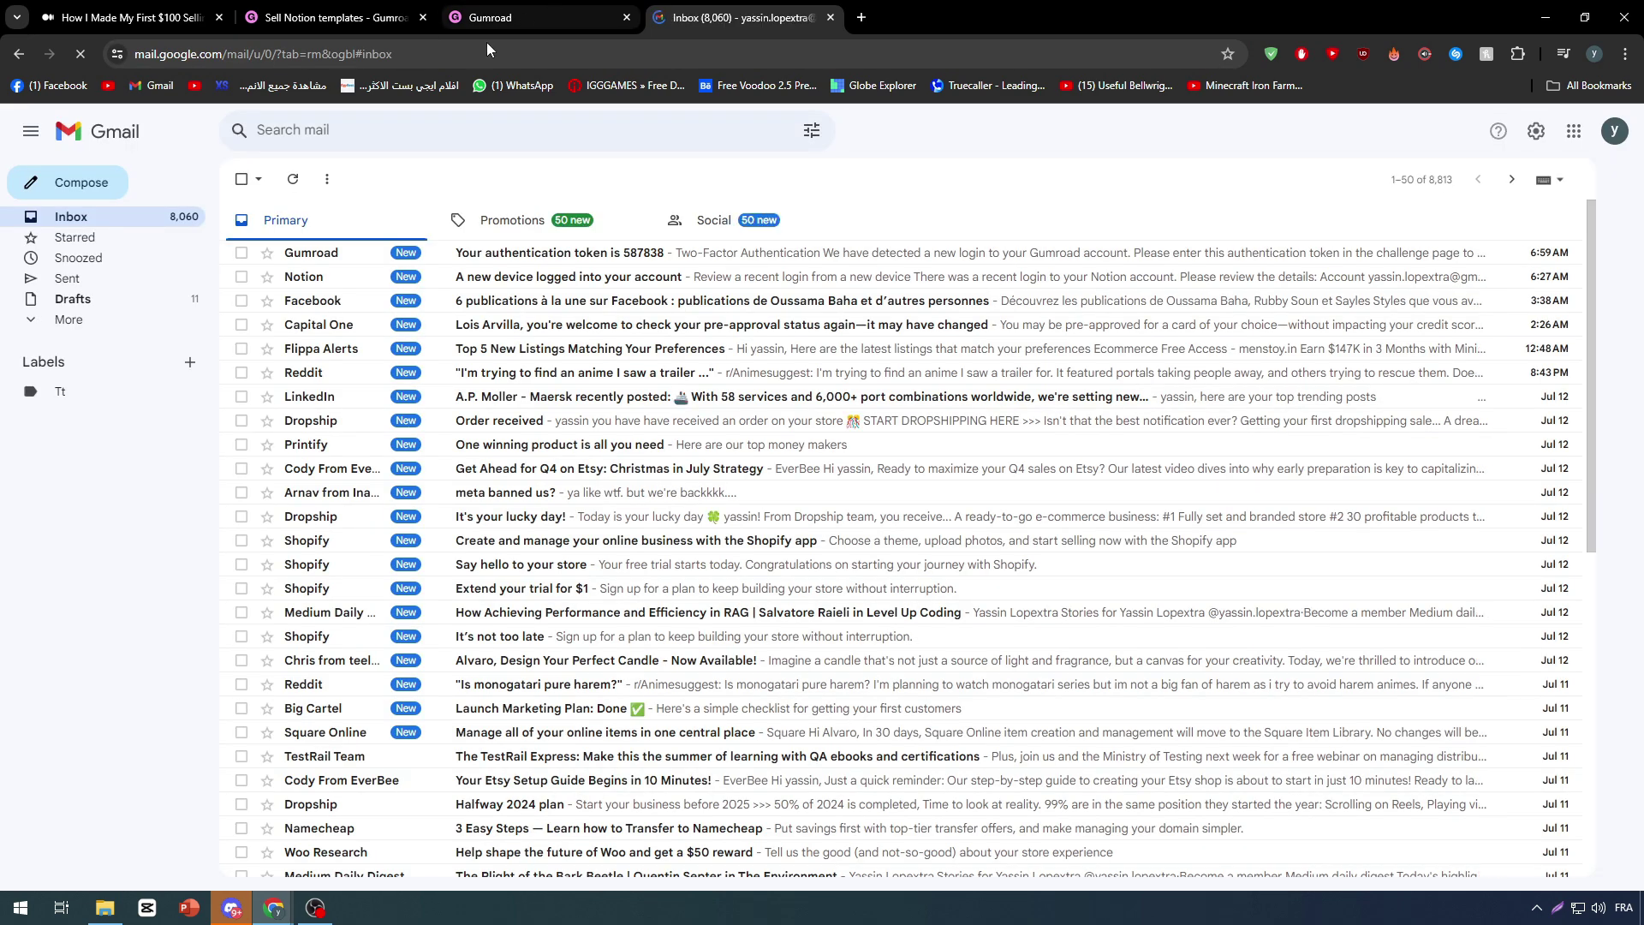
{"action": "left_click", "coordinate": [1198, 255]}
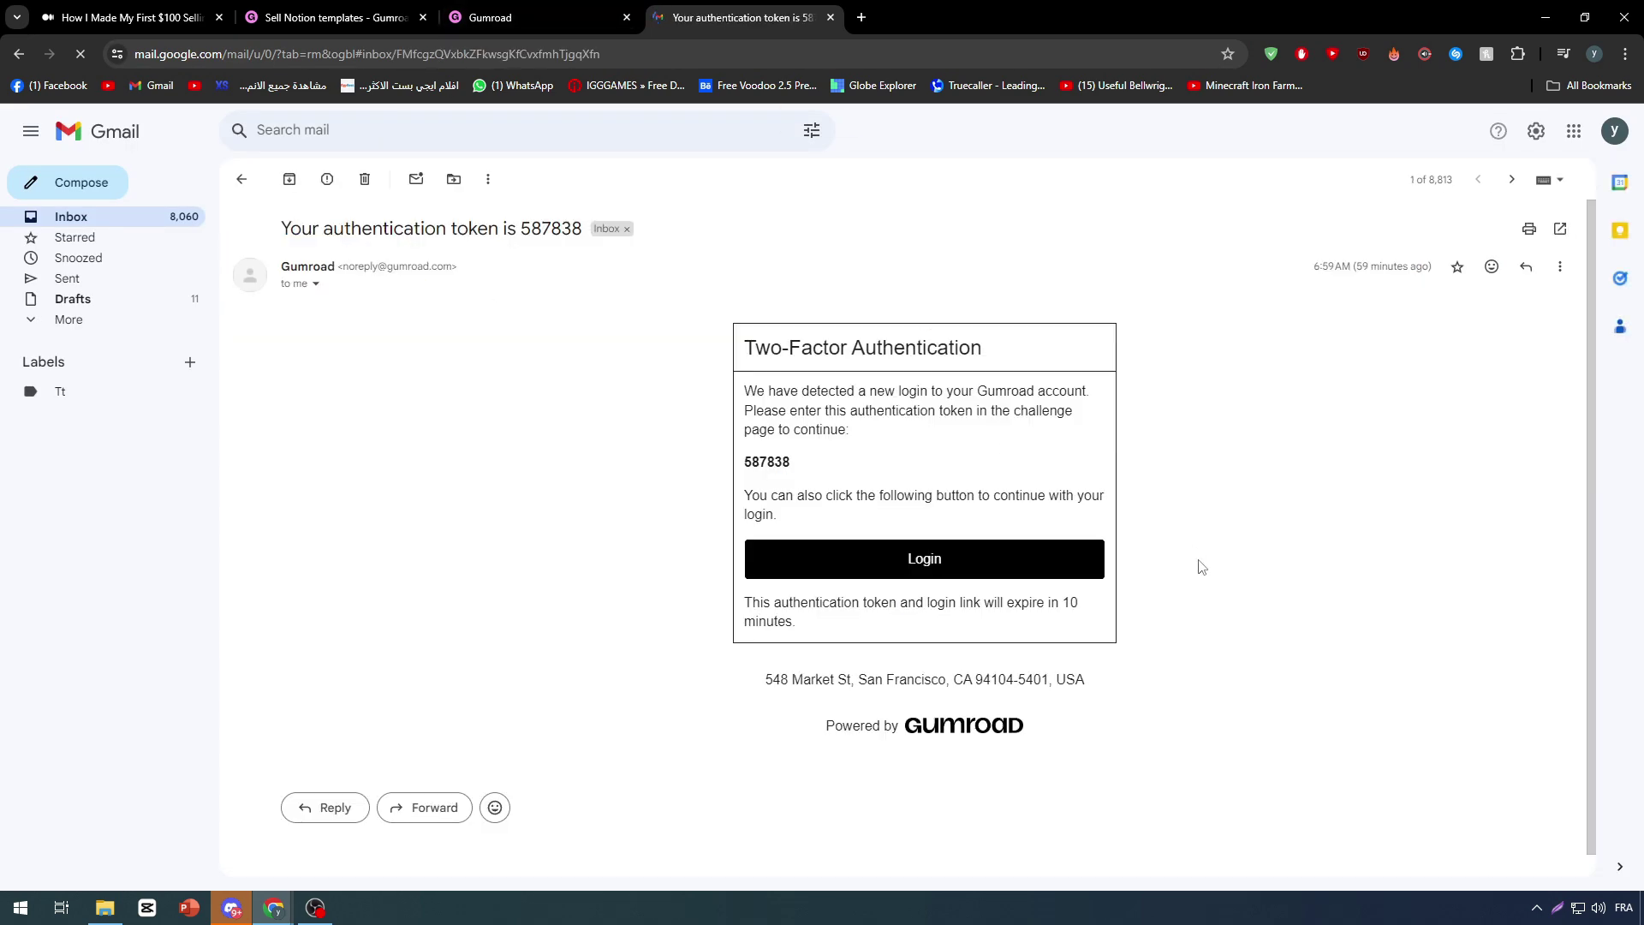
{"action": "double_click", "coordinate": [766, 462]}
{"action": "key", "text": "ctrl+c"}
{"action": "key", "text": "ctrl+shift+Tab"}
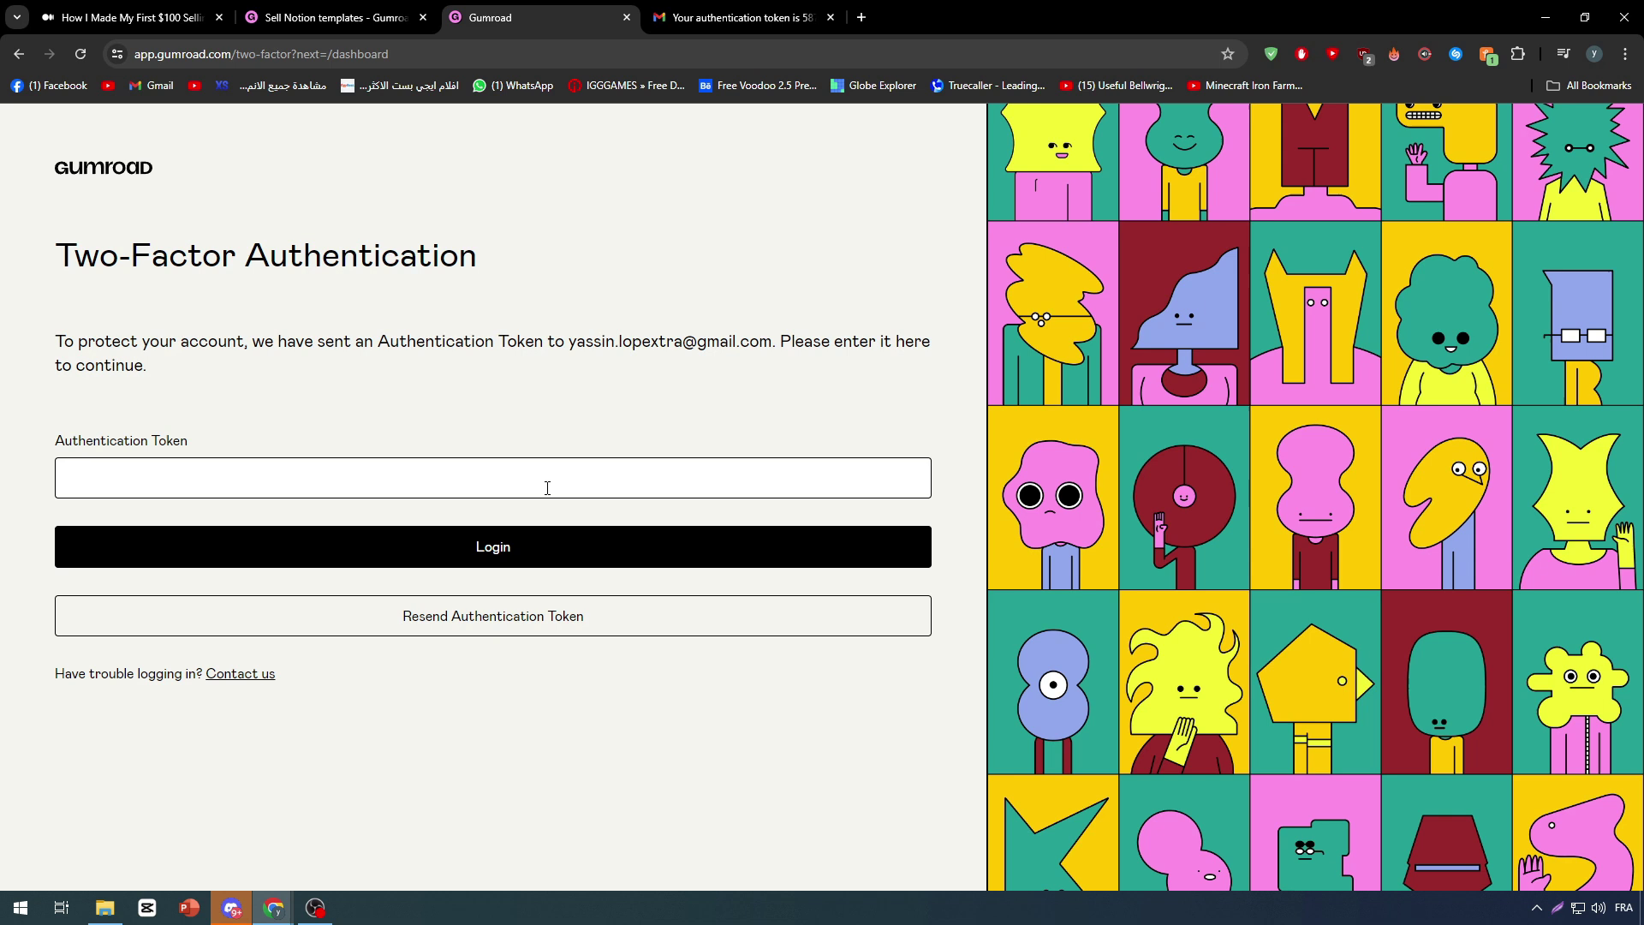
{"action": "left_click", "coordinate": [461, 564]}
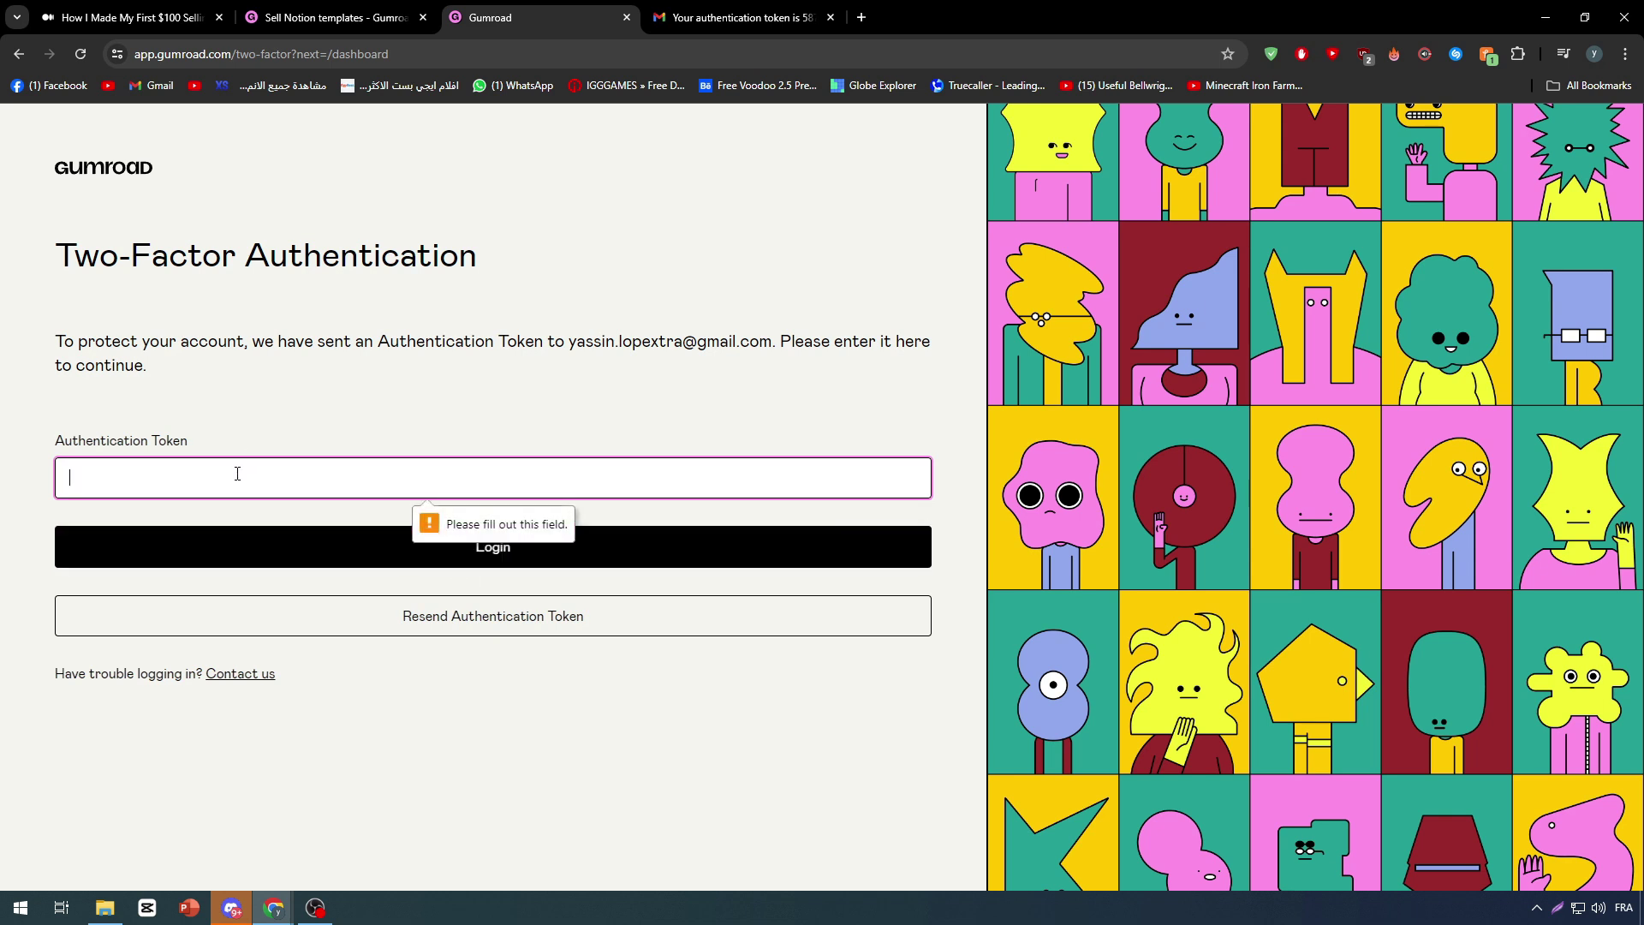
{"action": "key", "text": "Return"}
- Re-copy the token, paste it into the Authentication Token field and log in
{"action": "left_click", "coordinate": [811, 54]}
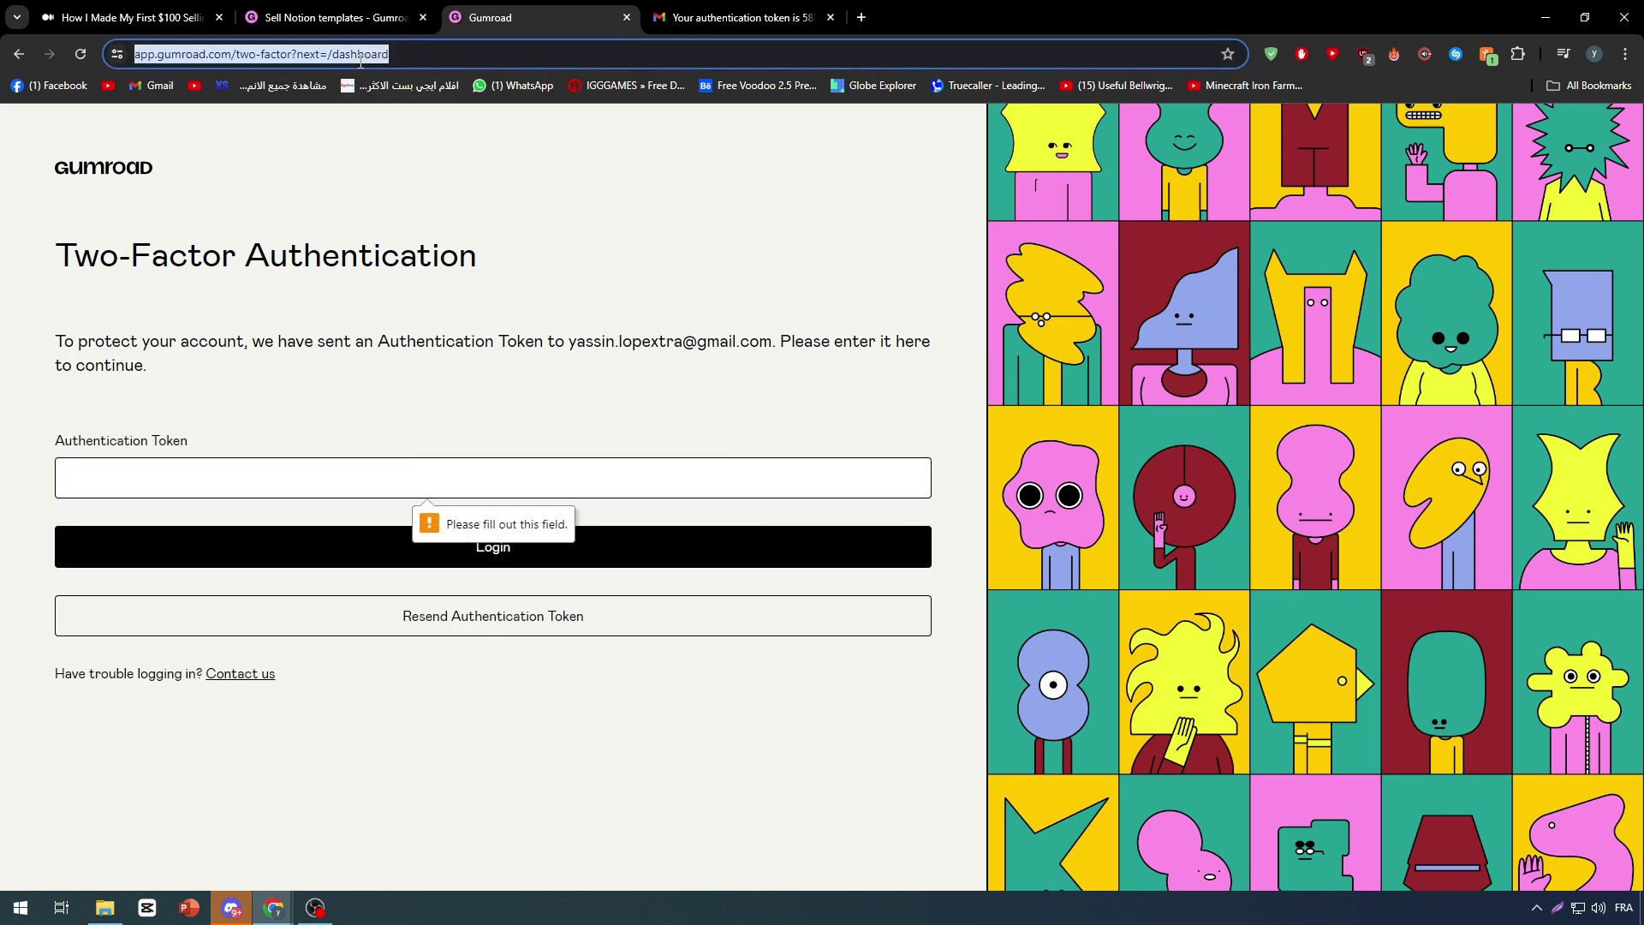
{"action": "left_click", "coordinate": [863, 13]}
{"action": "key", "text": "ctrl+shift+Tab"}
{"action": "double_click", "coordinate": [766, 462]}
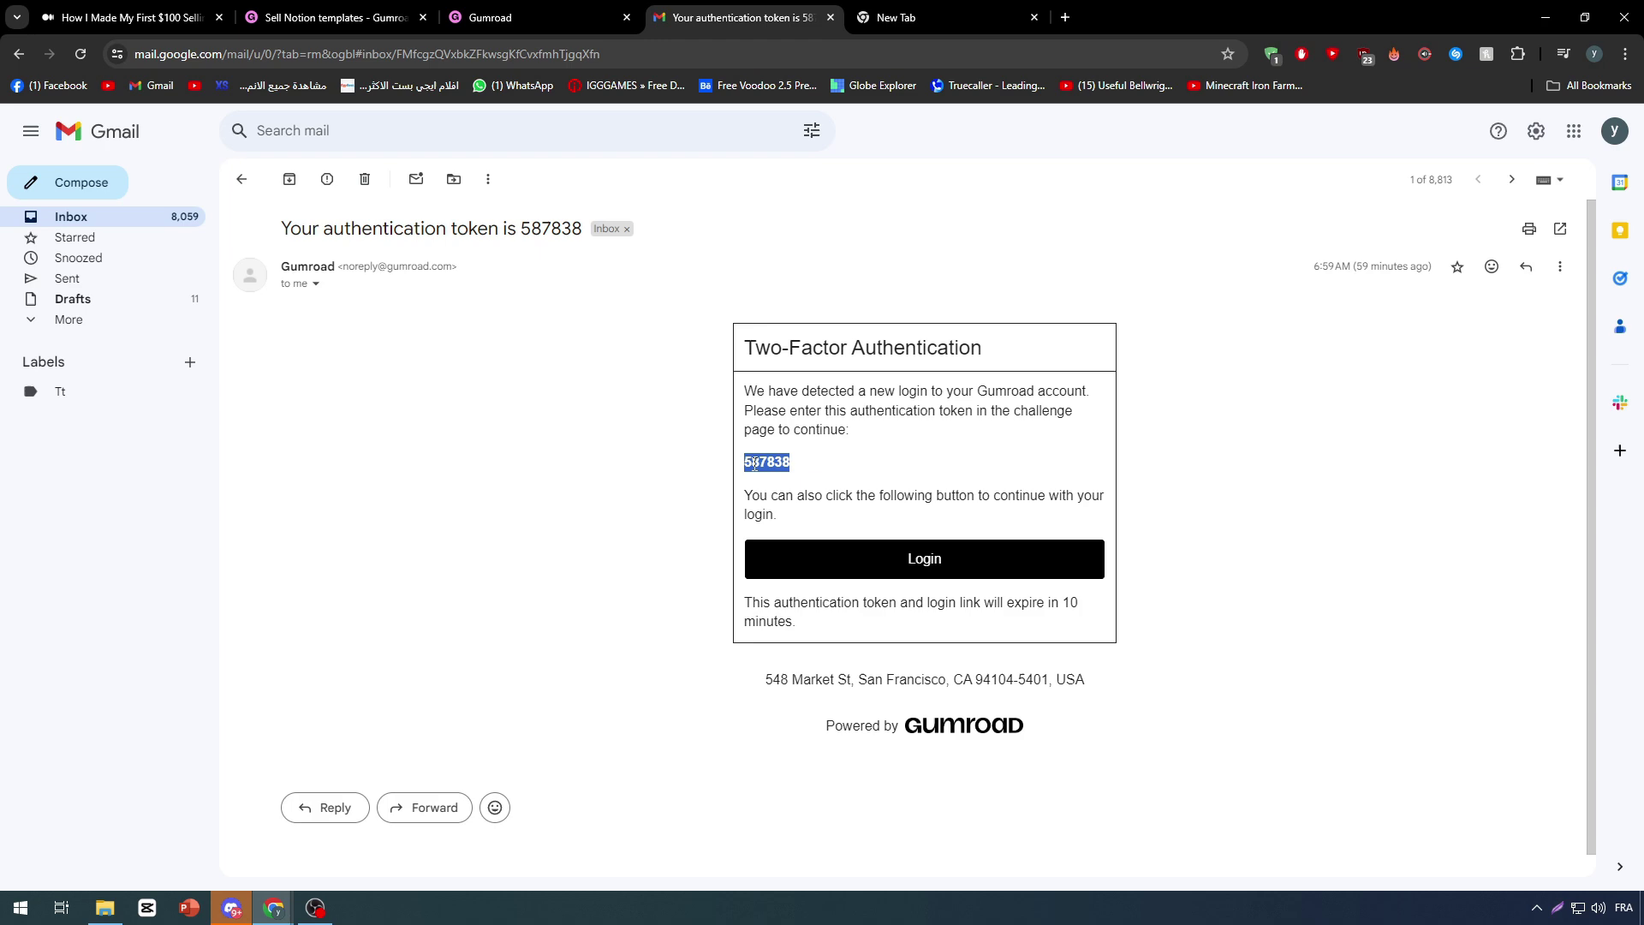
{"action": "left_click", "coordinate": [599, 8]}
{"action": "key", "text": "ctrl+l"}
{"action": "key", "text": "ctrl+v"}
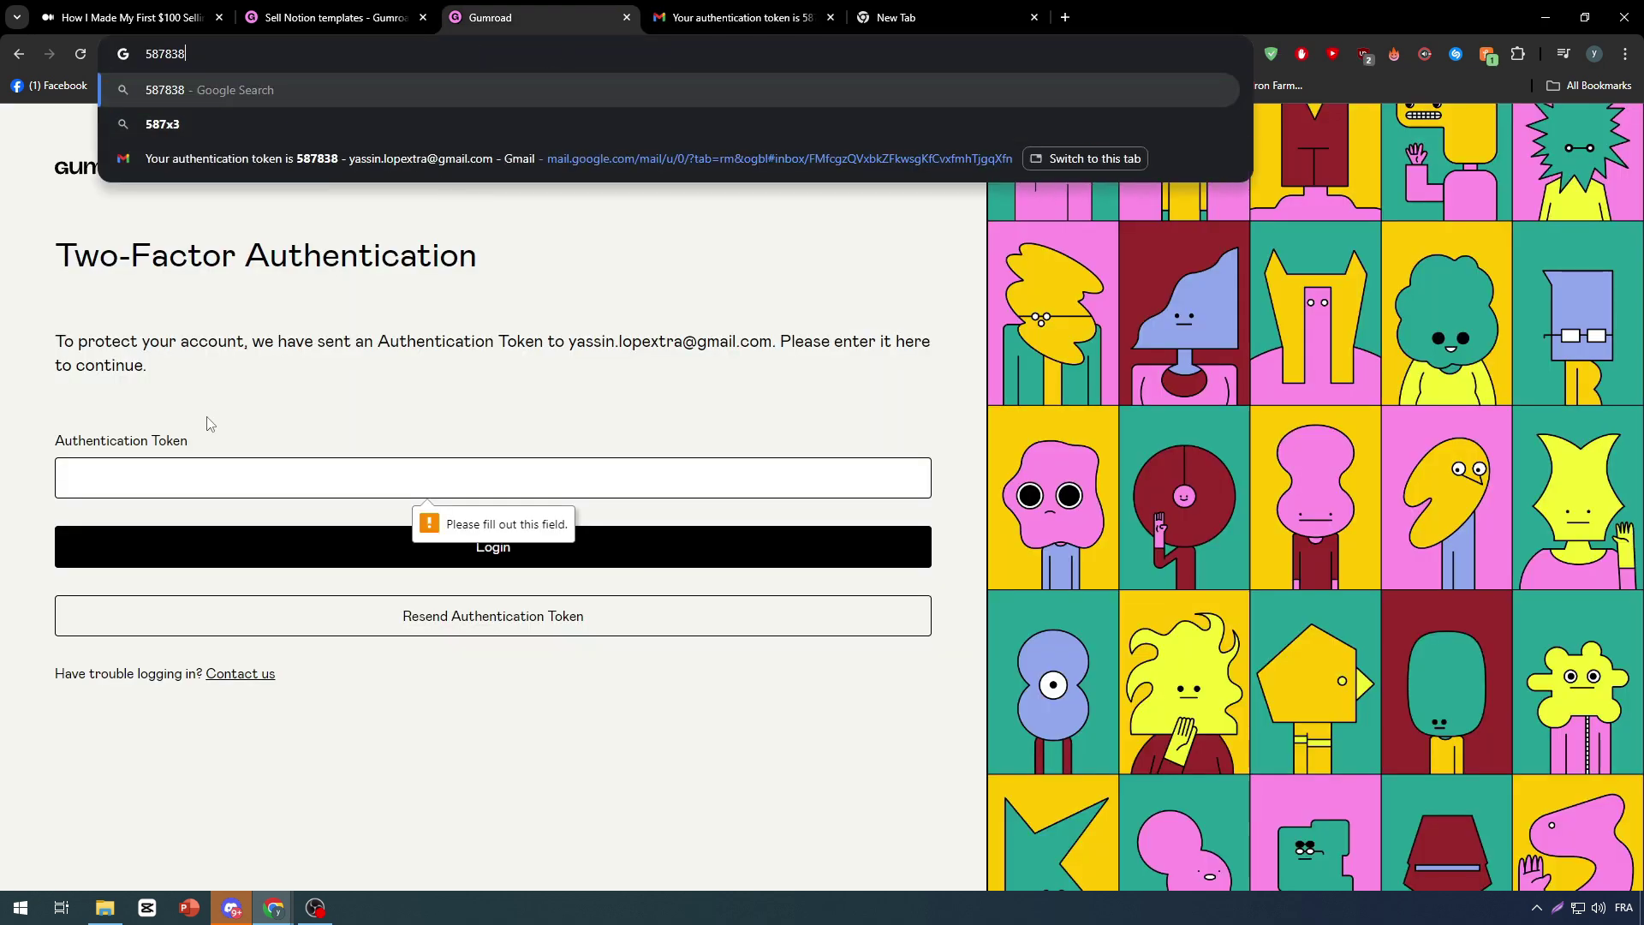
{"action": "left_click", "coordinate": [201, 472]}
{"action": "key", "text": "ctrl+v"}
{"action": "left_click", "coordinate": [190, 540]}
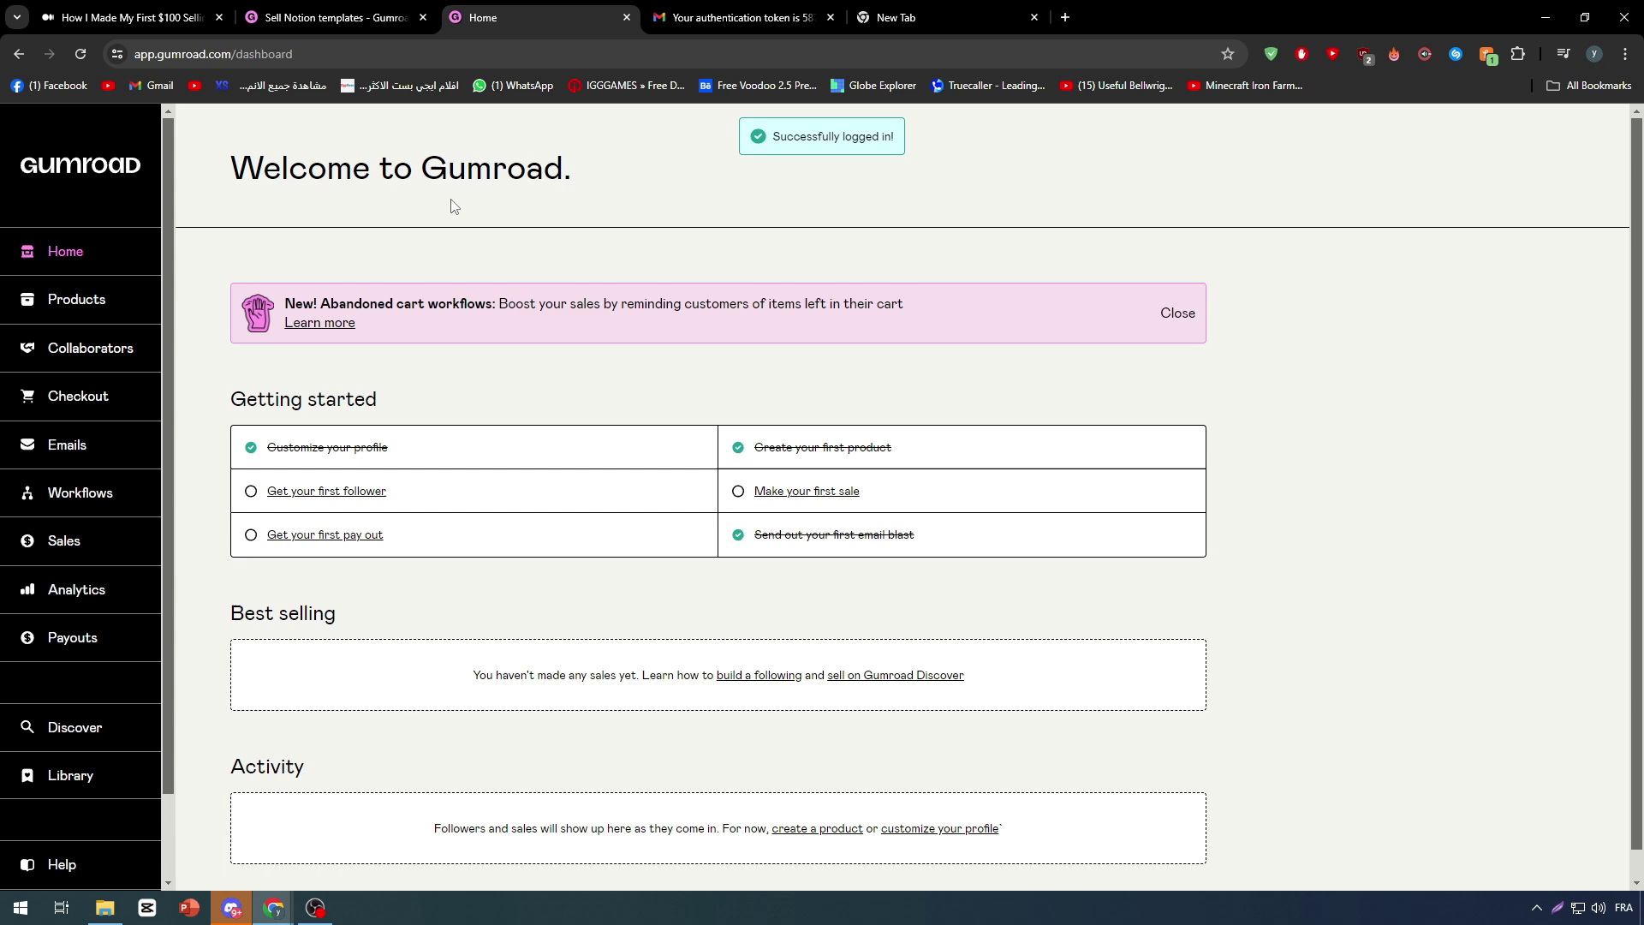
{"action": "left_click", "coordinate": [370, 12]}
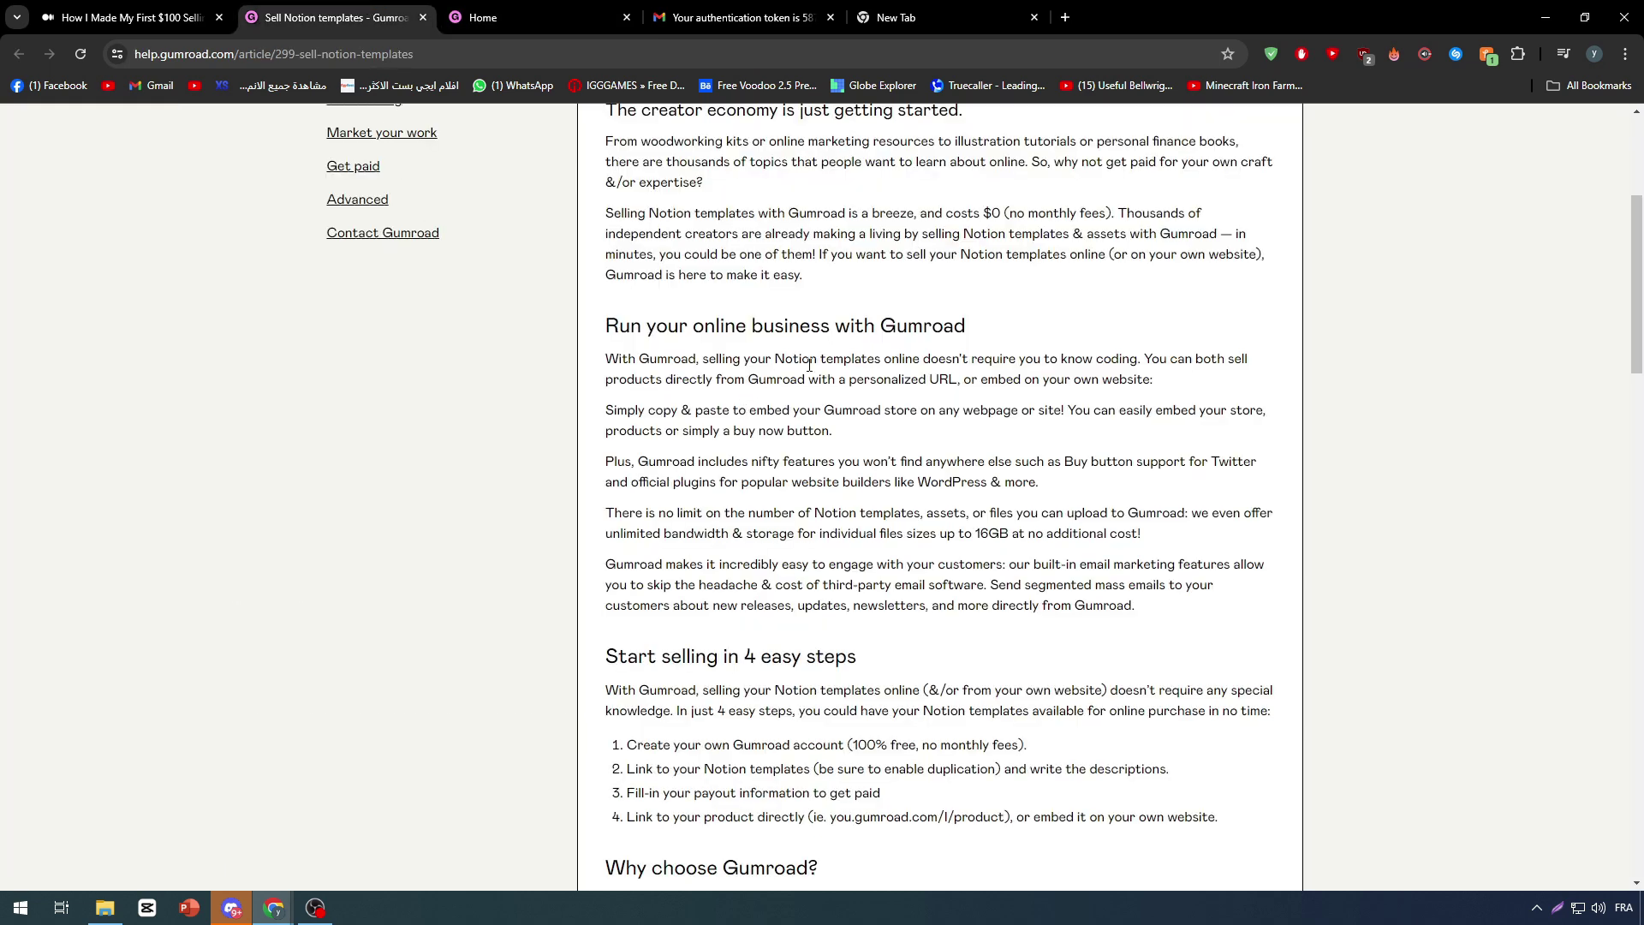
{"action": "scroll", "coordinate": [809, 364], "scroll_direction": "up", "scroll_amount": 3}
{"action": "scroll", "coordinate": [636, 535], "scroll_direction": "down", "scroll_amount": 2}
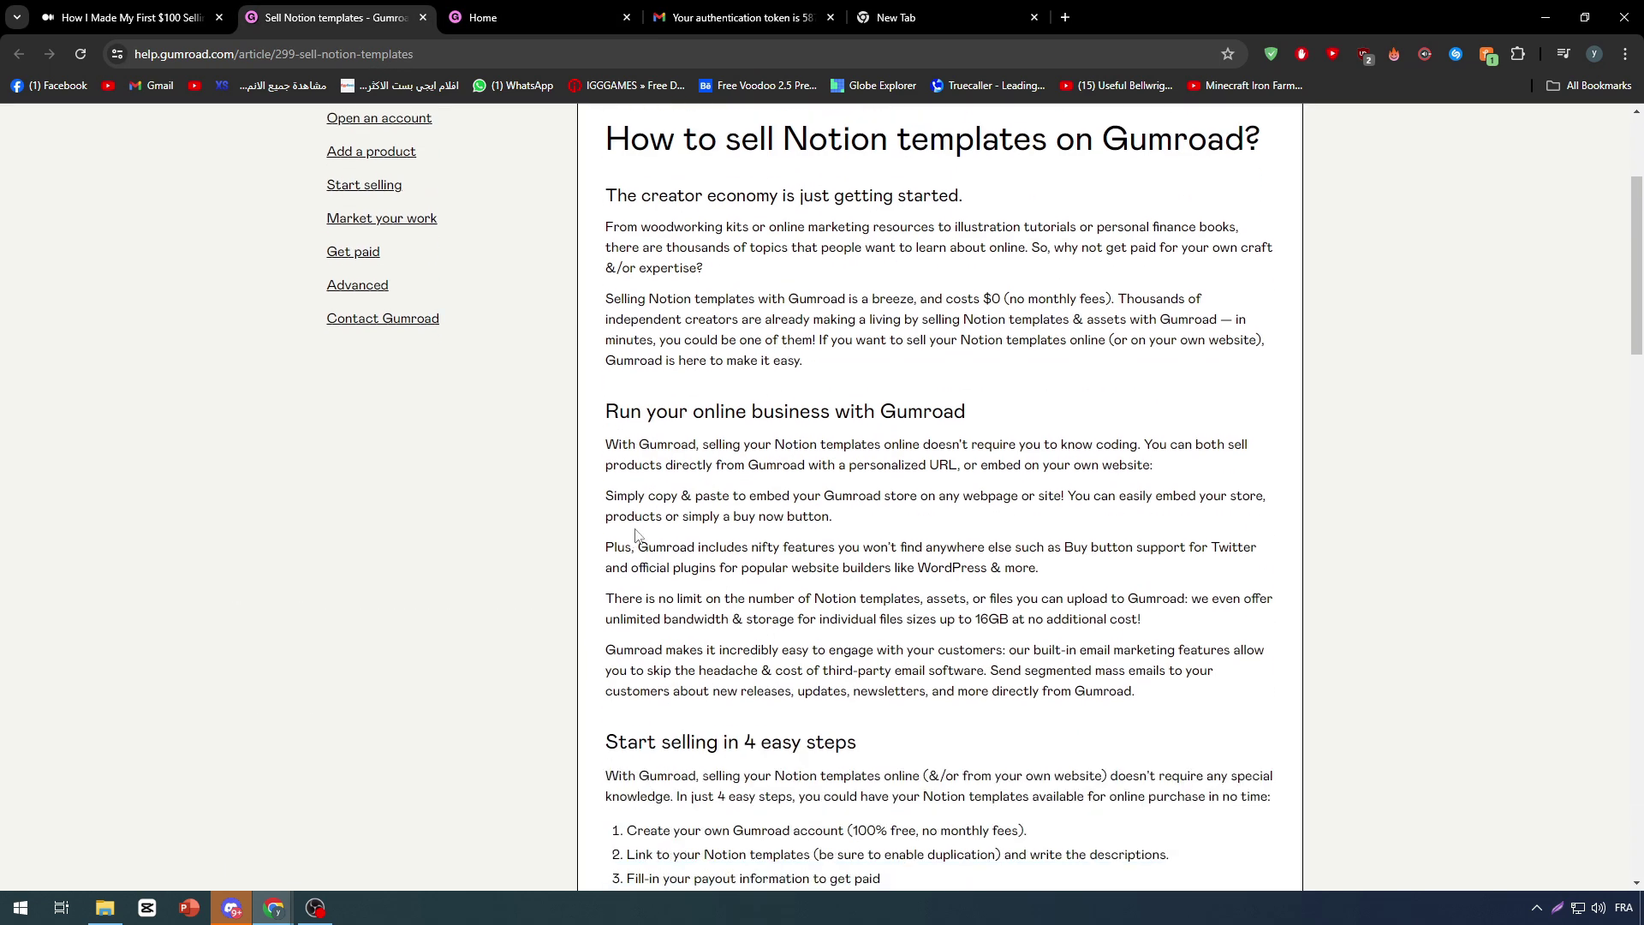
{"action": "scroll", "coordinate": [676, 505], "scroll_direction": "down", "scroll_amount": 1}
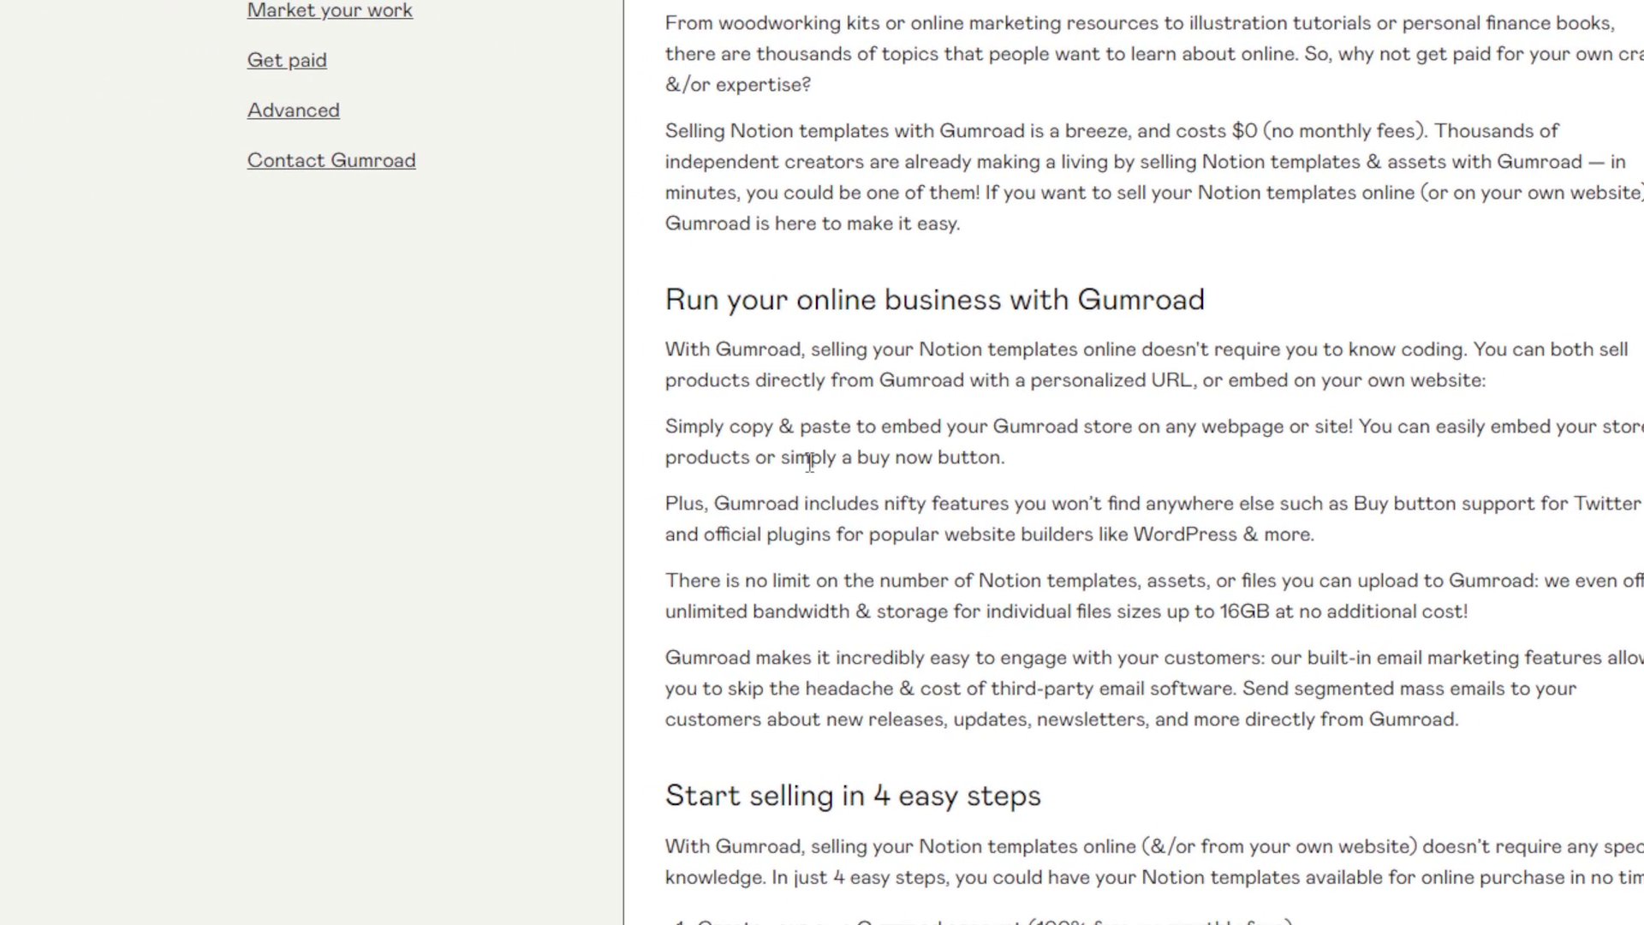
{"action": "scroll", "coordinate": [809, 462], "scroll_direction": "down", "scroll_amount": 1}
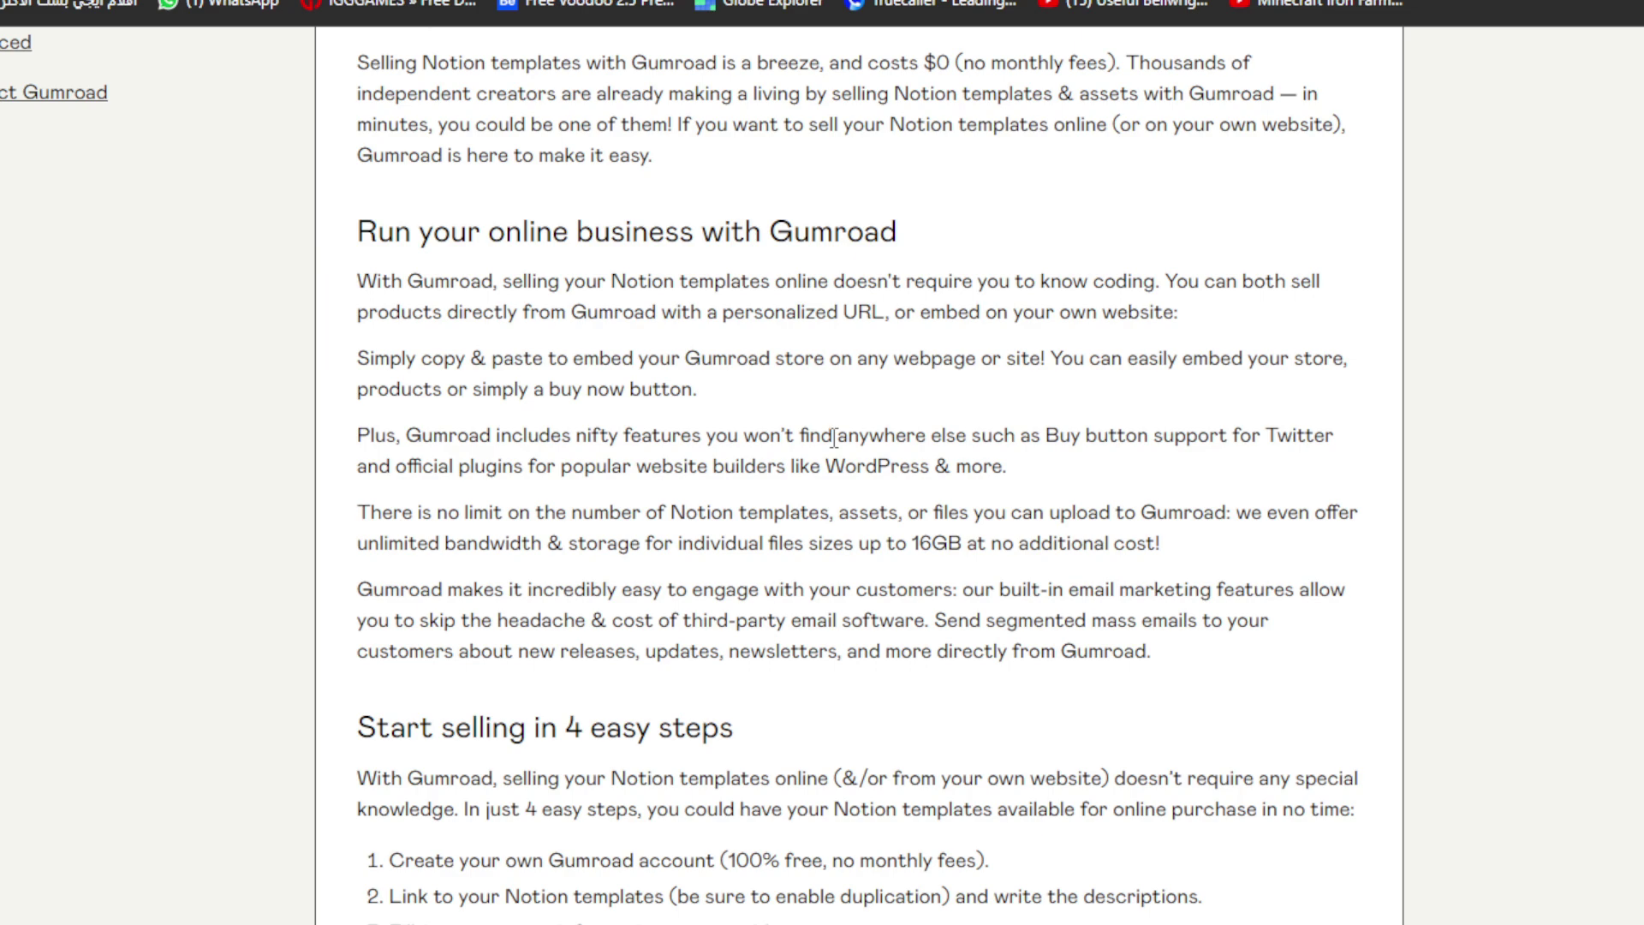
{"action": "scroll", "coordinate": [834, 438], "scroll_direction": "down", "scroll_amount": 2}
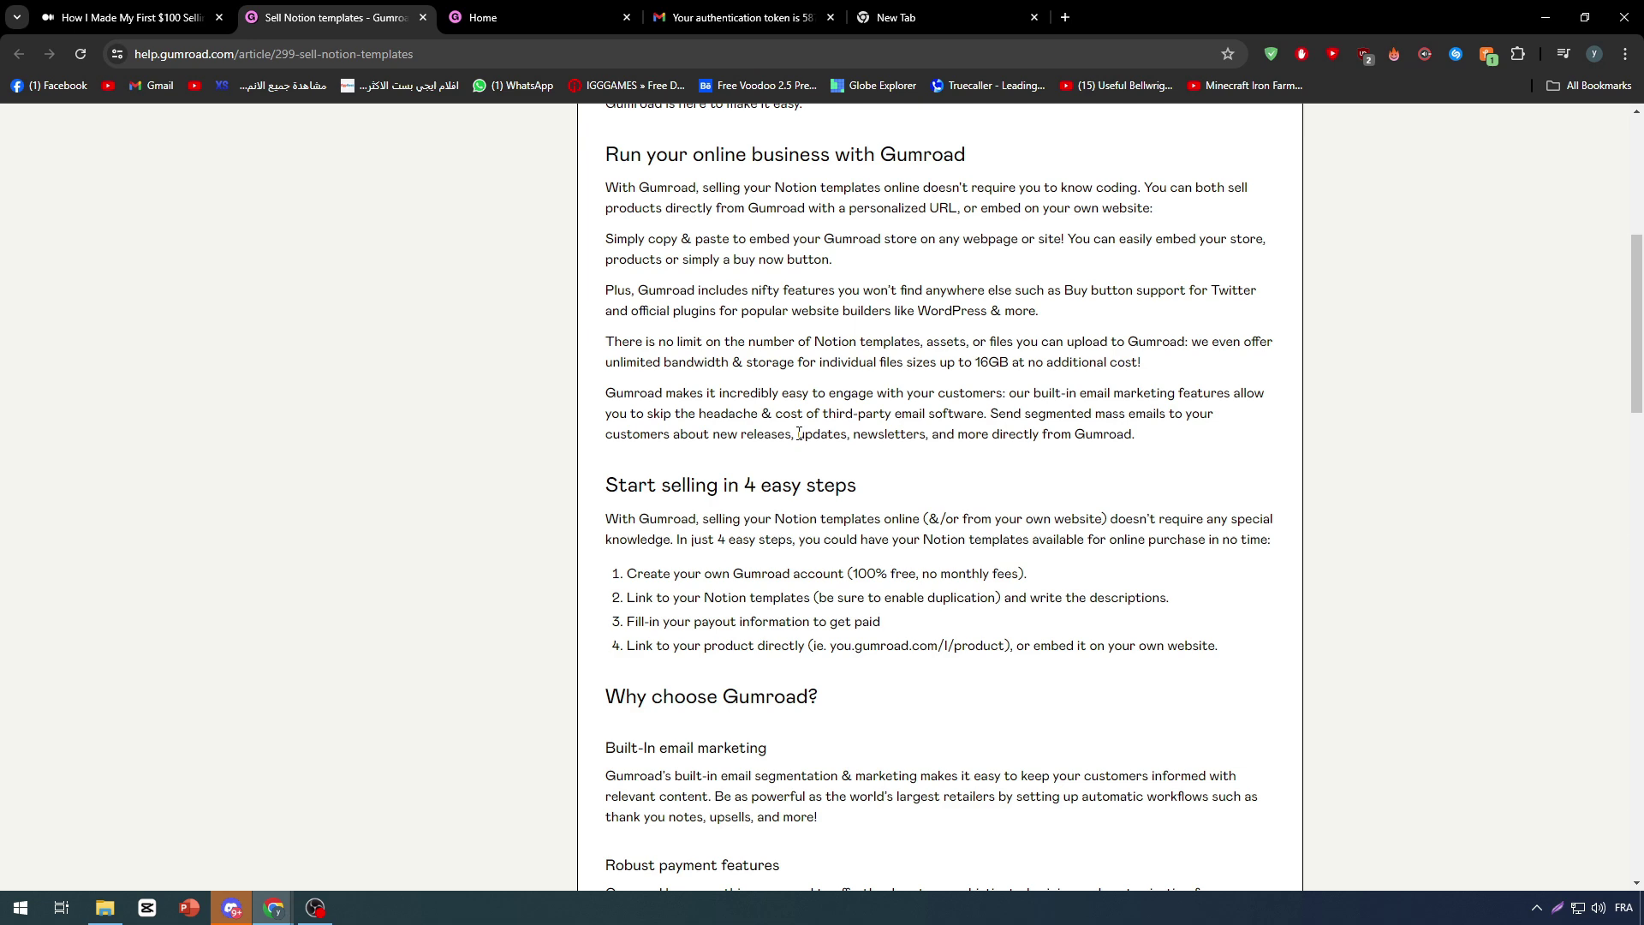
{"action": "scroll", "coordinate": [798, 434], "scroll_direction": "down", "scroll_amount": 1}
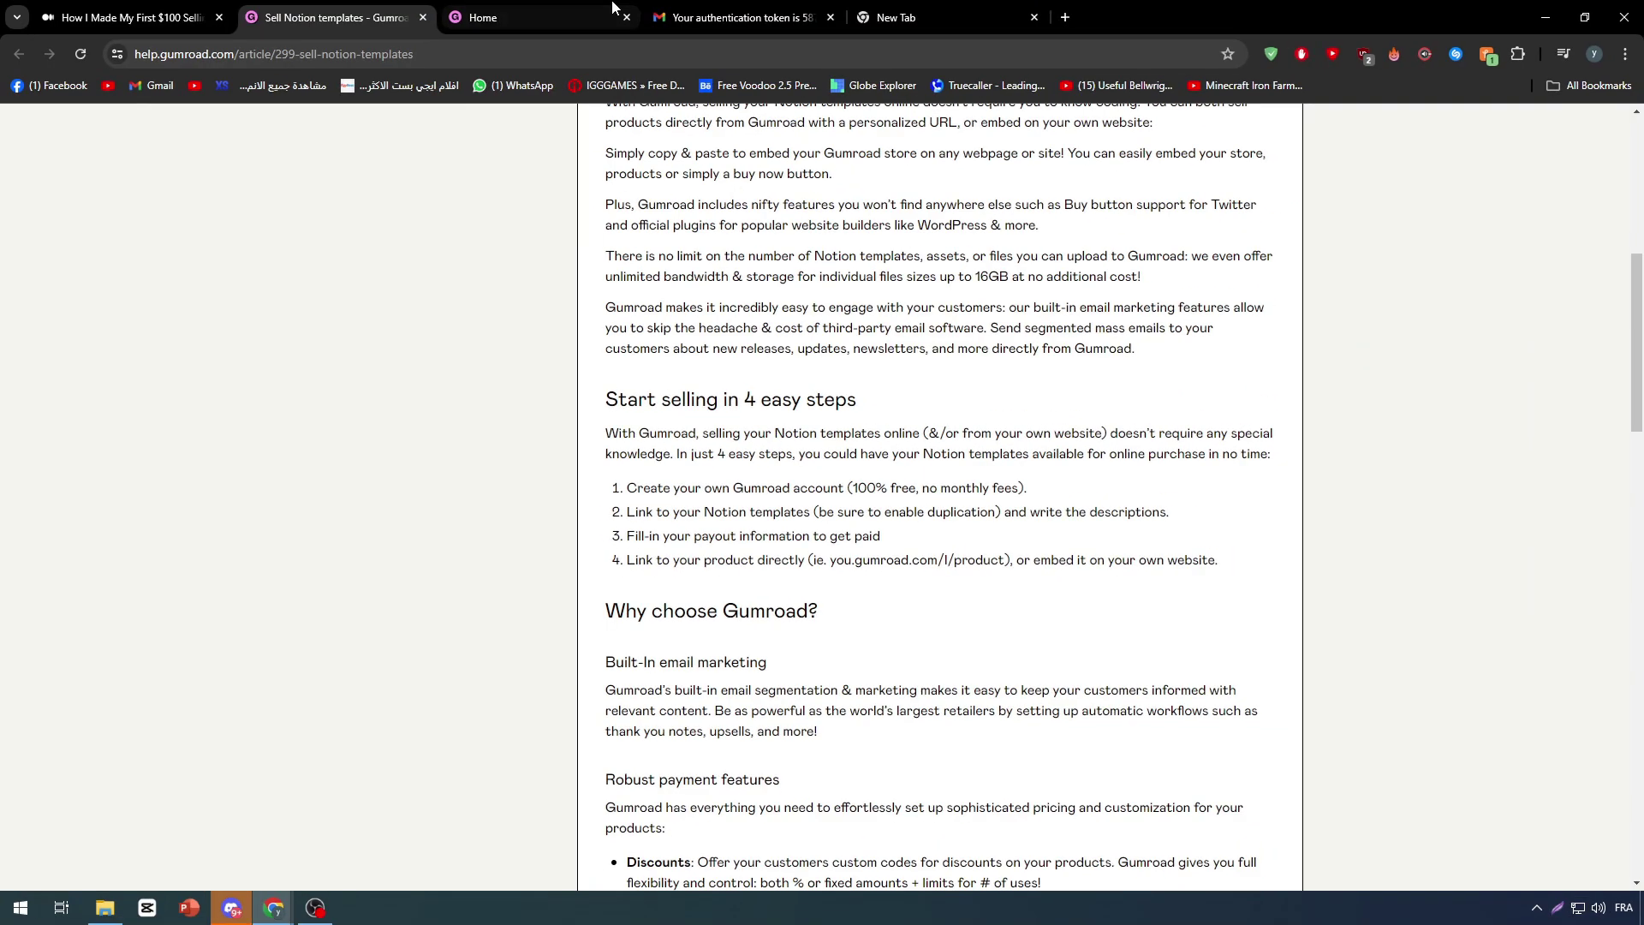
- Open the Products list from the Gumroad dashboard and start a new product
{"action": "left_click", "coordinate": [539, 17]}
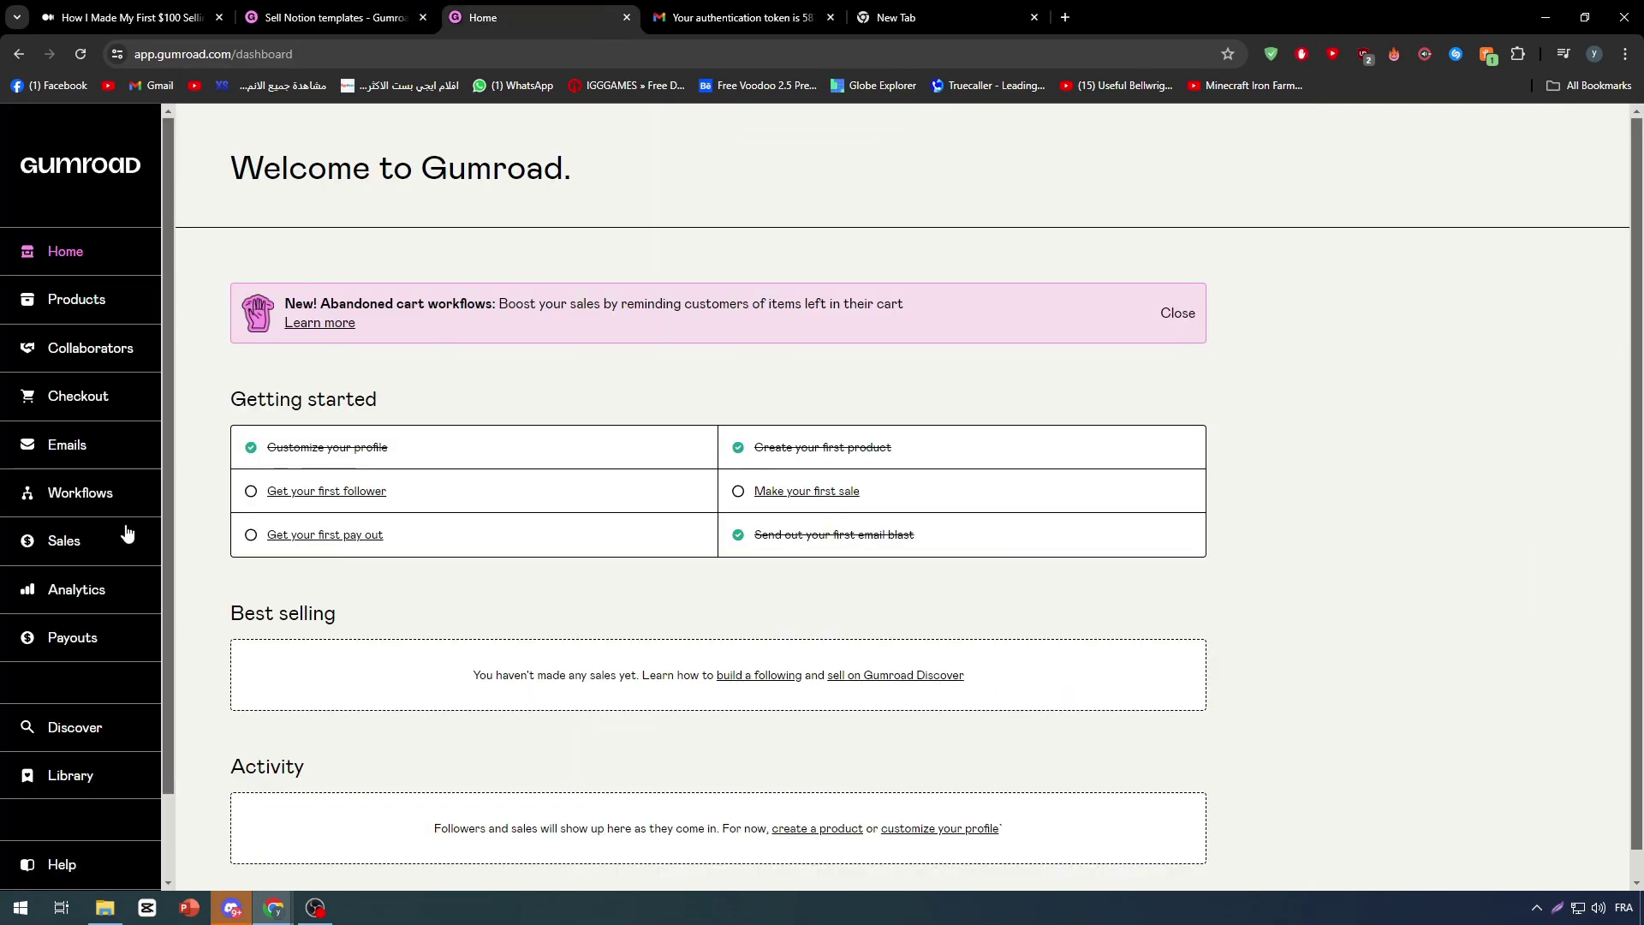
{"action": "scroll", "coordinate": [83, 571], "scroll_direction": "down", "scroll_amount": 1}
{"action": "scroll", "coordinate": [94, 685], "scroll_direction": "down", "scroll_amount": 1}
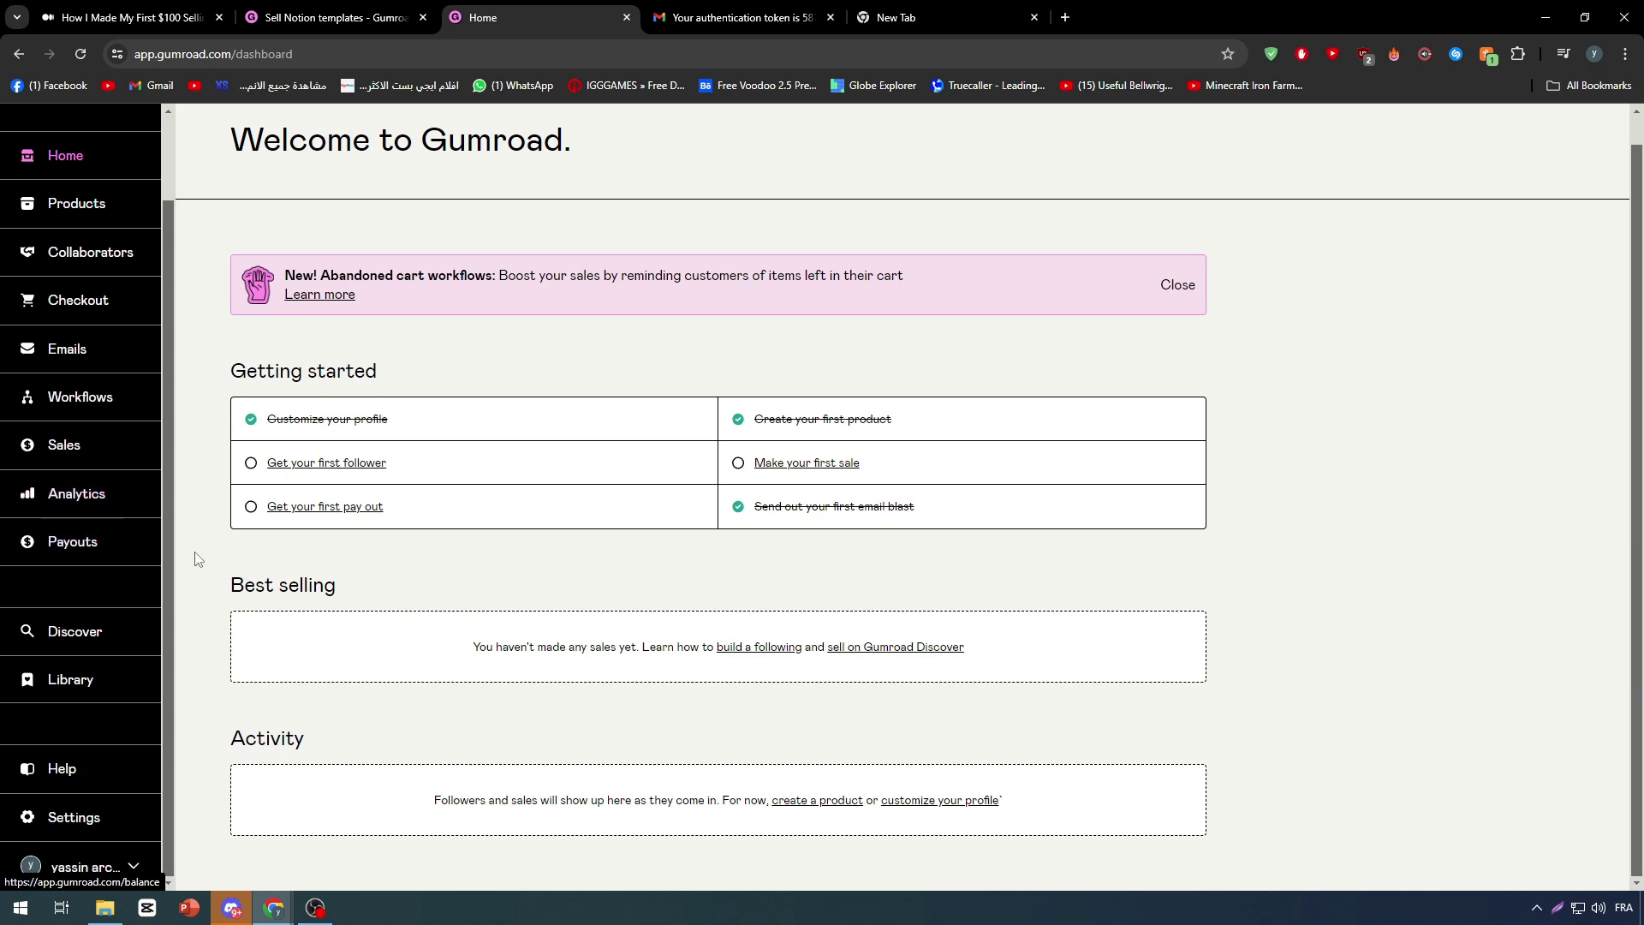
{"action": "scroll", "coordinate": [221, 579], "scroll_direction": "up", "scroll_amount": 1}
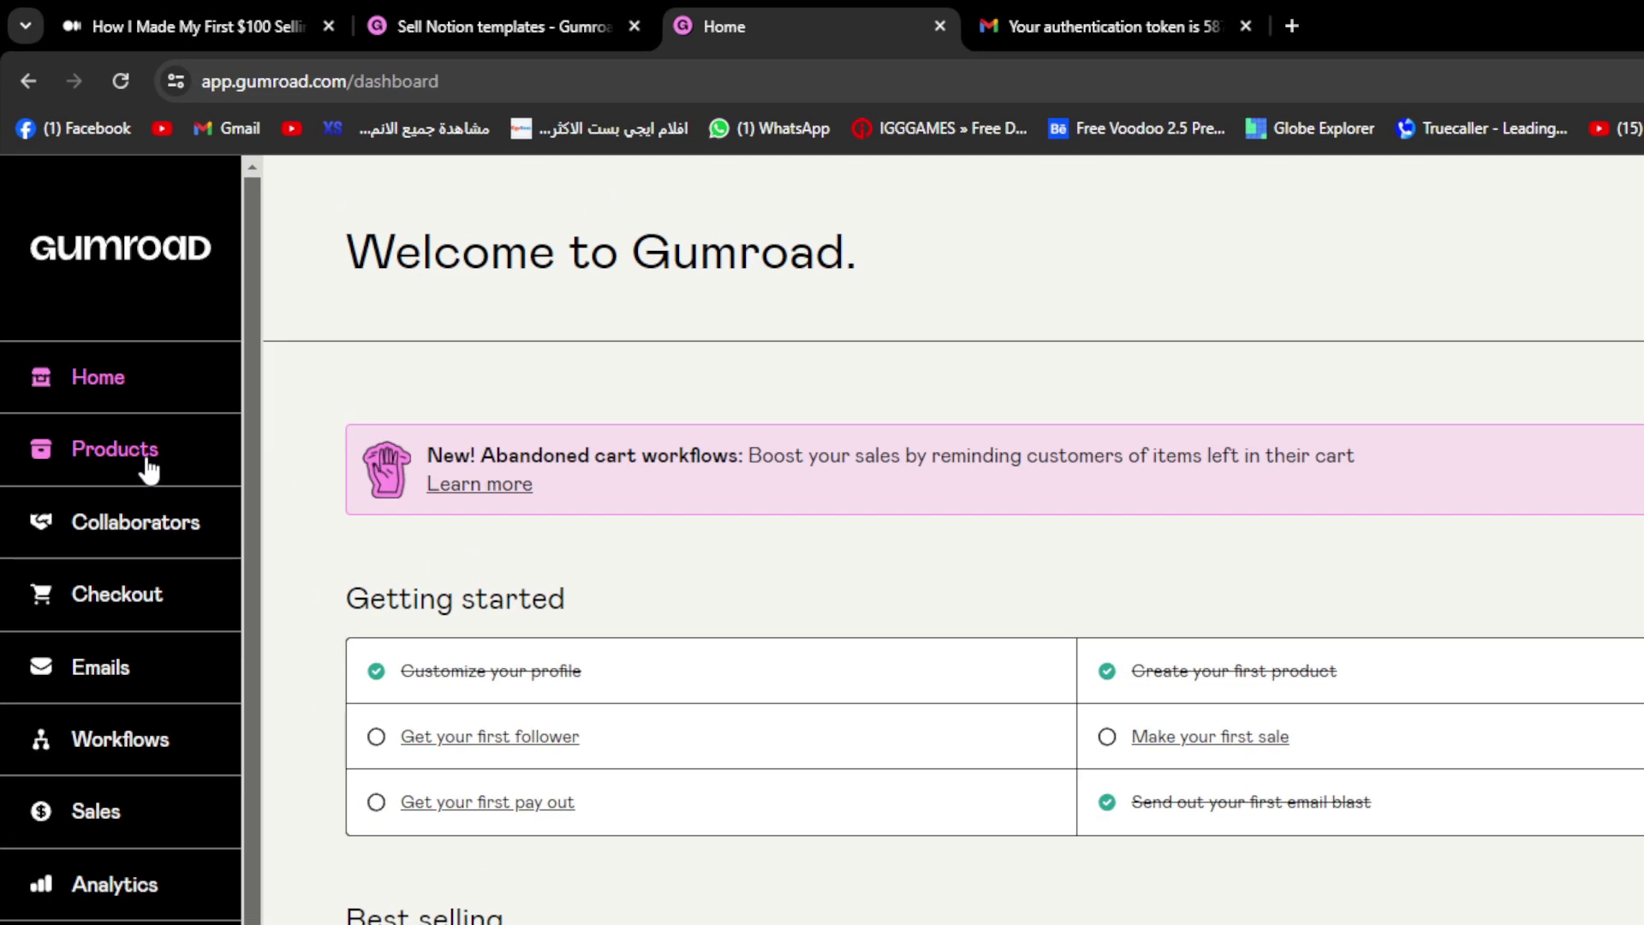
{"action": "left_click", "coordinate": [148, 463]}
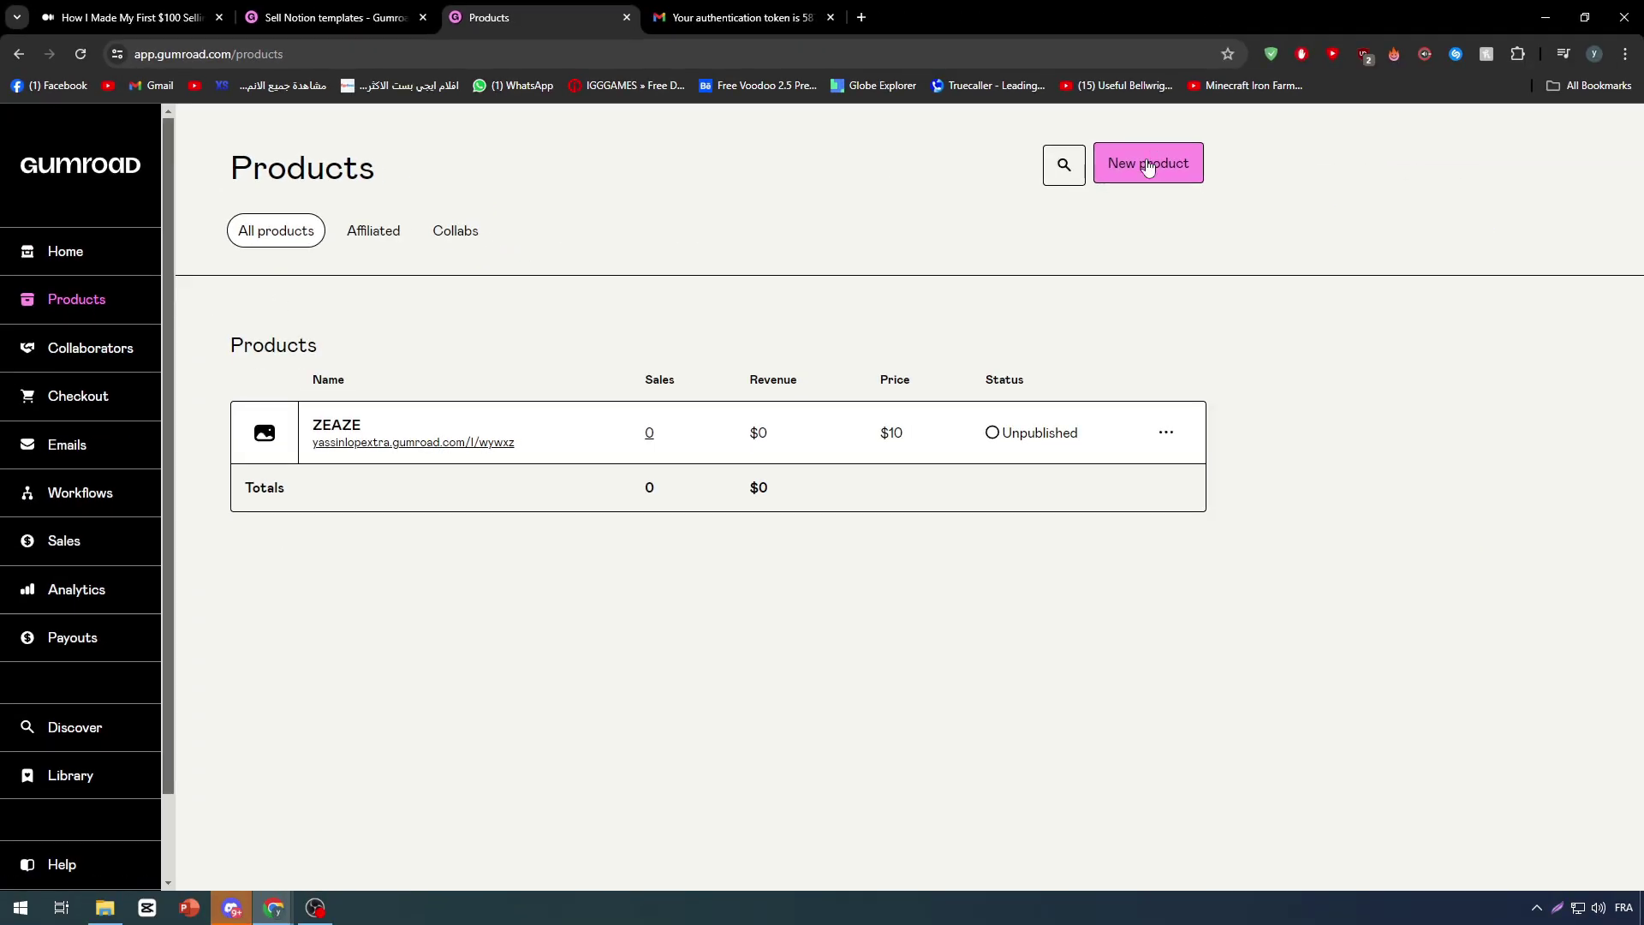
{"action": "left_click", "coordinate": [1147, 163]}
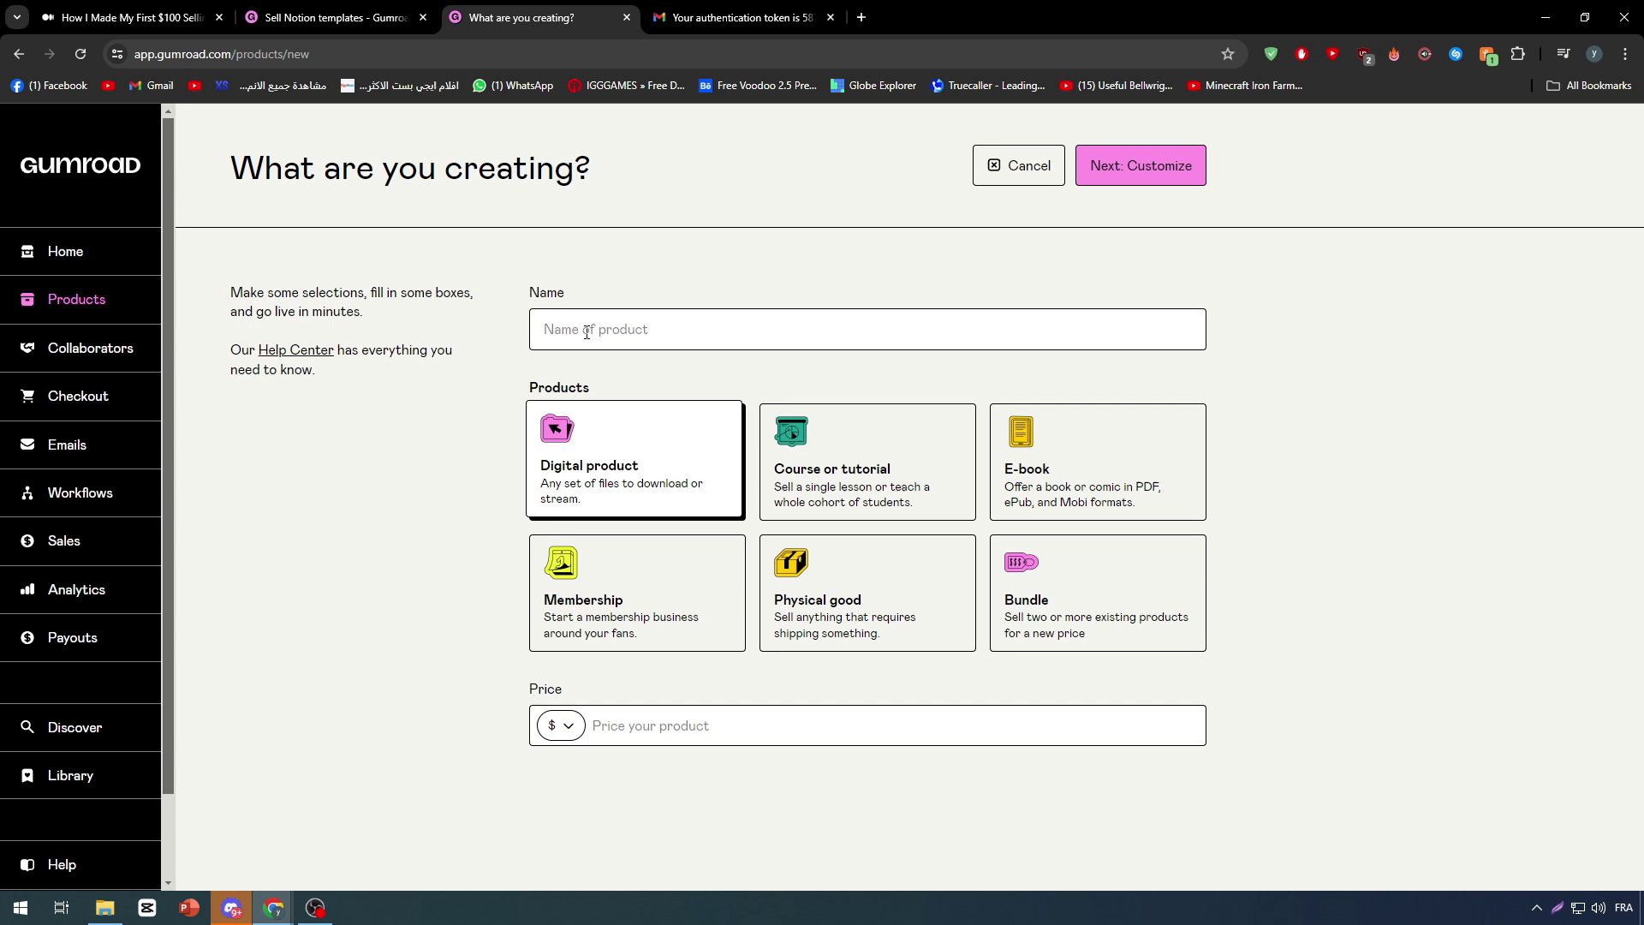
- Create a Digital product 'Notion Template To be used' priced at $7
{"action": "left_click", "coordinate": [753, 252]}
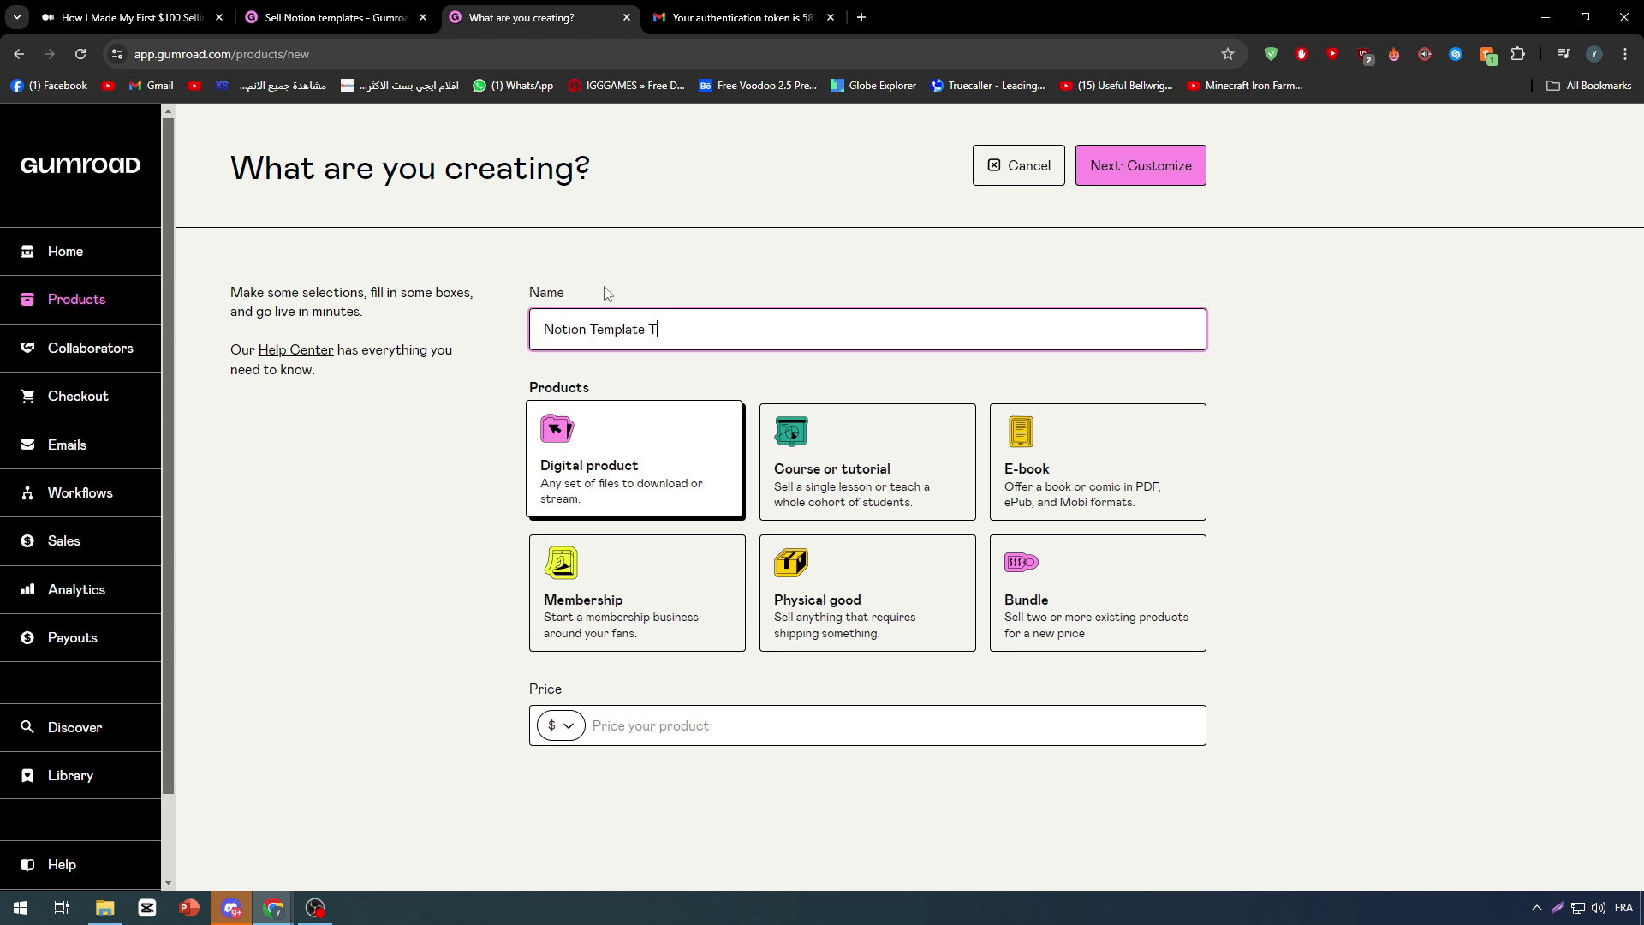
{"action": "left_click", "coordinate": [642, 737]}
{"action": "type", "text": "è"}
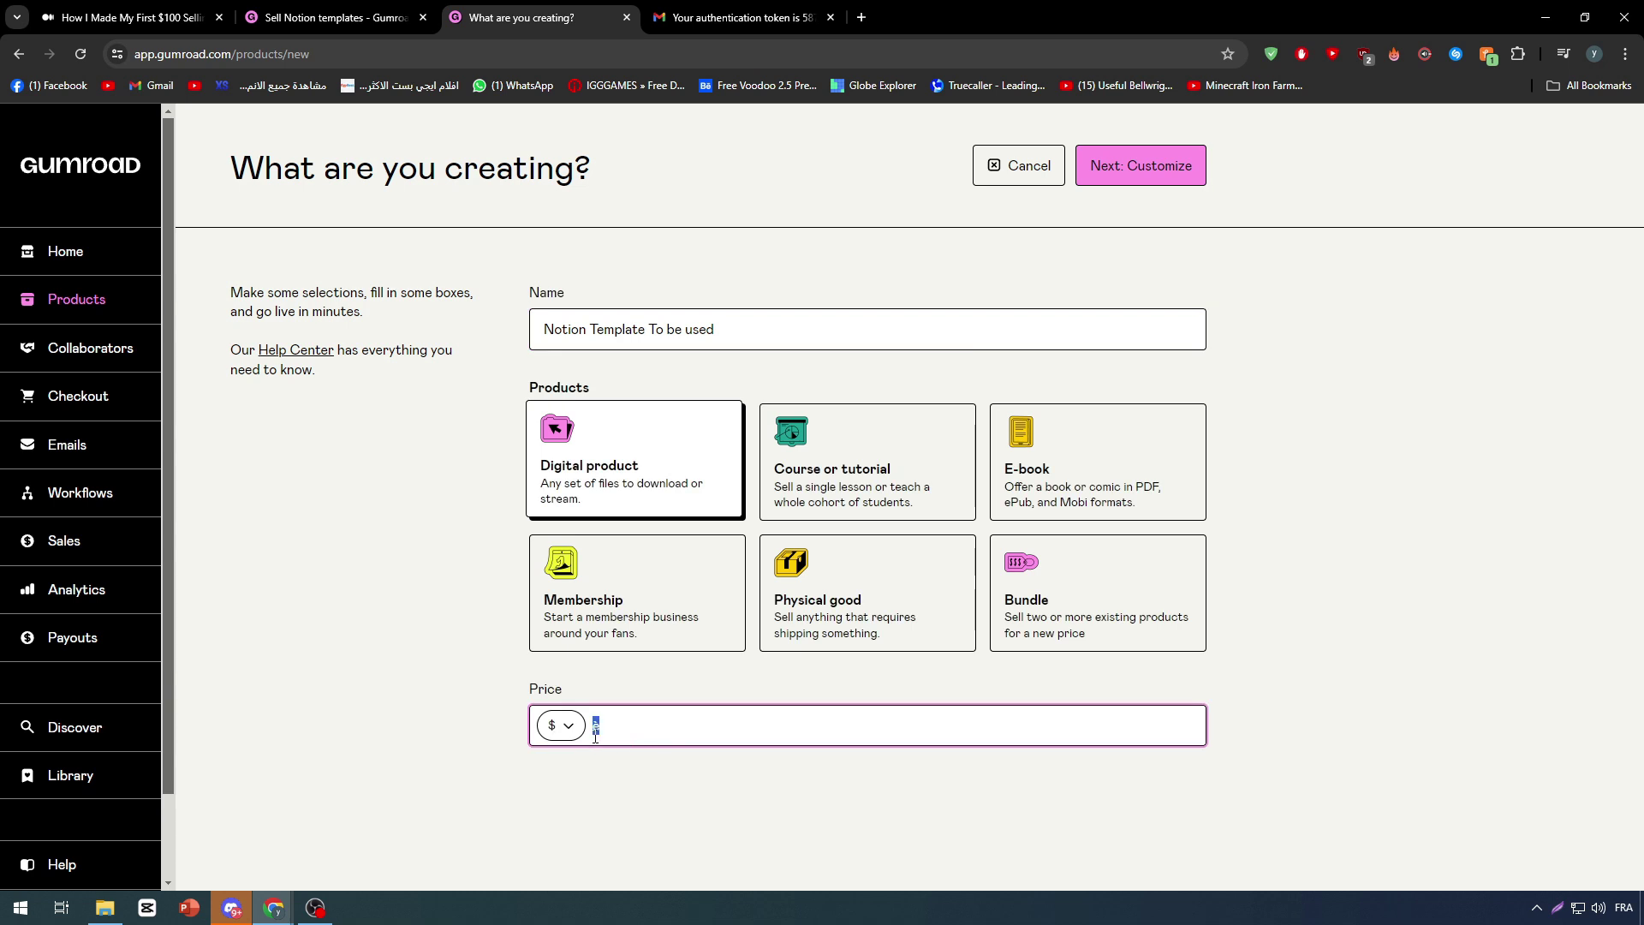
{"action": "type", "text": "7"}
{"action": "left_click", "coordinate": [636, 774]}
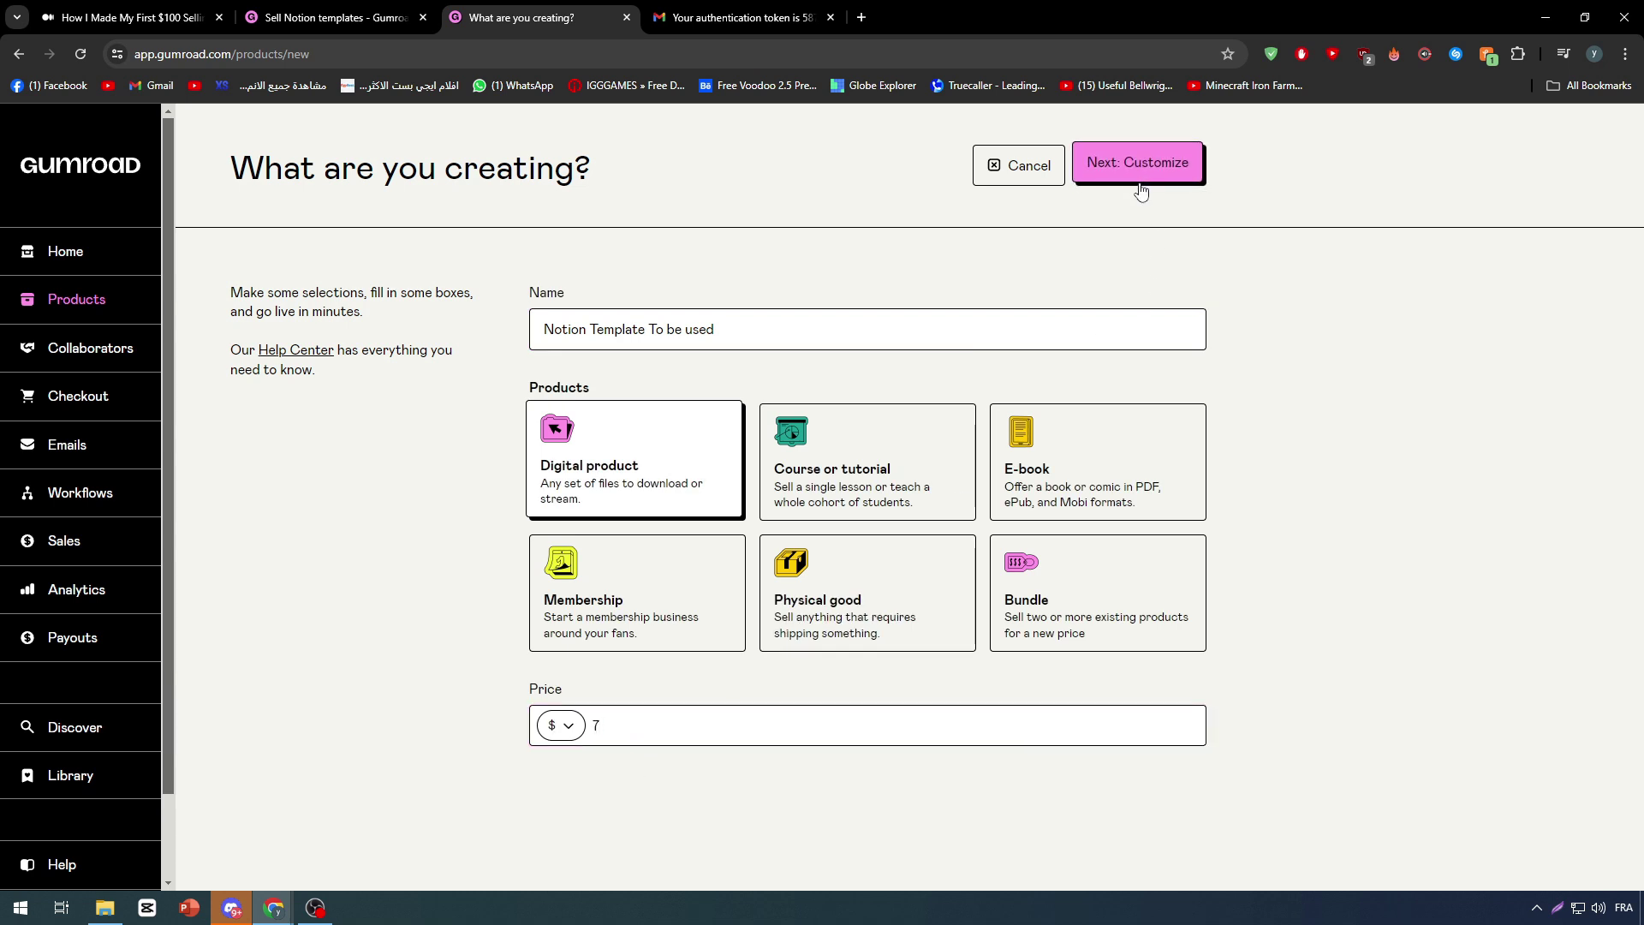
{"action": "left_click", "coordinate": [1105, 175]}
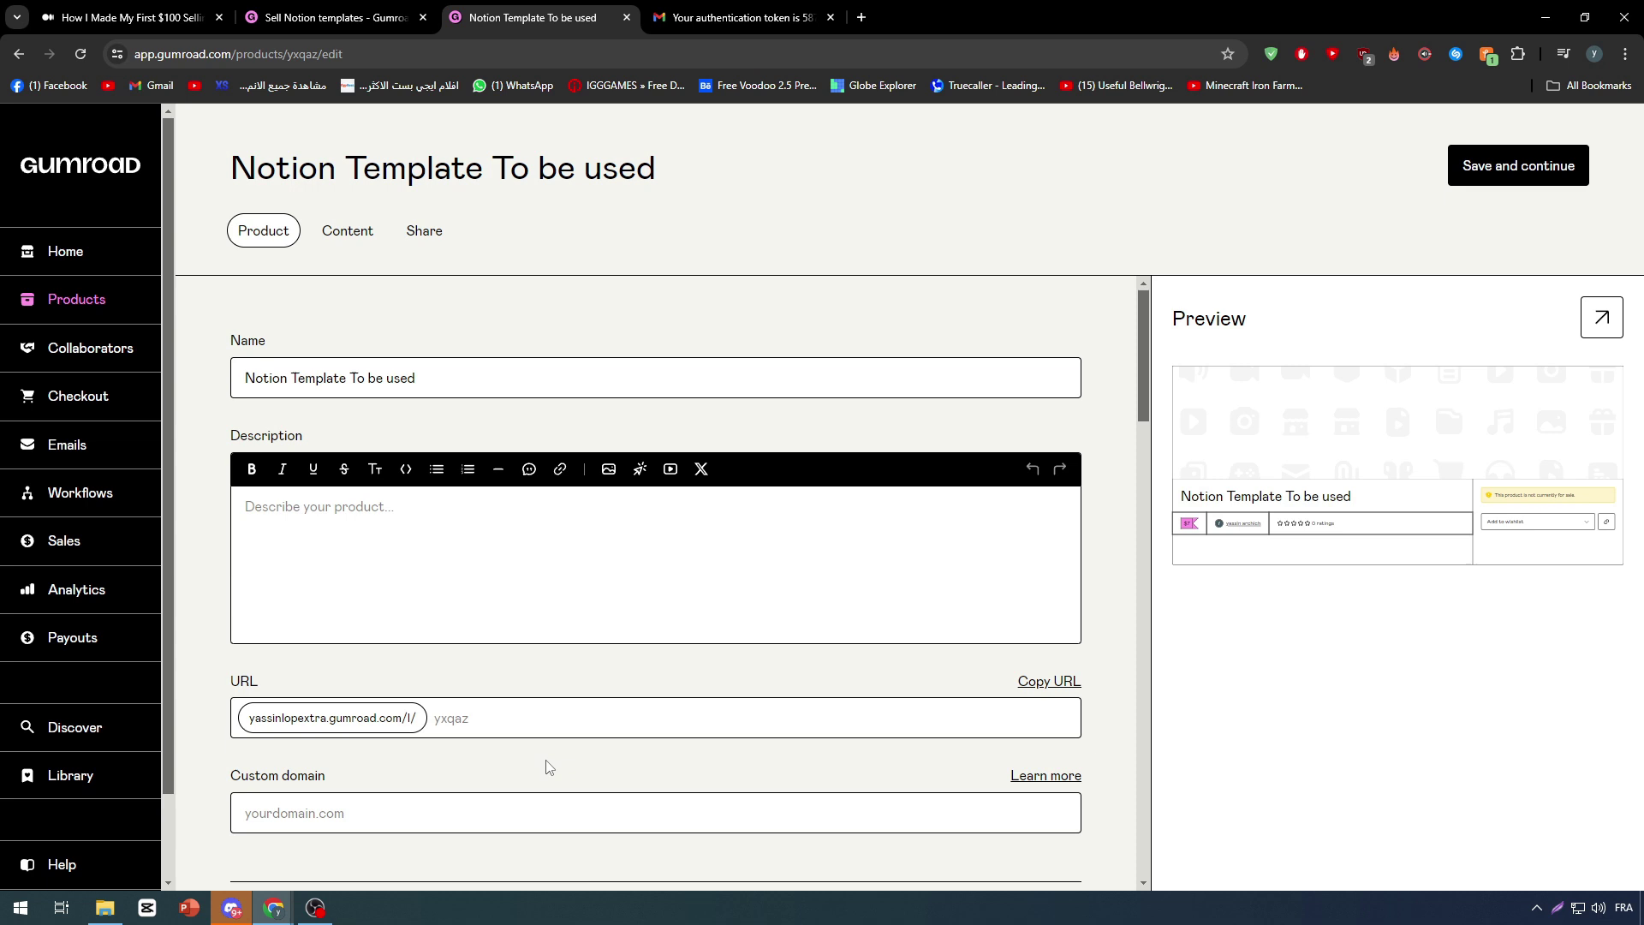
- In the product editor, check the URL slug field and place the cursor in Description
{"action": "scroll", "coordinate": [549, 767], "scroll_direction": "down", "scroll_amount": 1}
{"action": "left_click", "coordinate": [484, 645]}
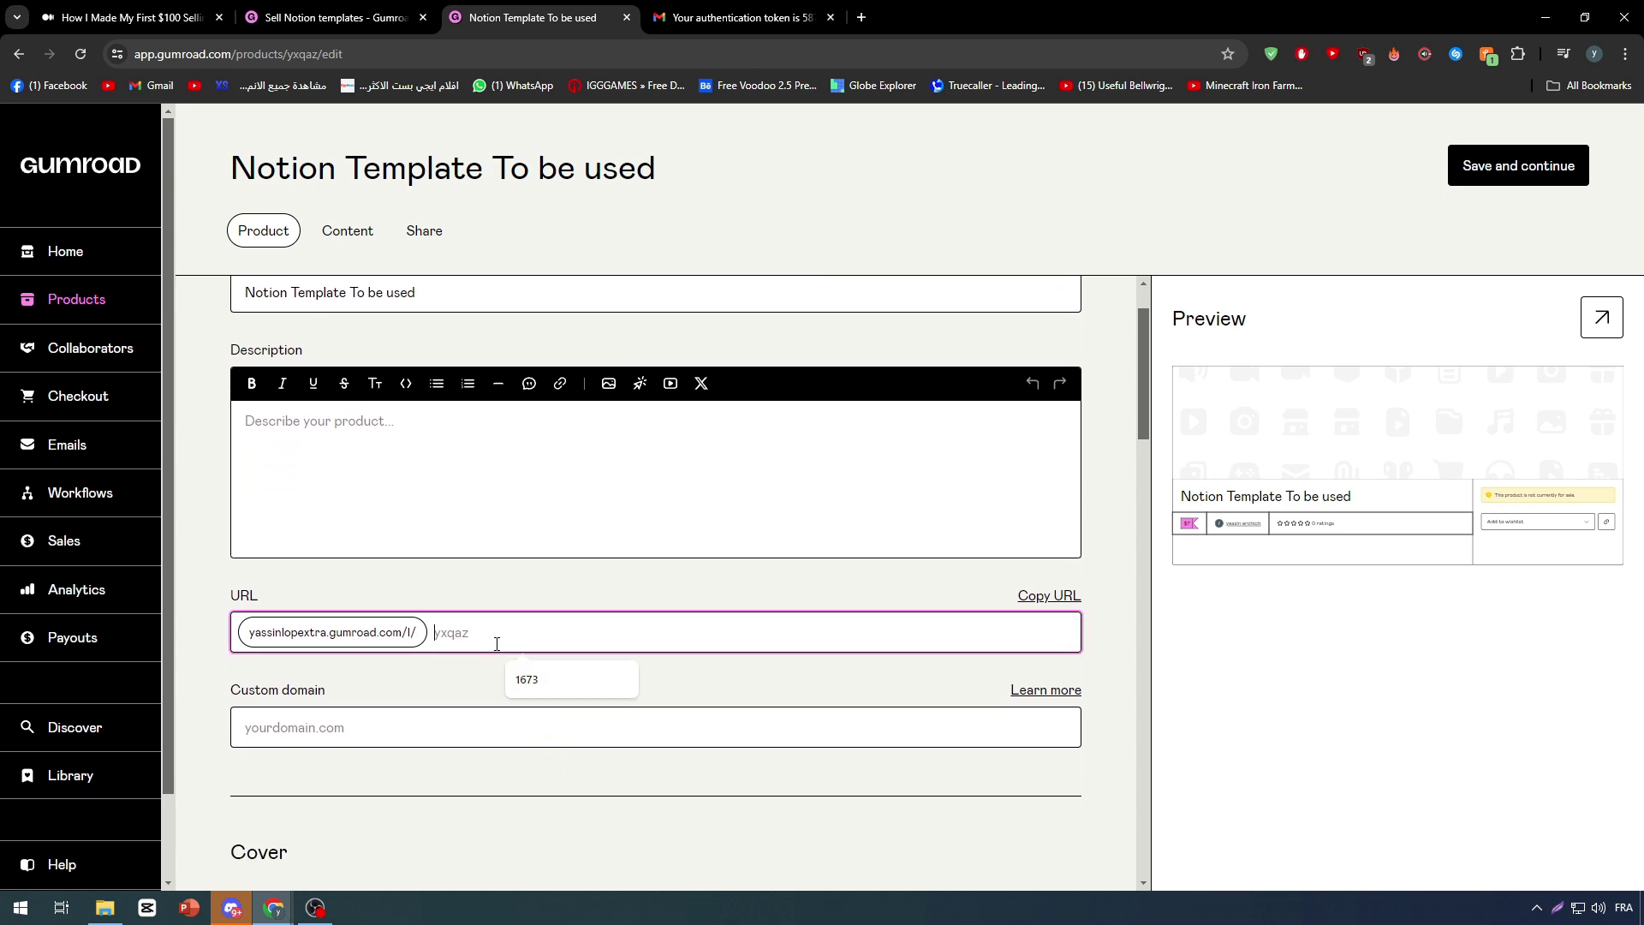
{"action": "left_click", "coordinate": [371, 447]}
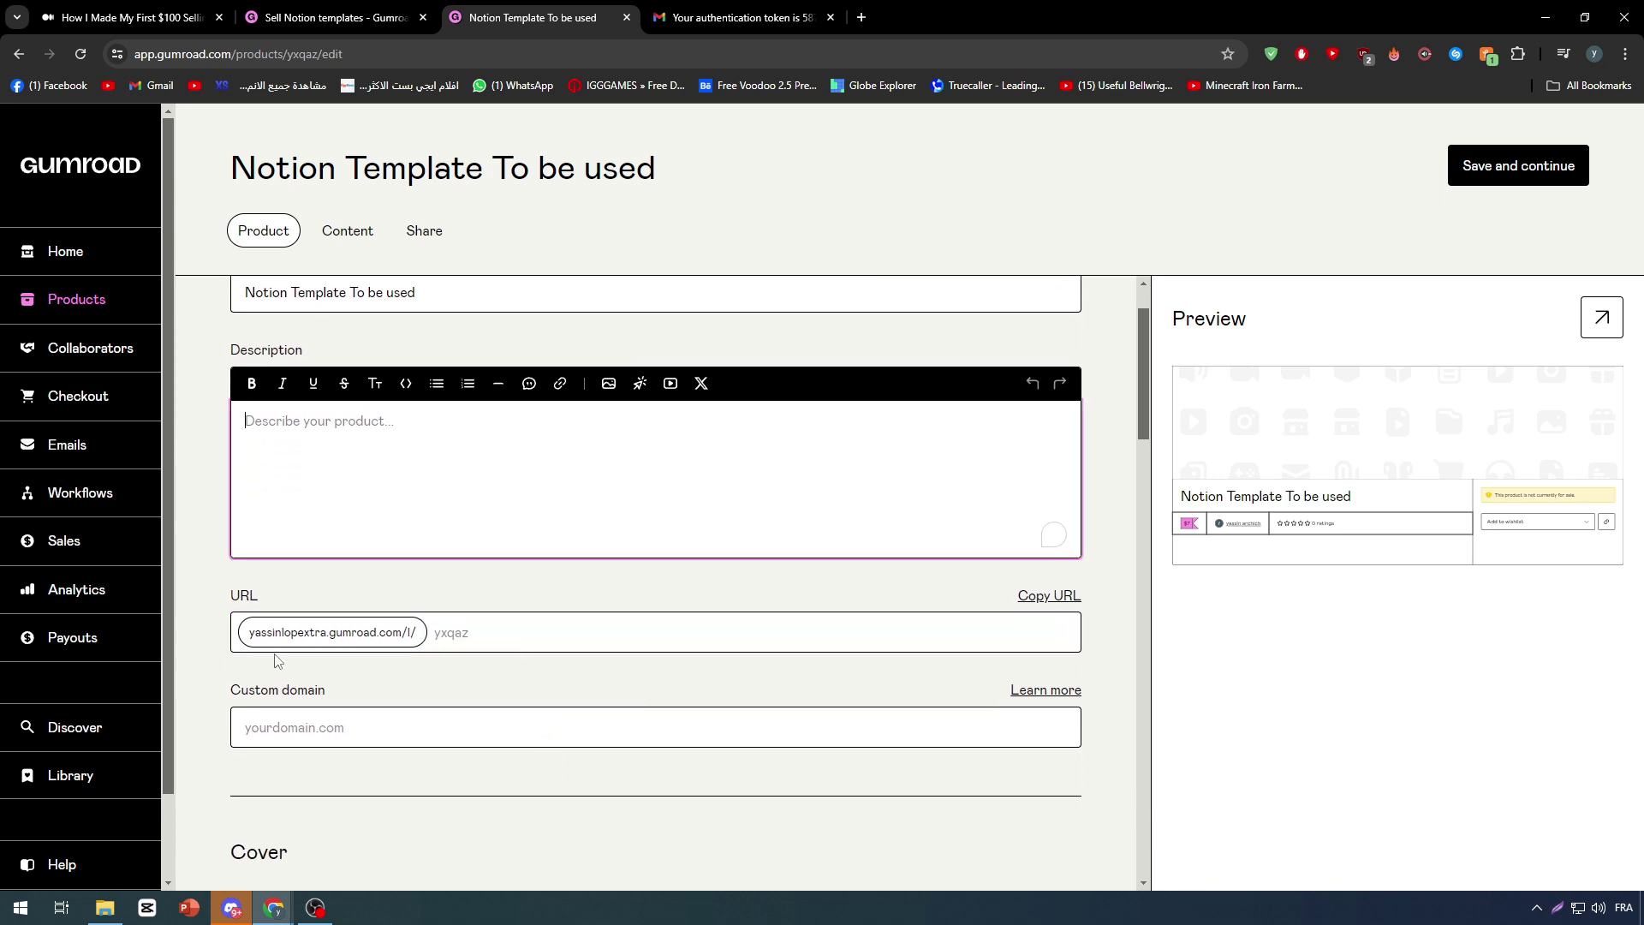
{"action": "scroll", "coordinate": [347, 482], "scroll_direction": "up", "scroll_amount": 1}
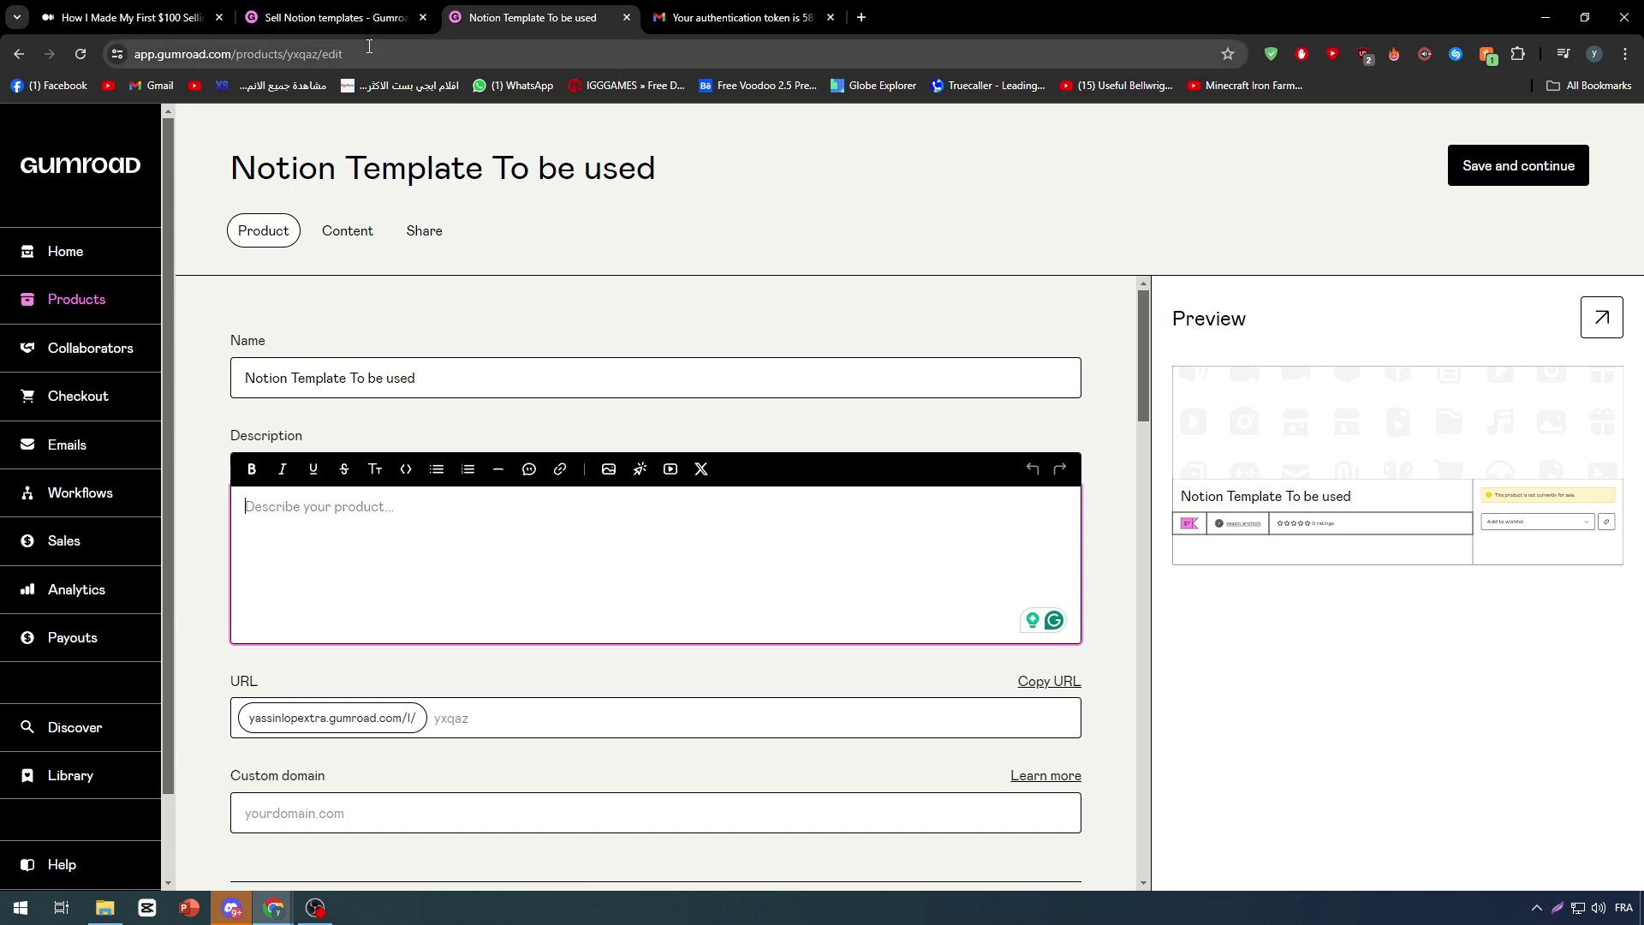
- Search Etsy for 'notion template' and browse the results
{"action": "left_click", "coordinate": [860, 18]}
{"action": "type", "text": "etsy"}
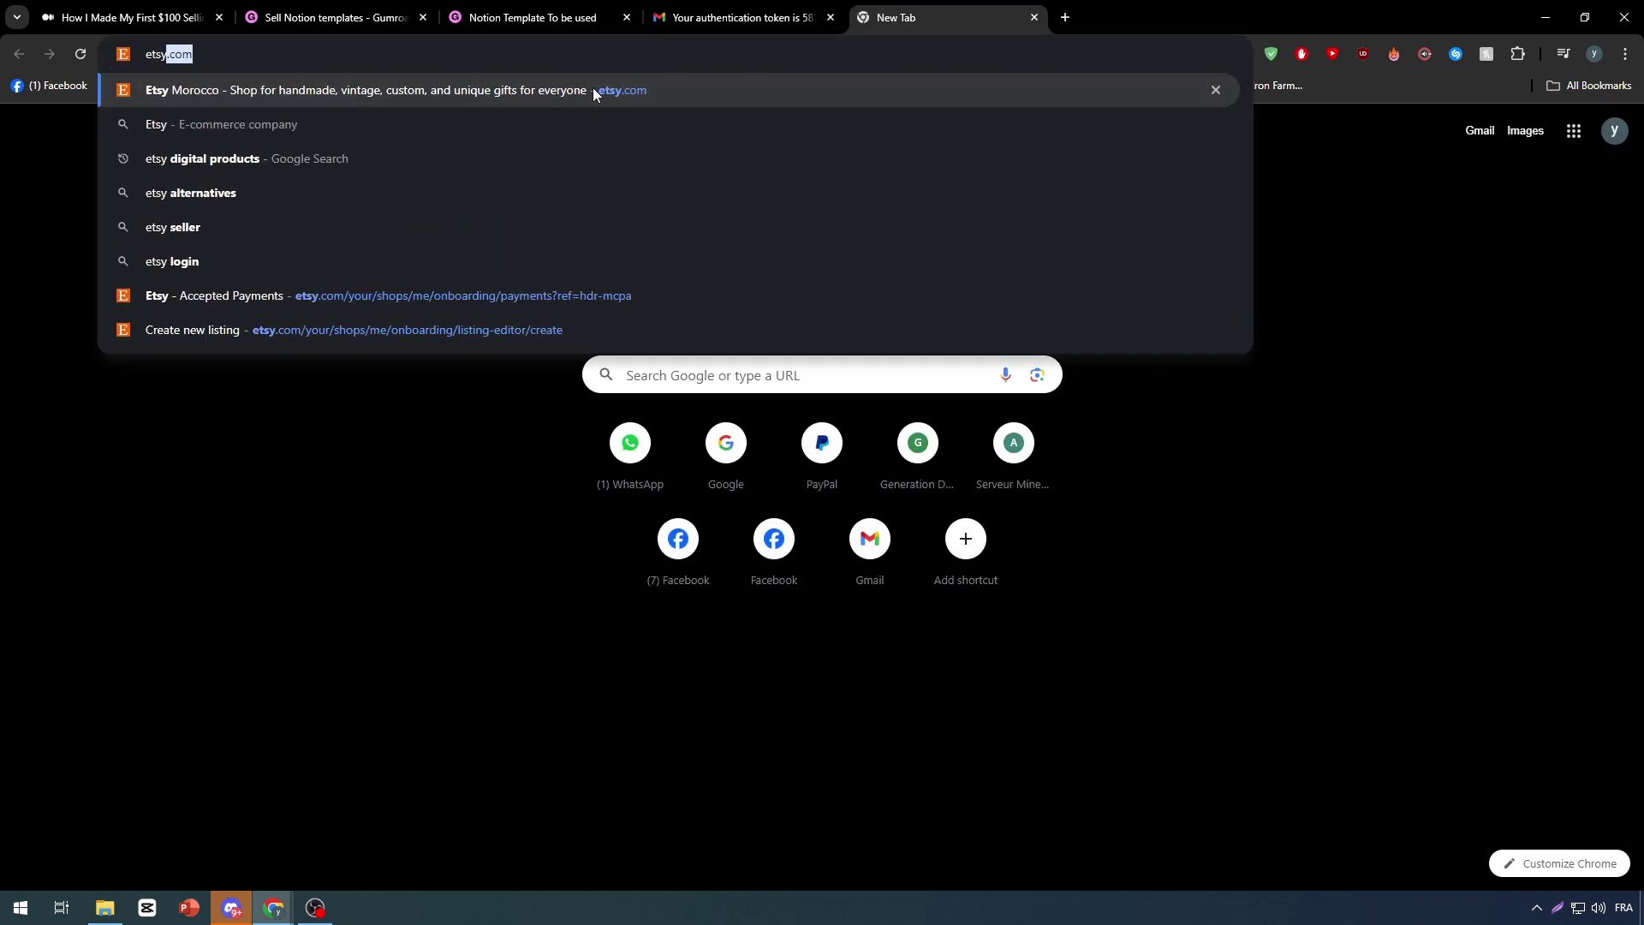
{"action": "key", "text": "Return"}
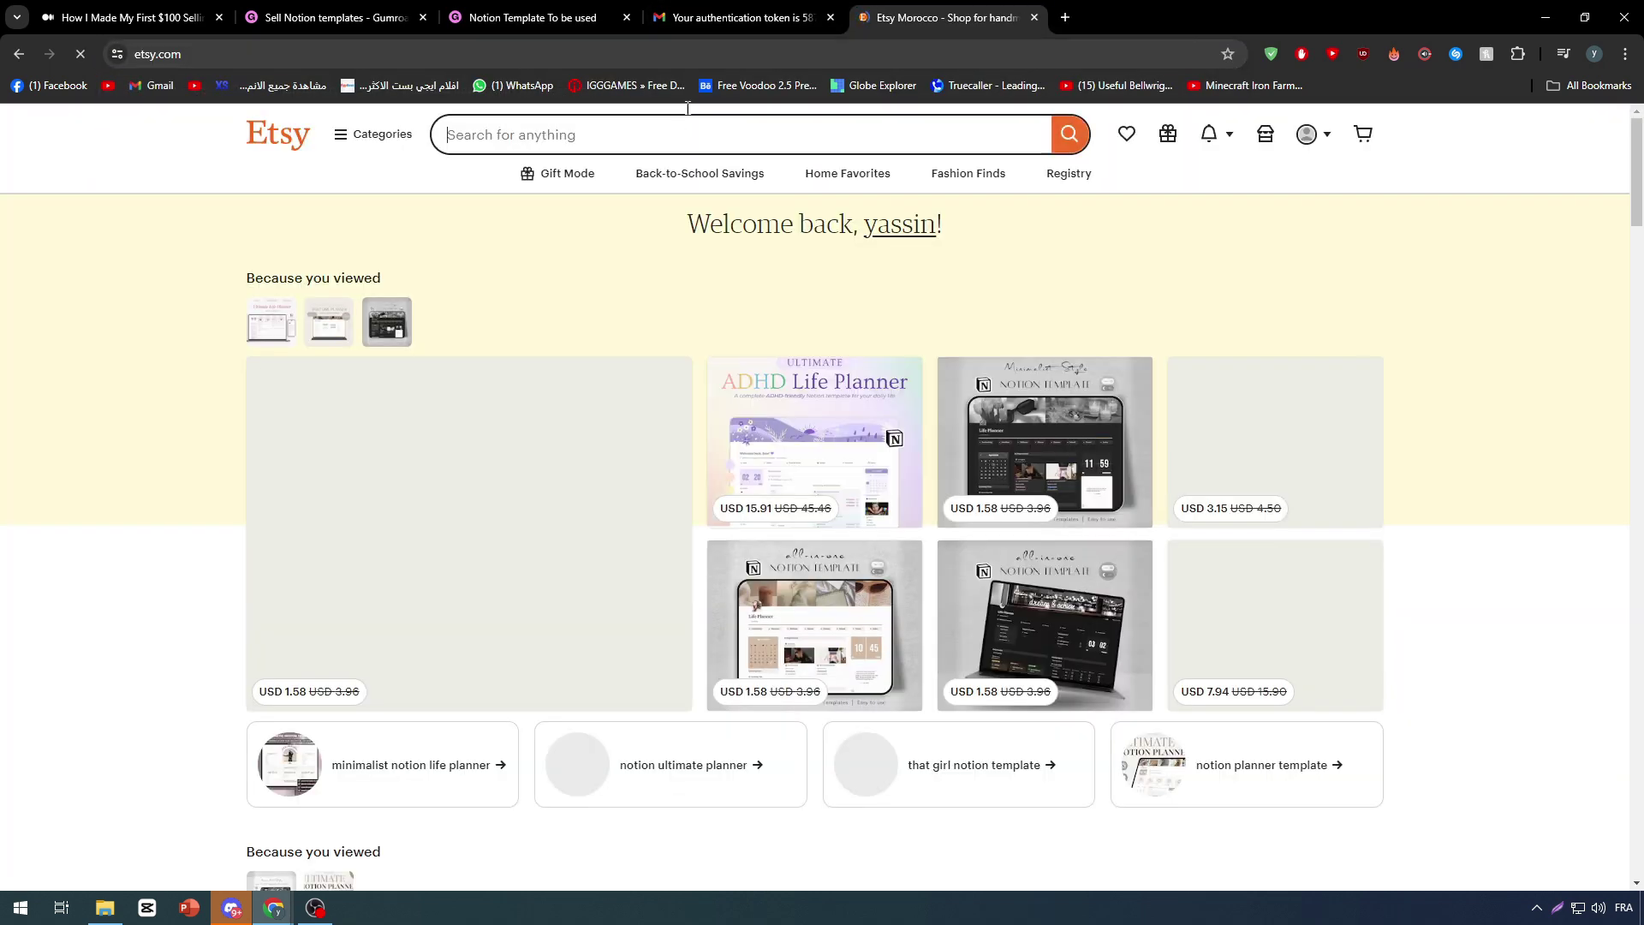
{"action": "left_click", "coordinate": [681, 120]}
{"action": "type", "text": "notion s"}
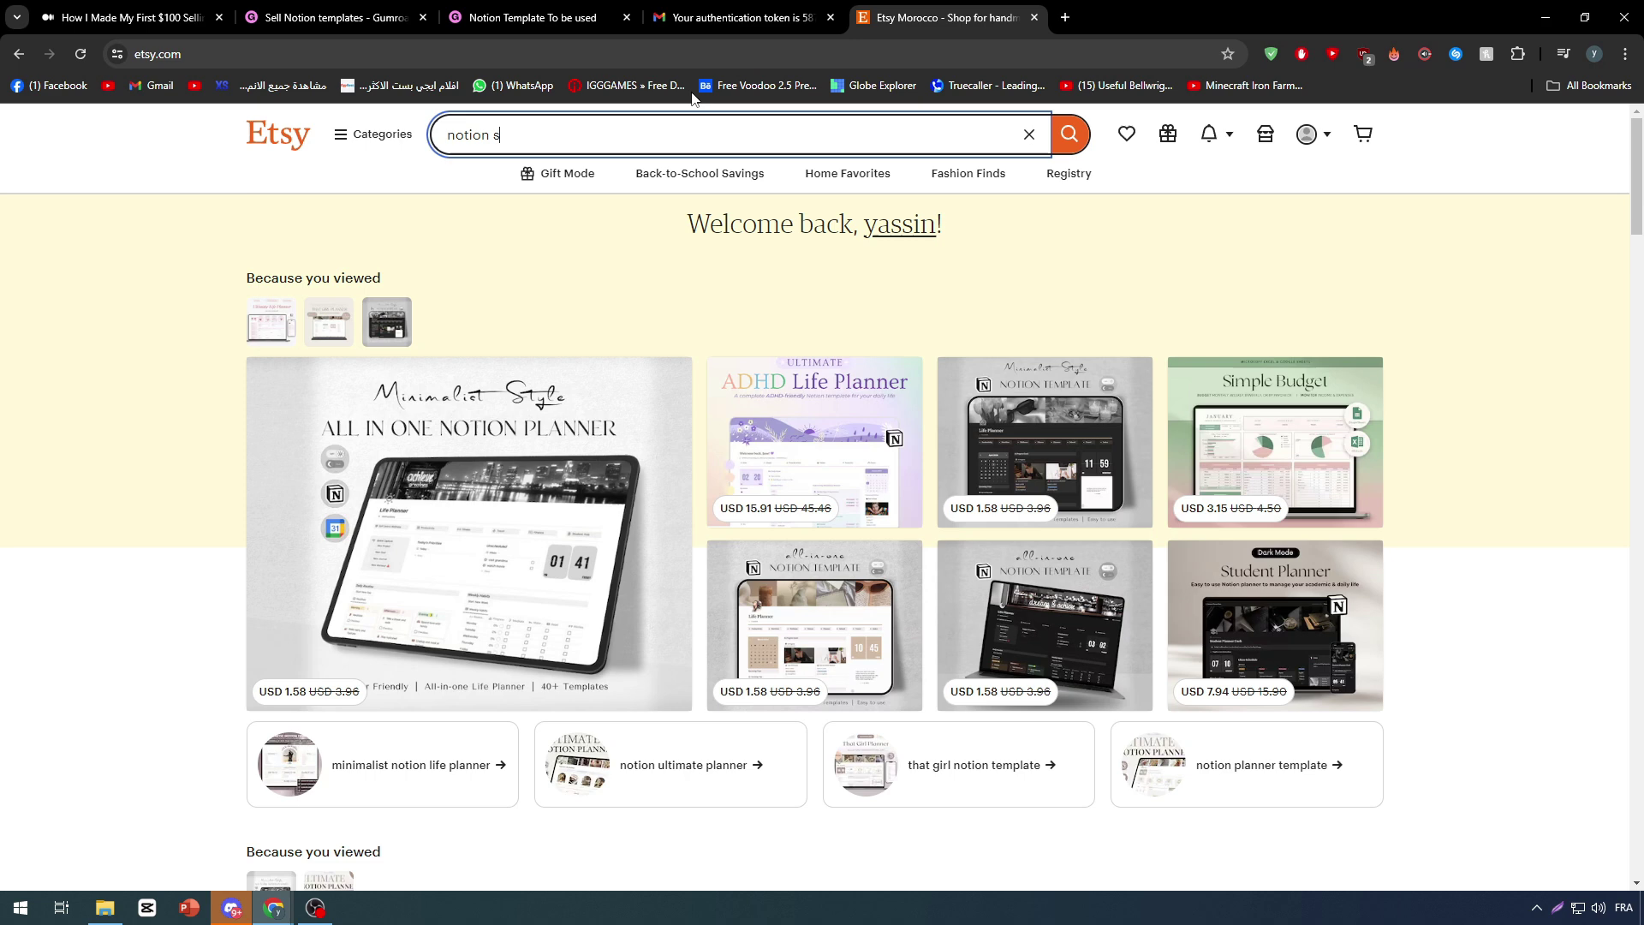
{"action": "type", "text": "e"}
{"action": "key", "text": "BackSpace"}
{"action": "key", "text": "BackSpace"}
{"action": "key", "text": "BackSpace"}
{"action": "type", "text": "tem"}
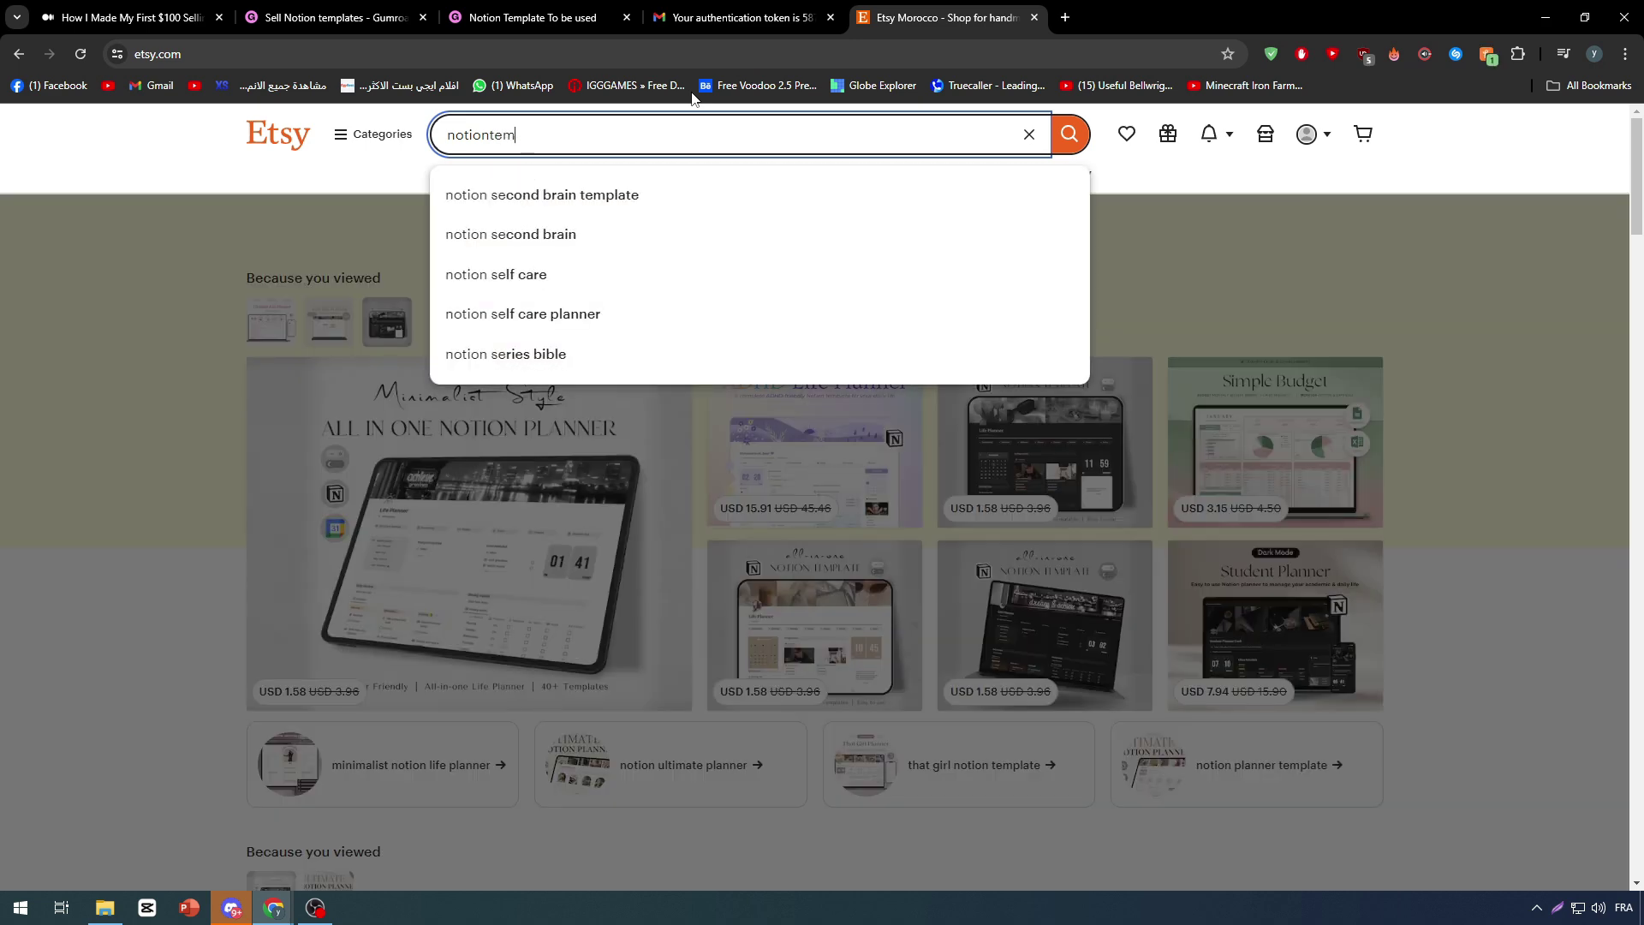
{"action": "type", "text": "pl"}
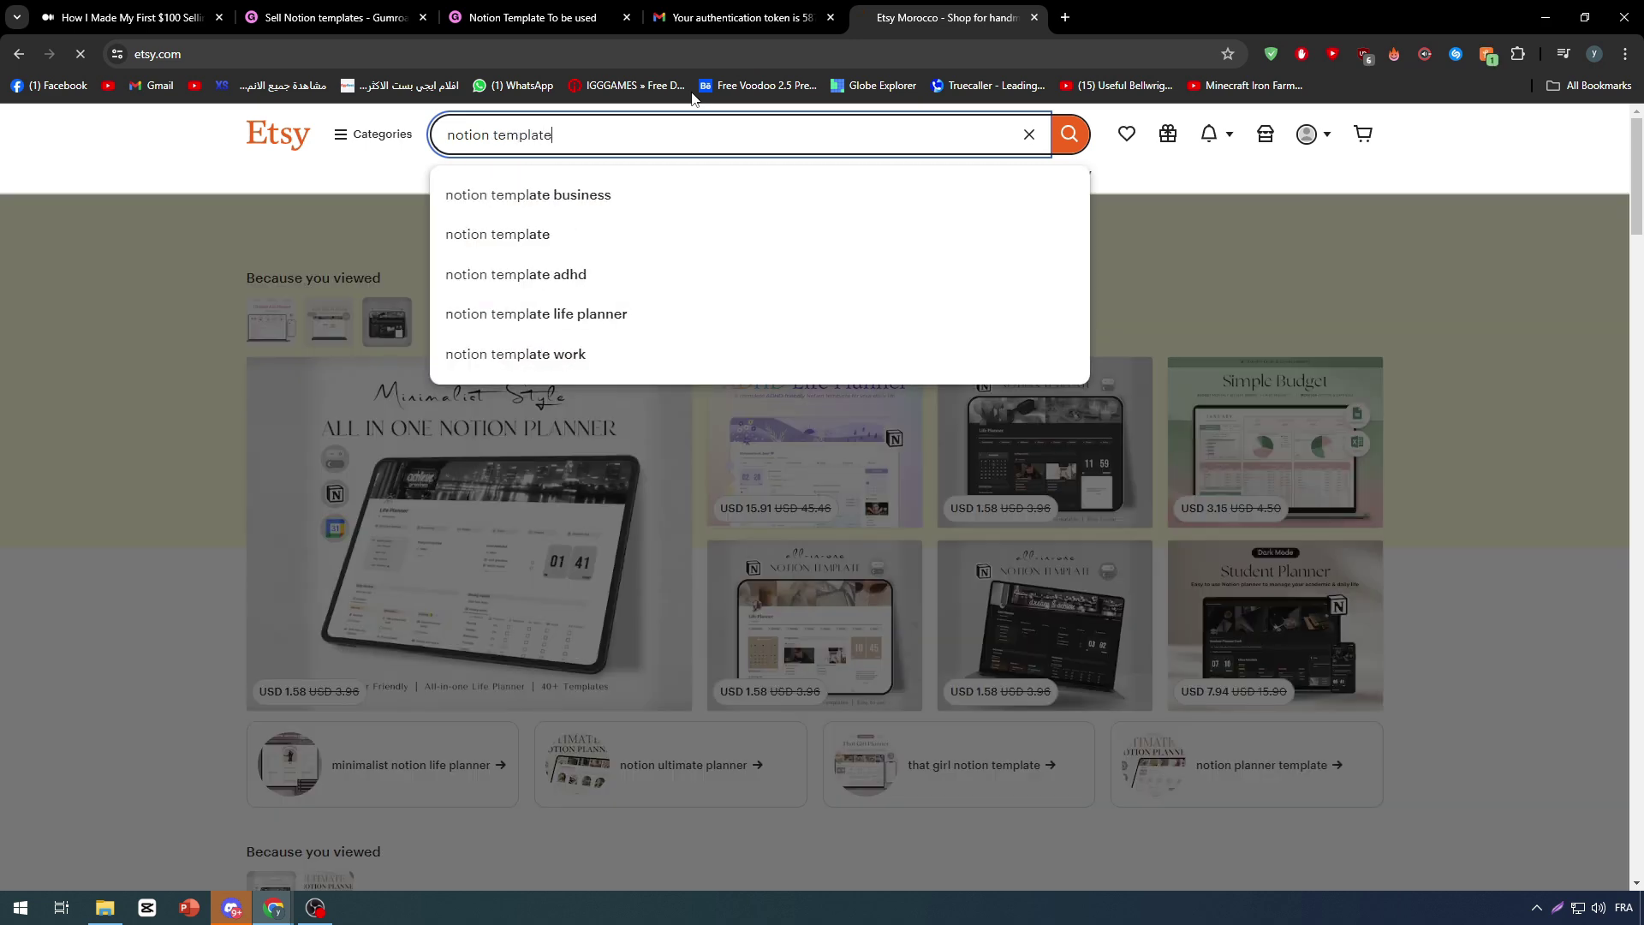
{"action": "type", "text": "ate"}
{"action": "key", "text": "Return"}
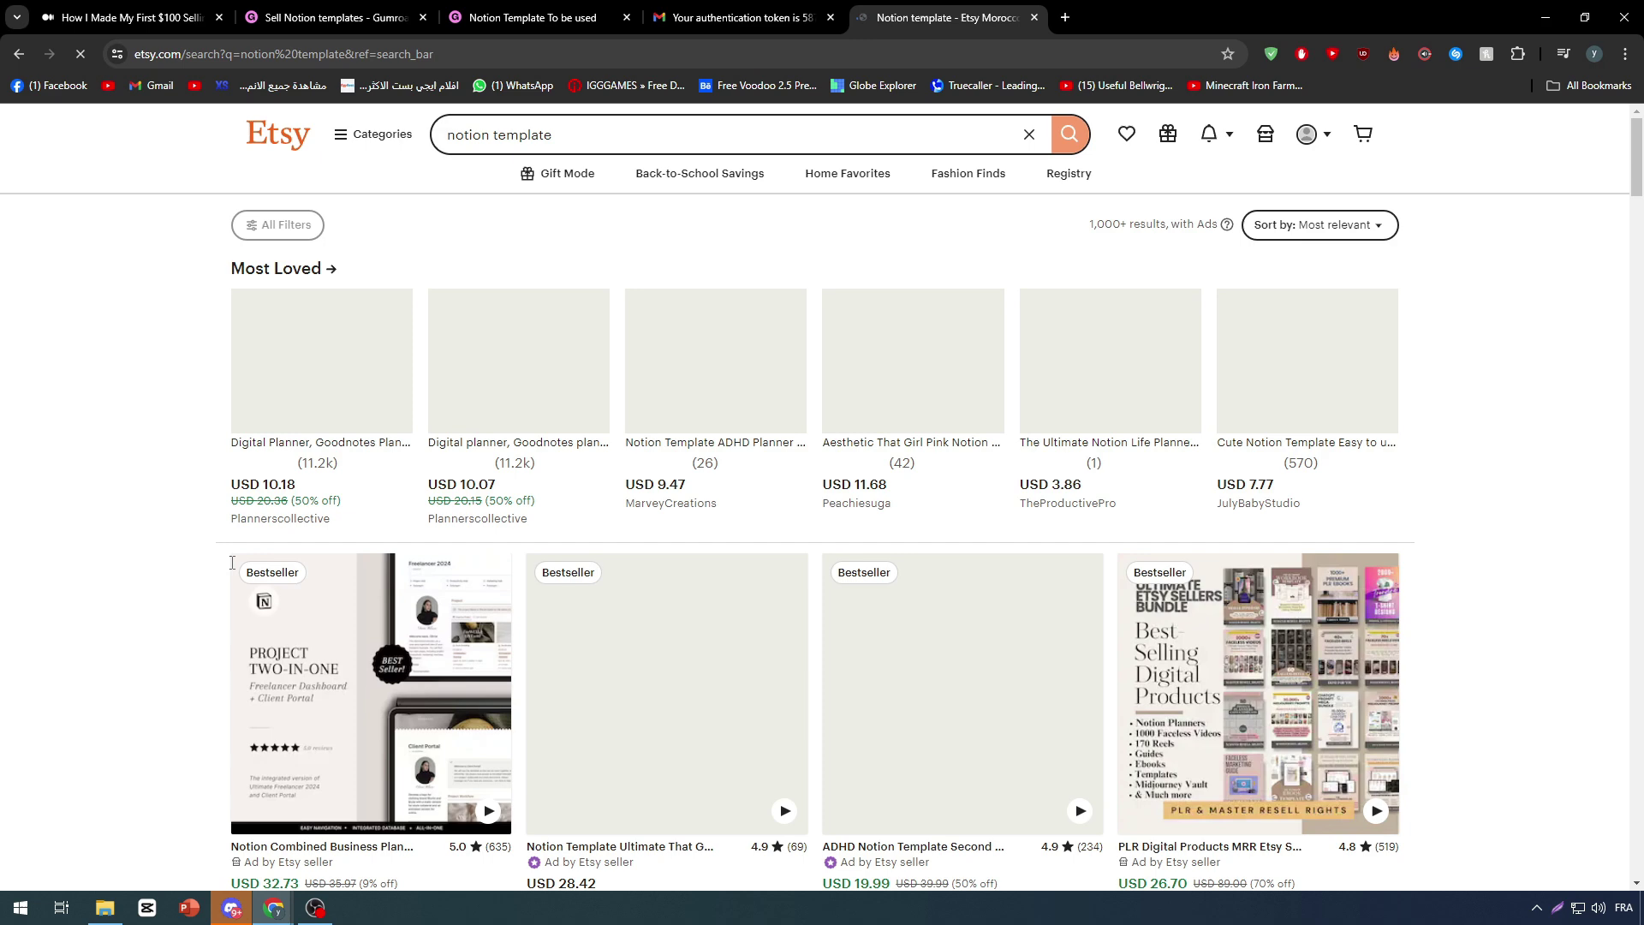
{"action": "scroll", "coordinate": [231, 557], "scroll_direction": "down", "scroll_amount": 3}
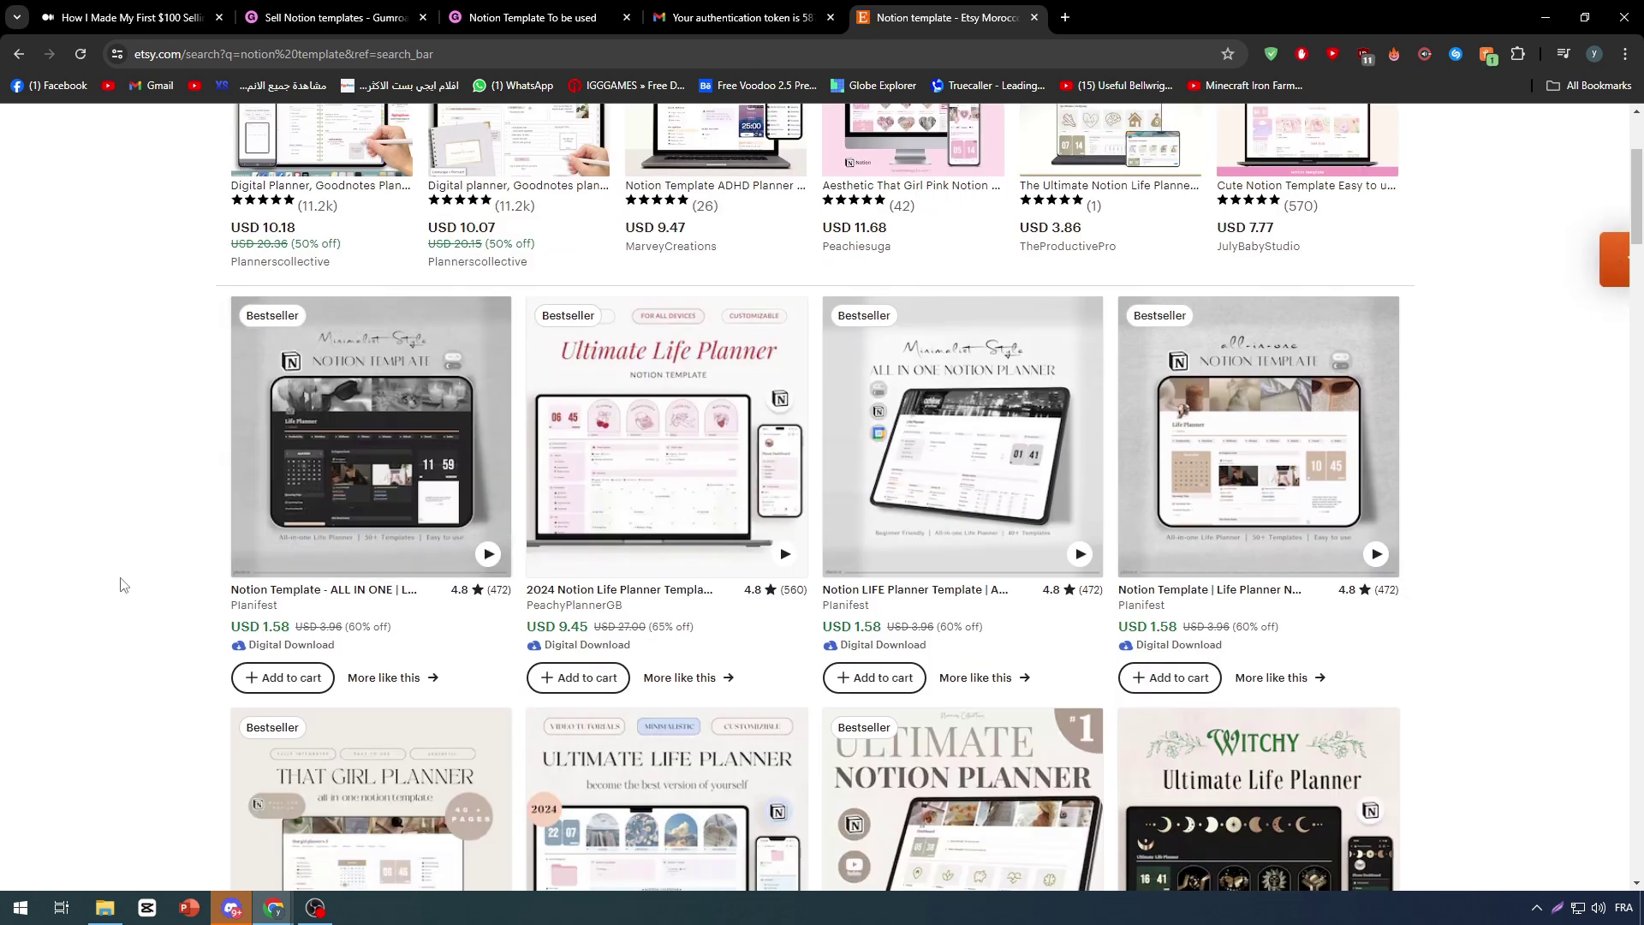
{"action": "scroll", "coordinate": [129, 591], "scroll_direction": "down", "scroll_amount": 3}
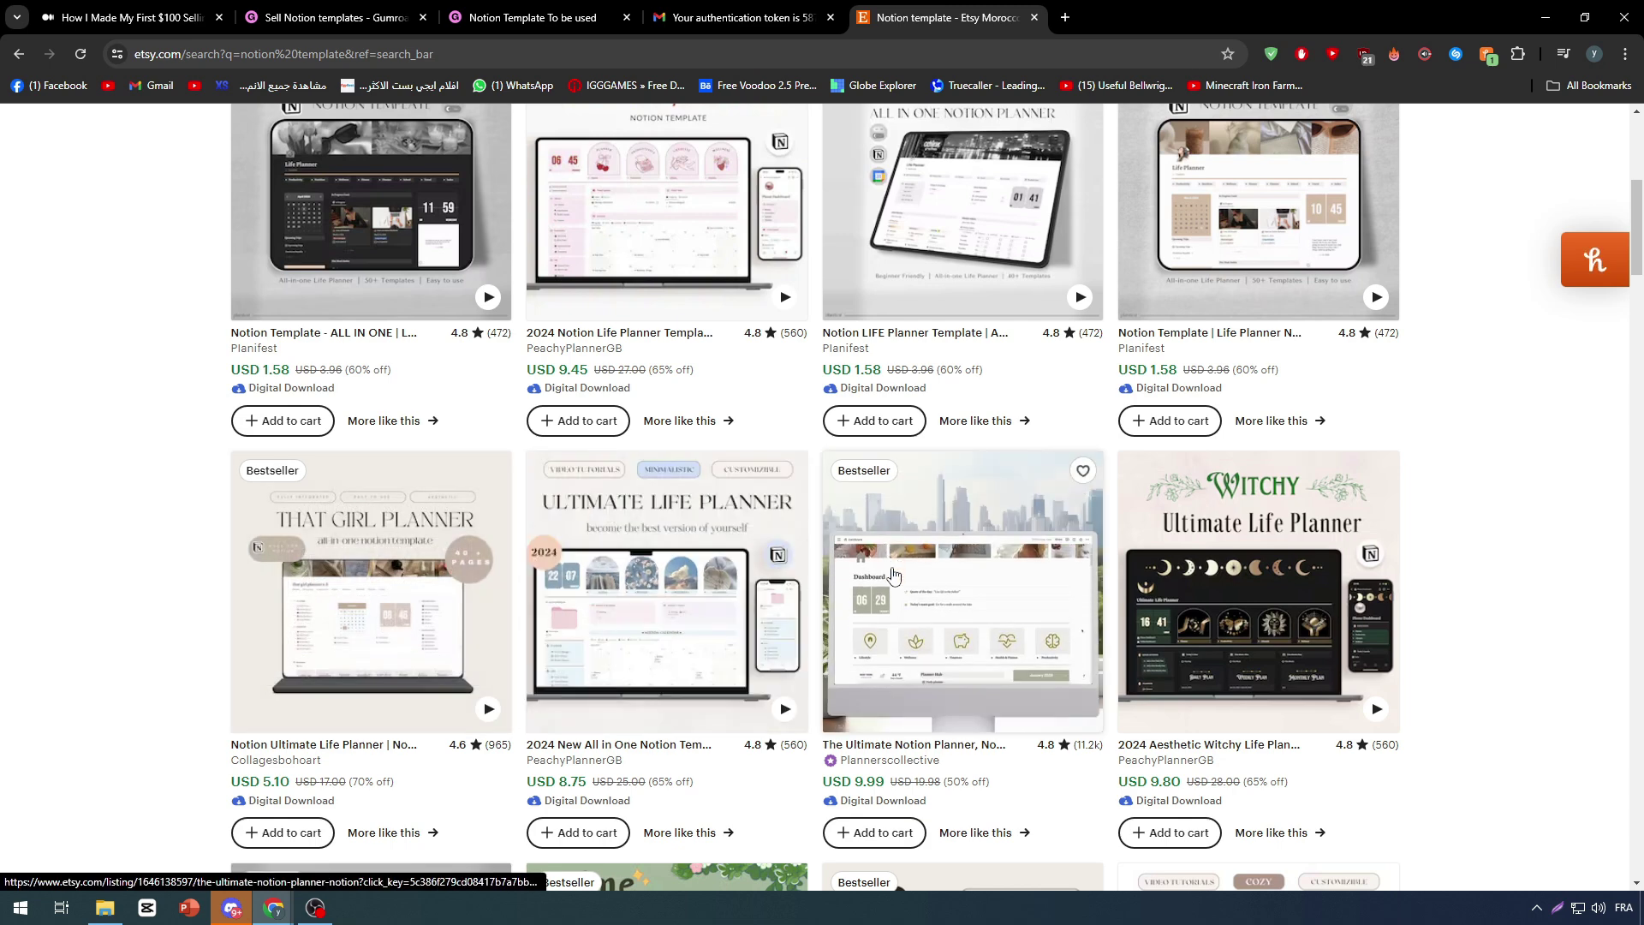
- Paste the Ultimate Notion Planner listing title into the Gumroad product description
{"action": "left_click", "coordinate": [863, 753]}
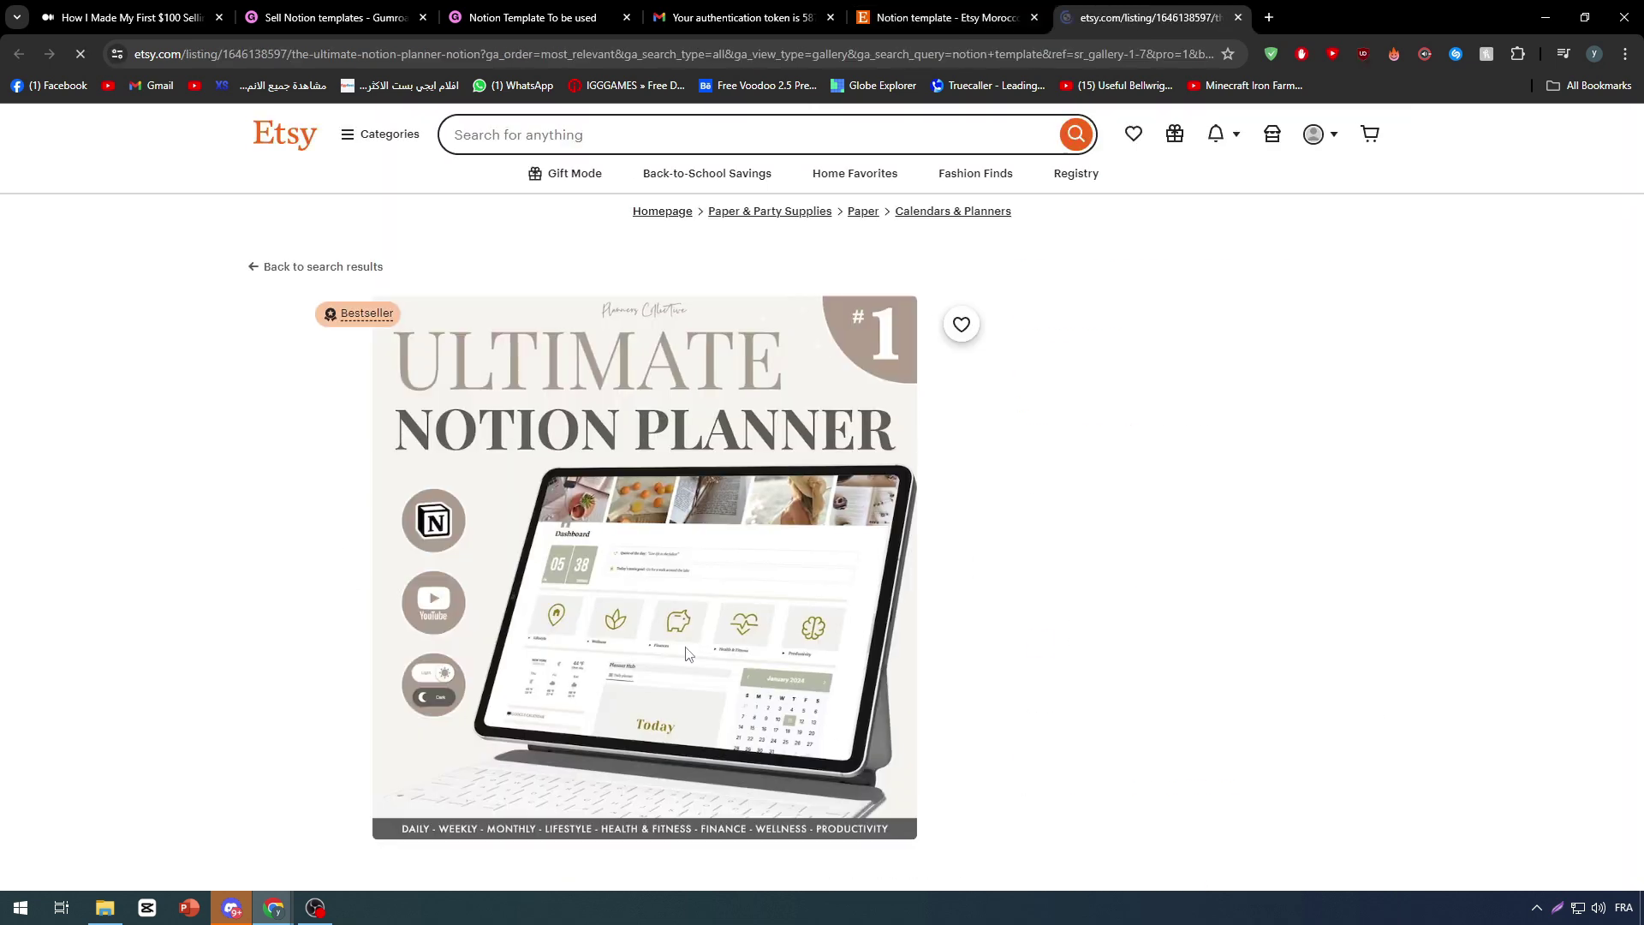
{"action": "scroll", "coordinate": [1098, 430], "scroll_direction": "down", "scroll_amount": 2}
{"action": "scroll", "coordinate": [1092, 386], "scroll_direction": "up", "scroll_amount": 1}
{"action": "scroll", "coordinate": [1092, 386], "scroll_direction": "up", "scroll_amount": 1}
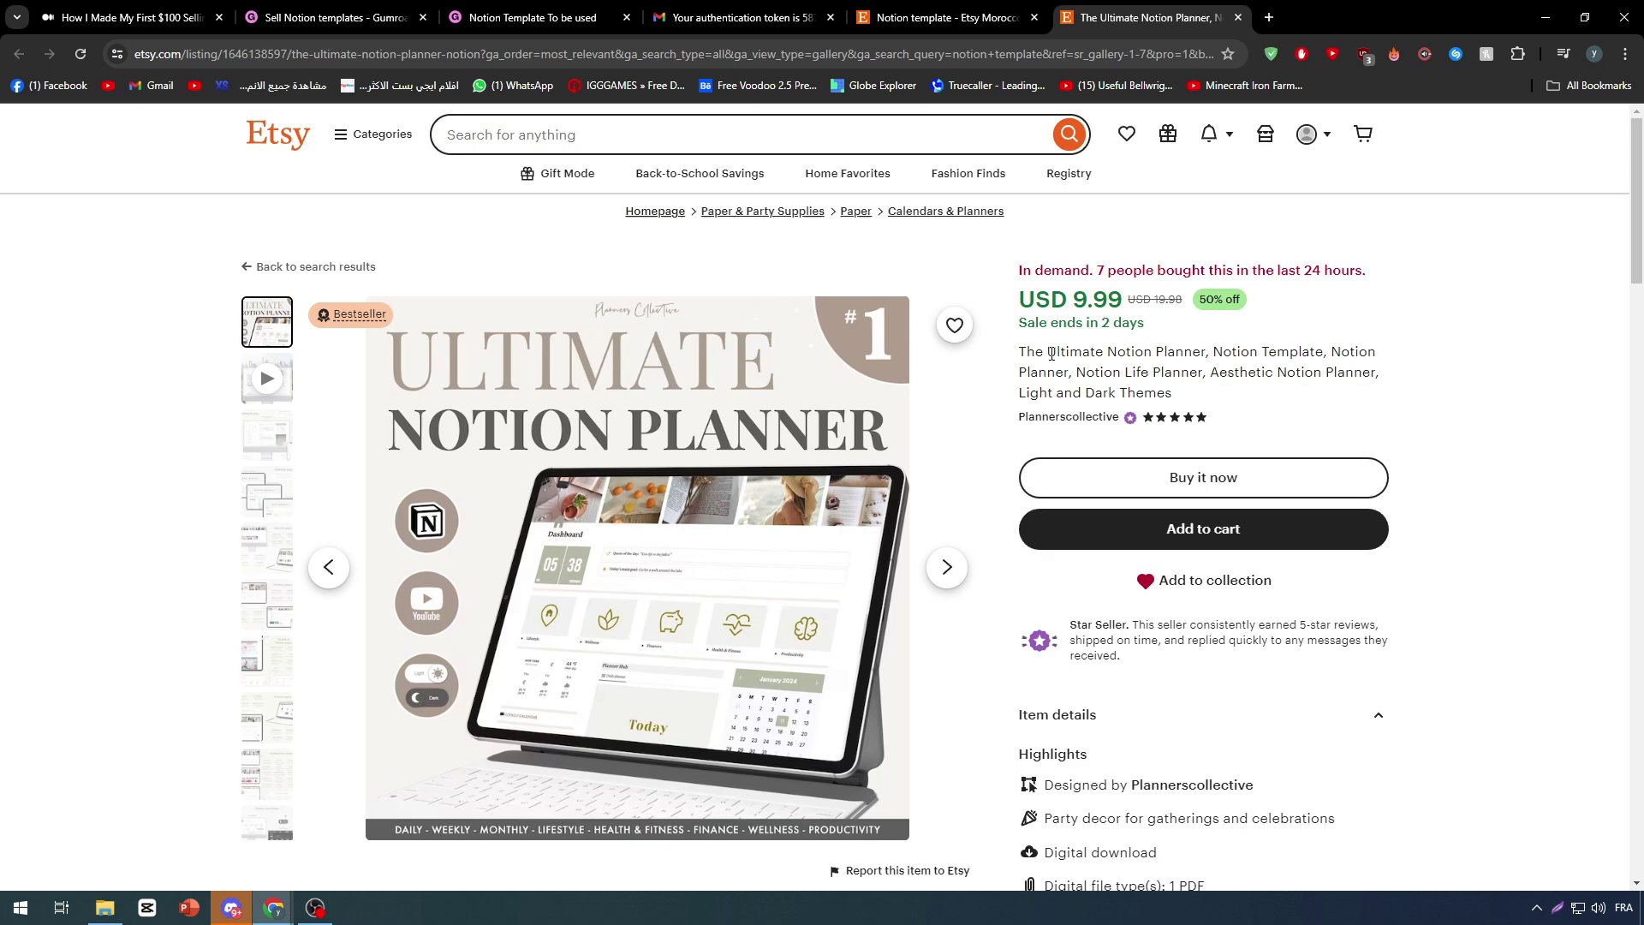
{"action": "left_click_drag", "start_coordinate": [1190, 395], "coordinate": [770, 326]}
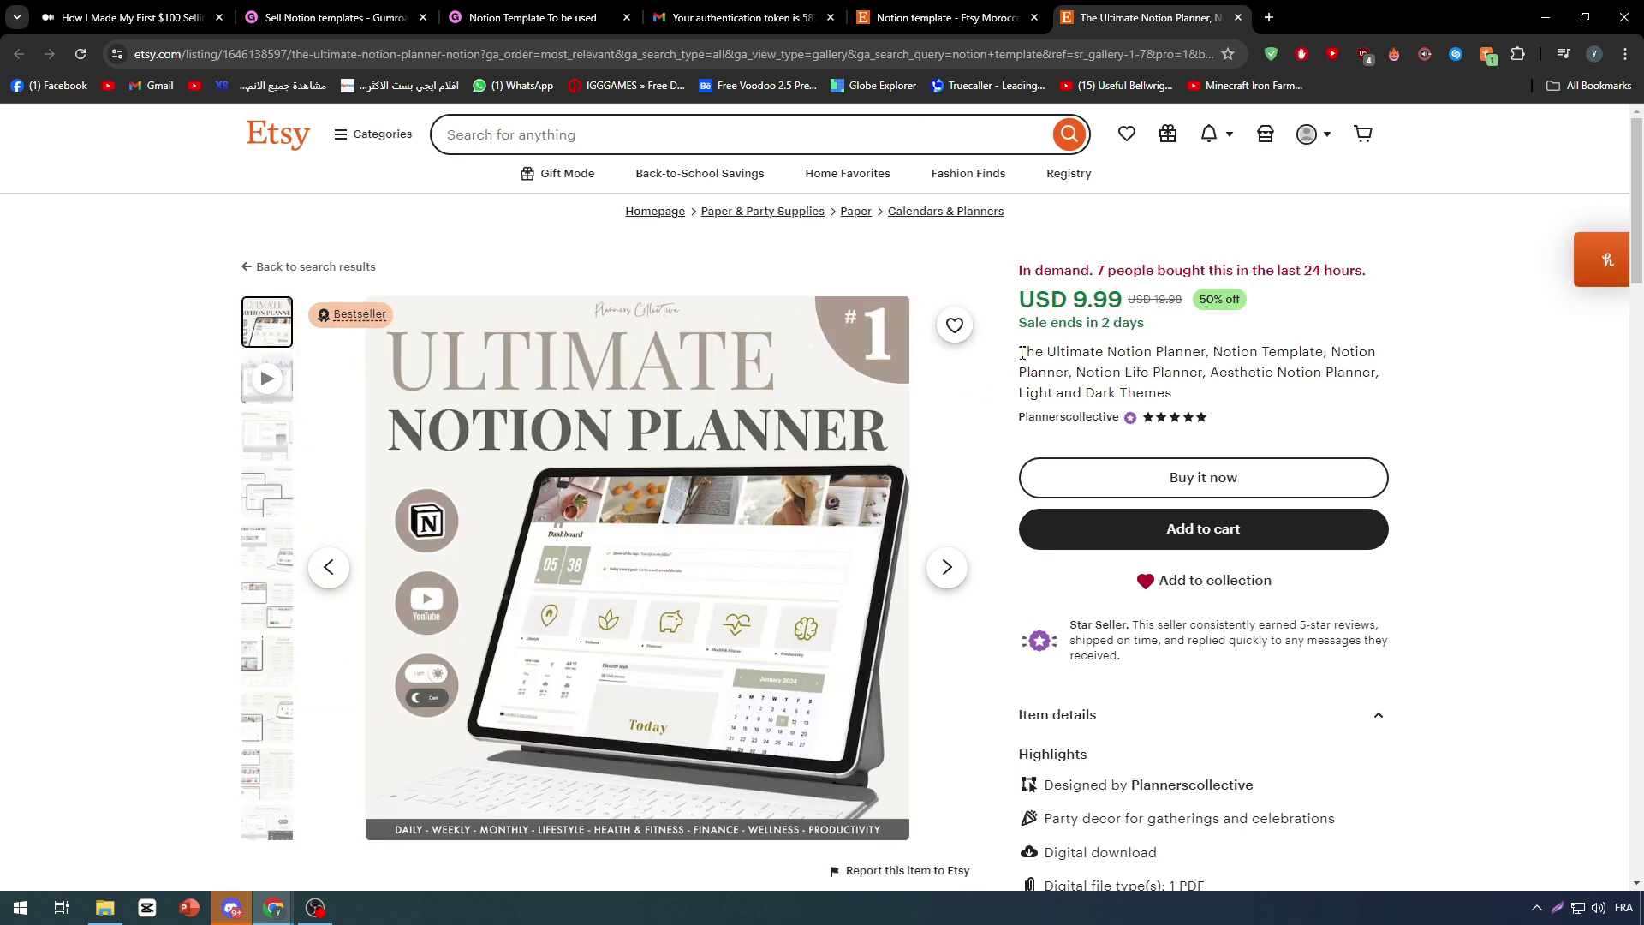
{"action": "triple_click", "coordinate": [1190, 397]}
{"action": "key", "text": "ctrl+c"}
{"action": "left_click", "coordinate": [941, 18]}
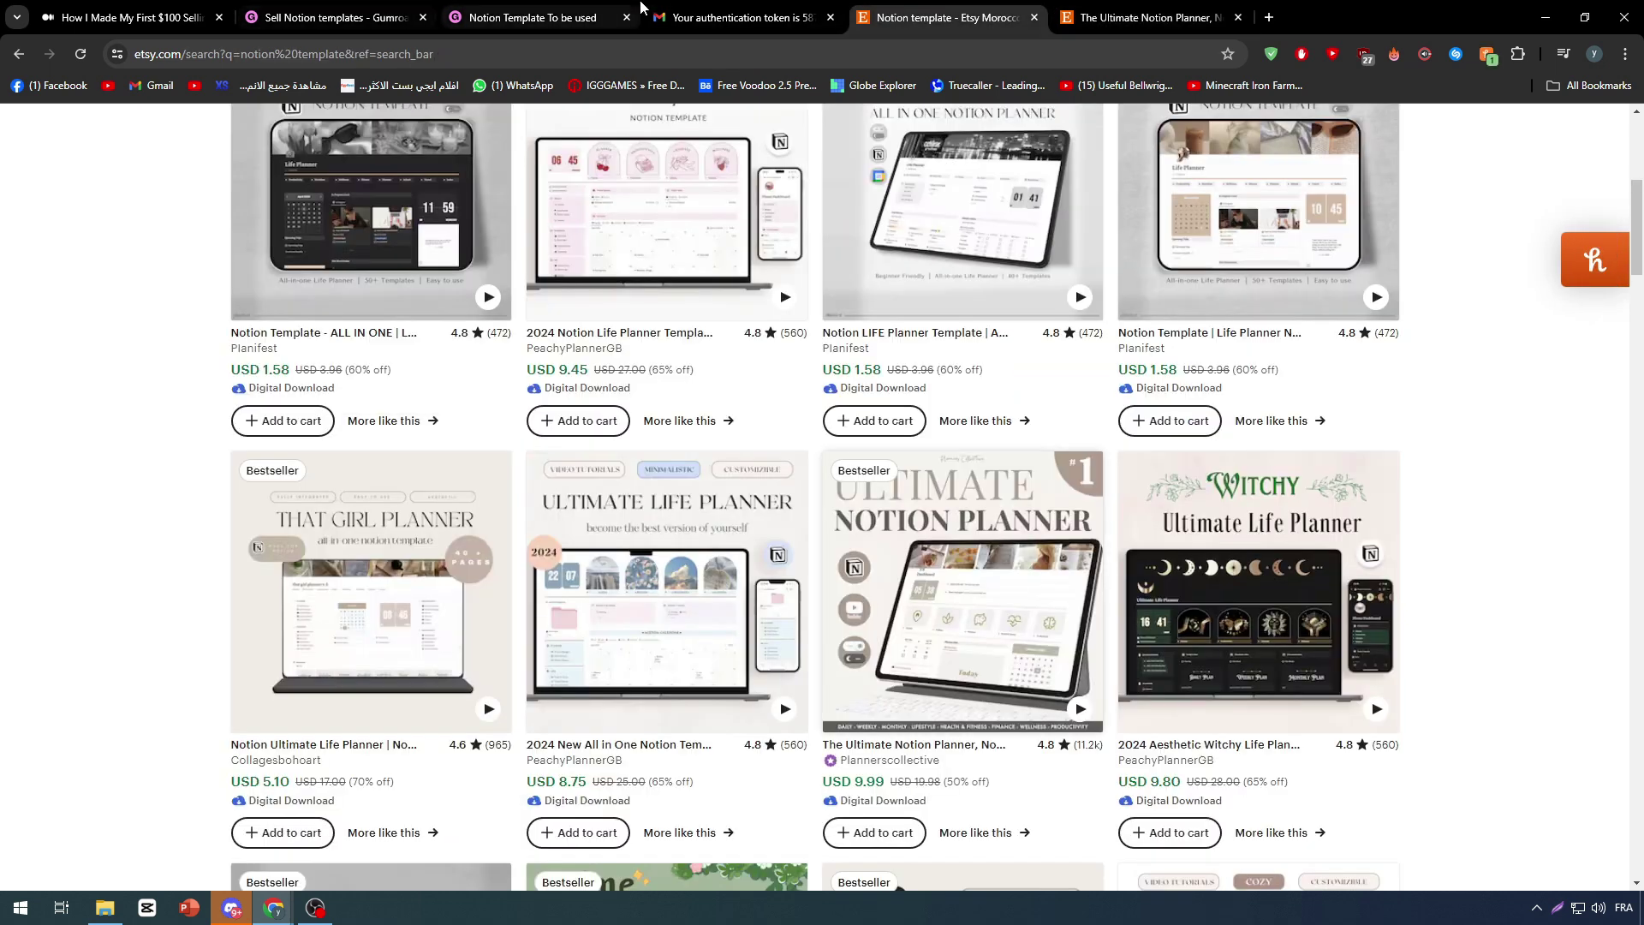
{"action": "left_click", "coordinate": [531, 17]}
{"action": "key", "text": "ctrl+v"}
{"action": "key", "text": "ctrl+a"}
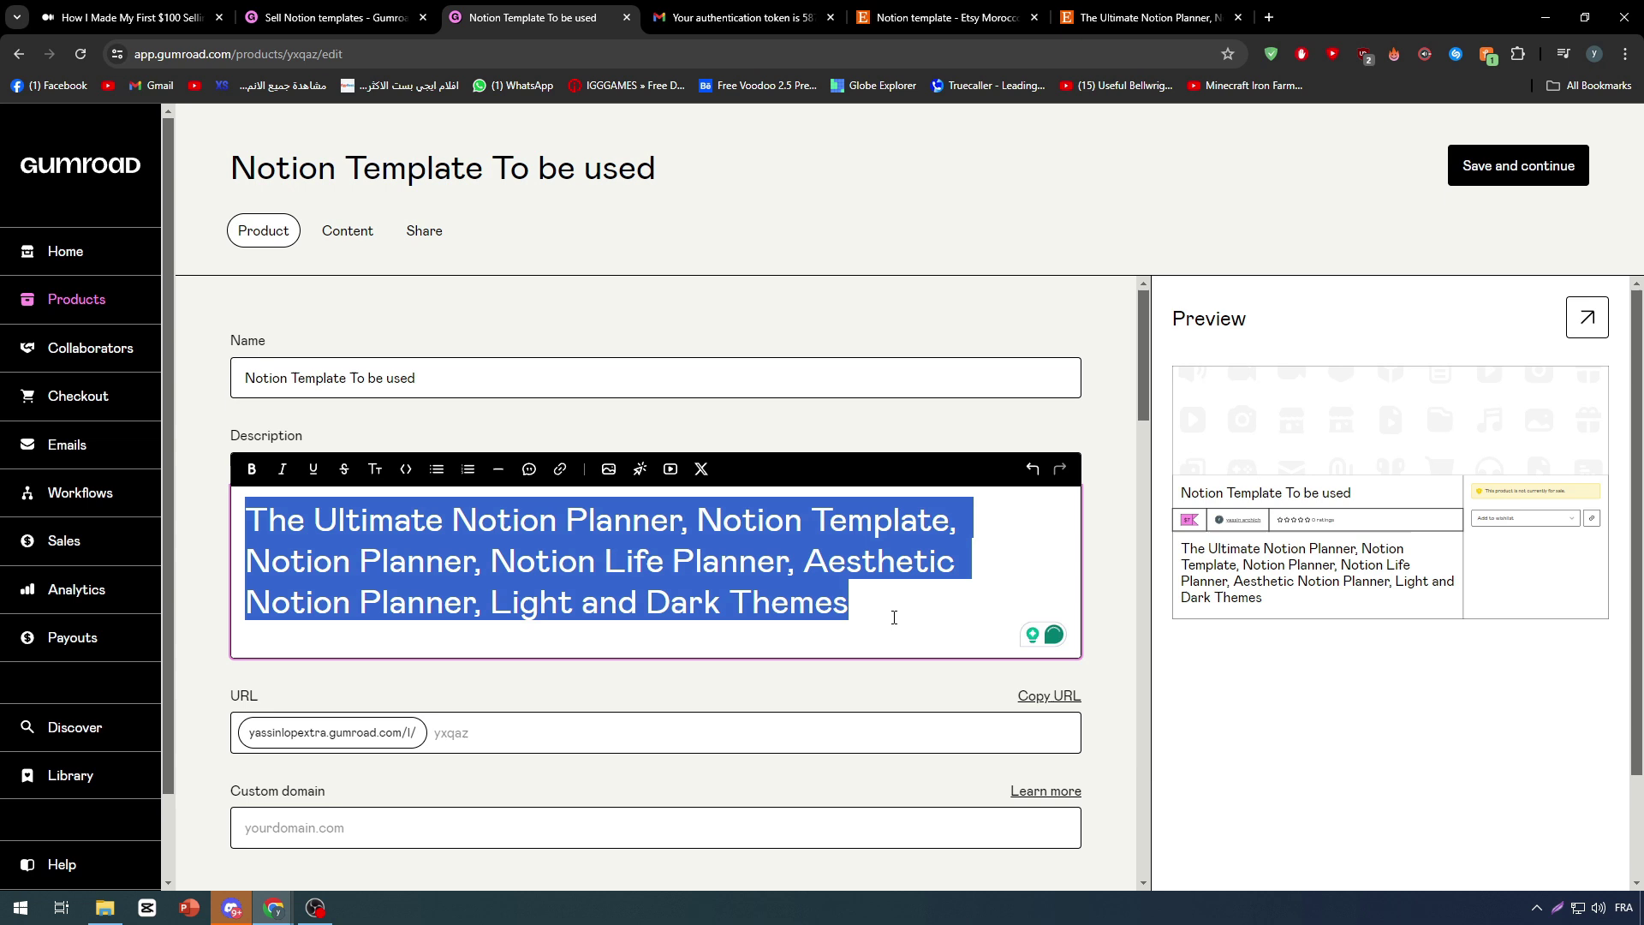
- Make the description bold, normal-size paragraph text instead of a heading
{"action": "left_click", "coordinate": [559, 469]}
{"action": "left_click", "coordinate": [559, 469]}
{"action": "left_click_drag", "start_coordinate": [847, 601], "coordinate": [627, 561]}
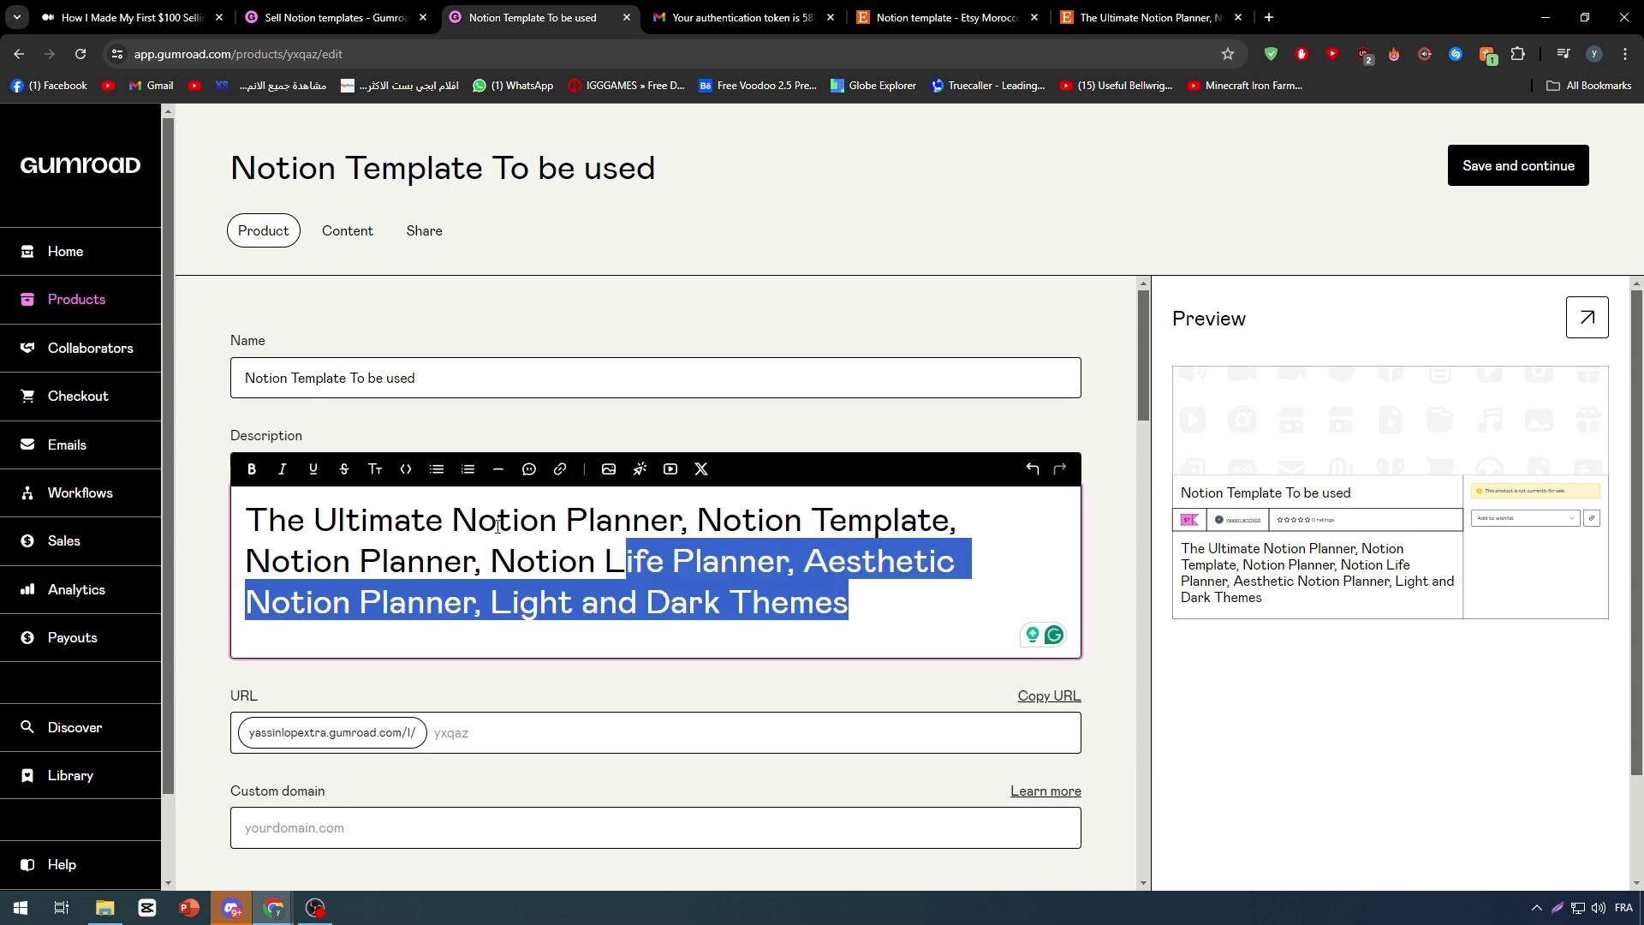
{"action": "key", "text": "ctrl+a"}
{"action": "key", "text": "ctrl+b"}
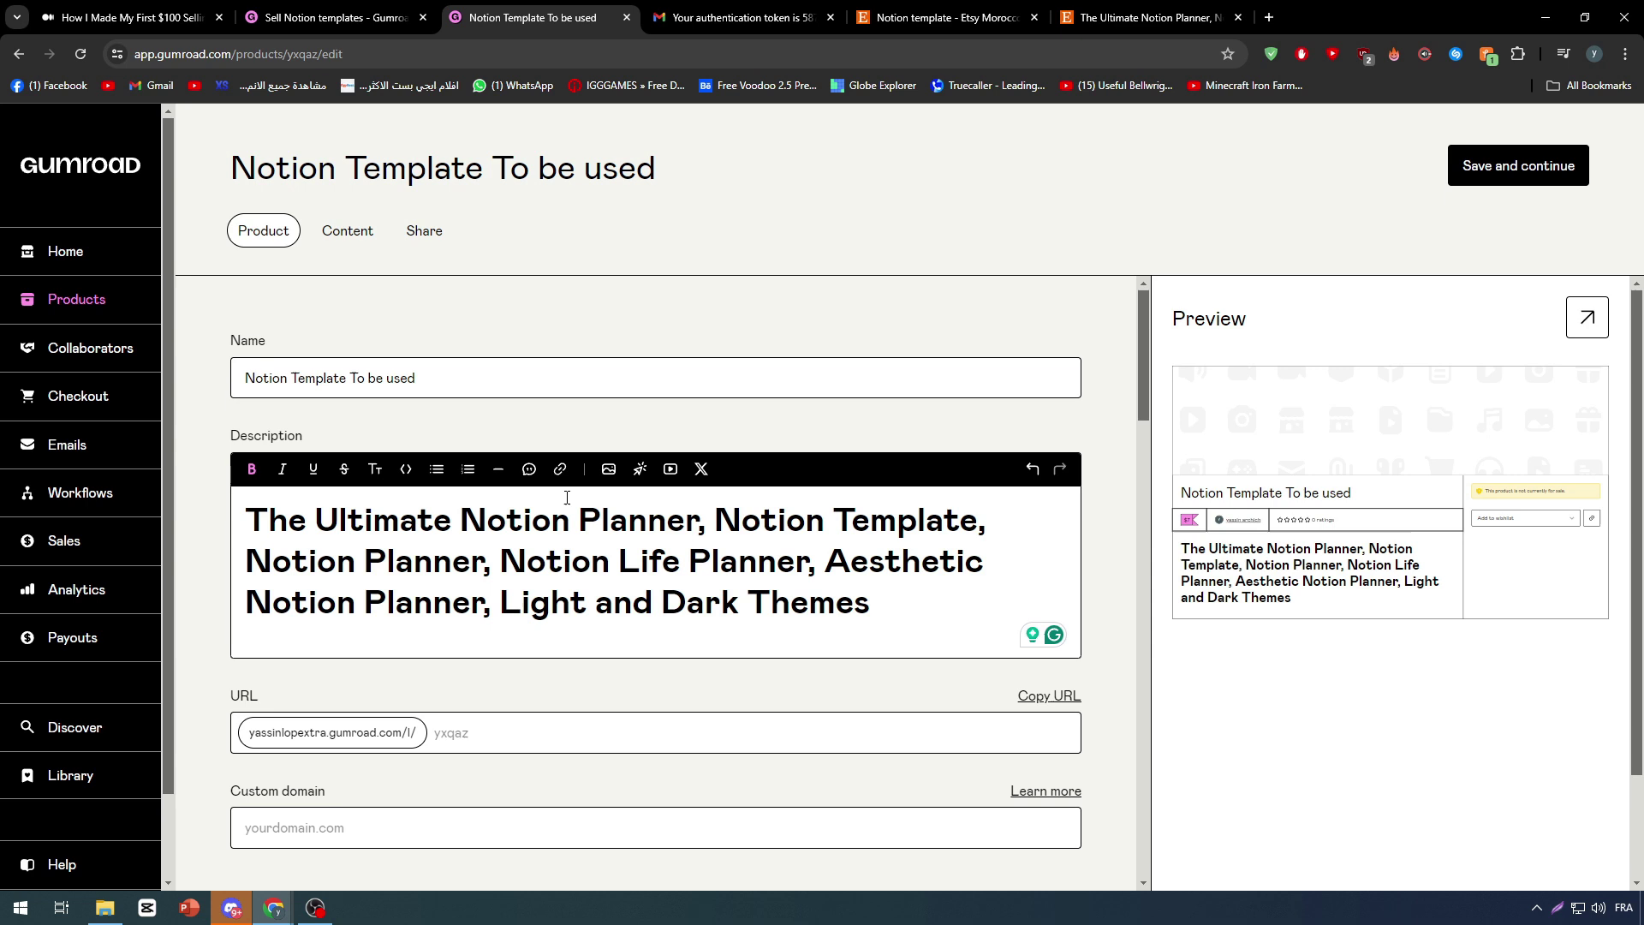
{"action": "left_click_drag", "start_coordinate": [871, 602], "coordinate": [197, 506]}
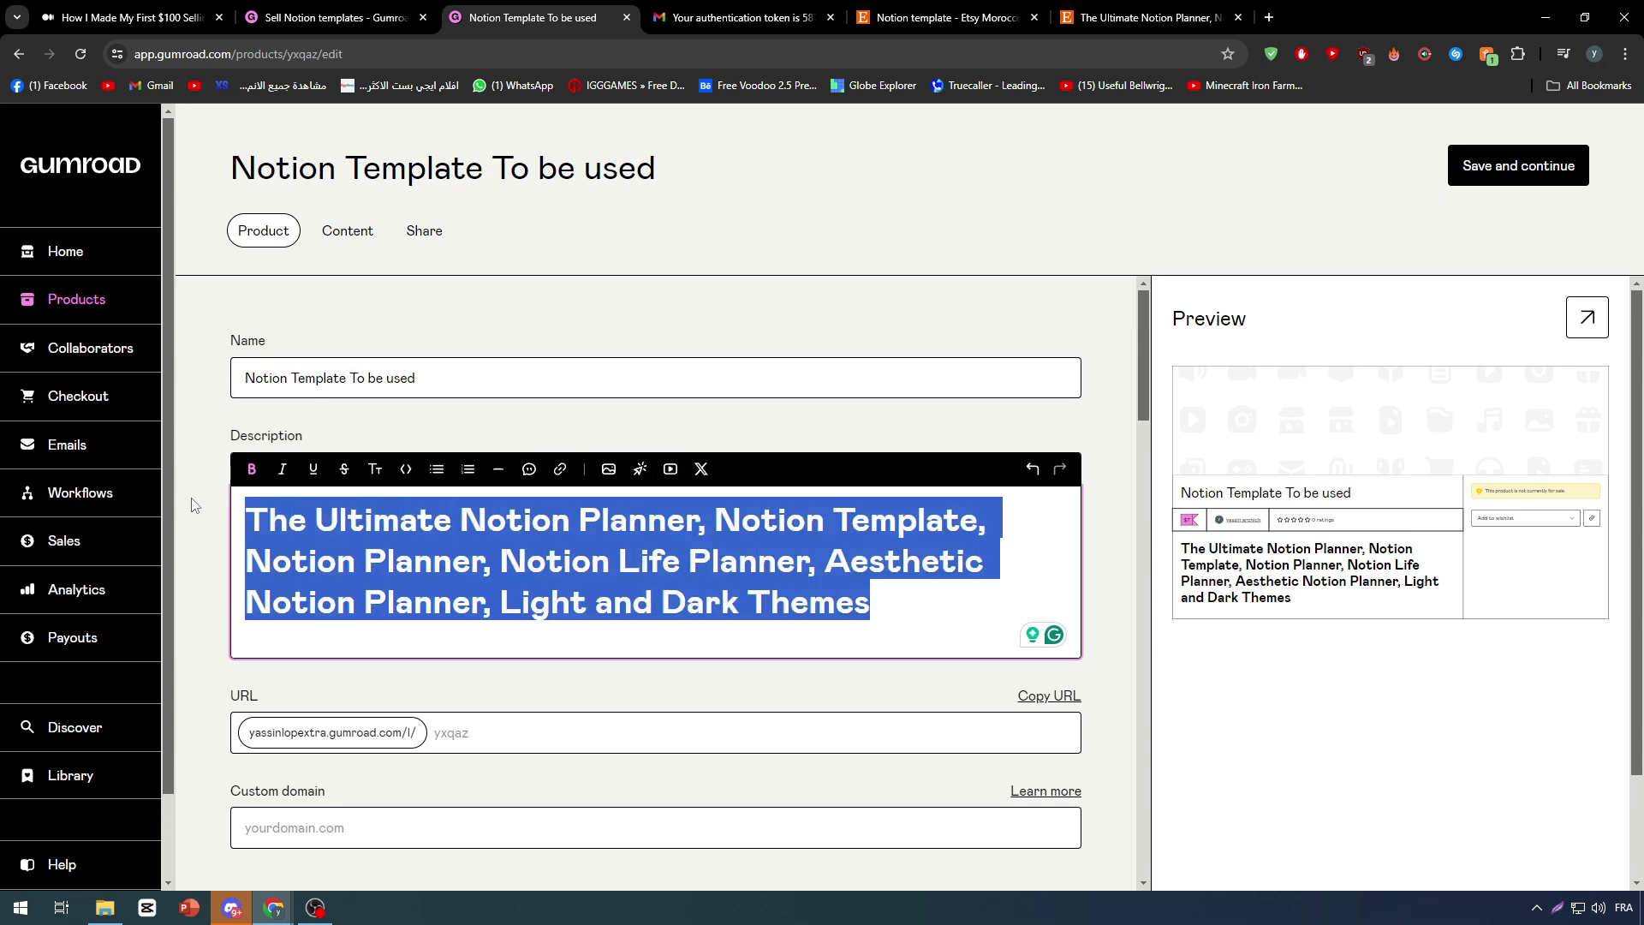
{"action": "left_click", "coordinate": [372, 469]}
{"action": "left_click", "coordinate": [390, 558]}
{"action": "left_click", "coordinate": [587, 609]}
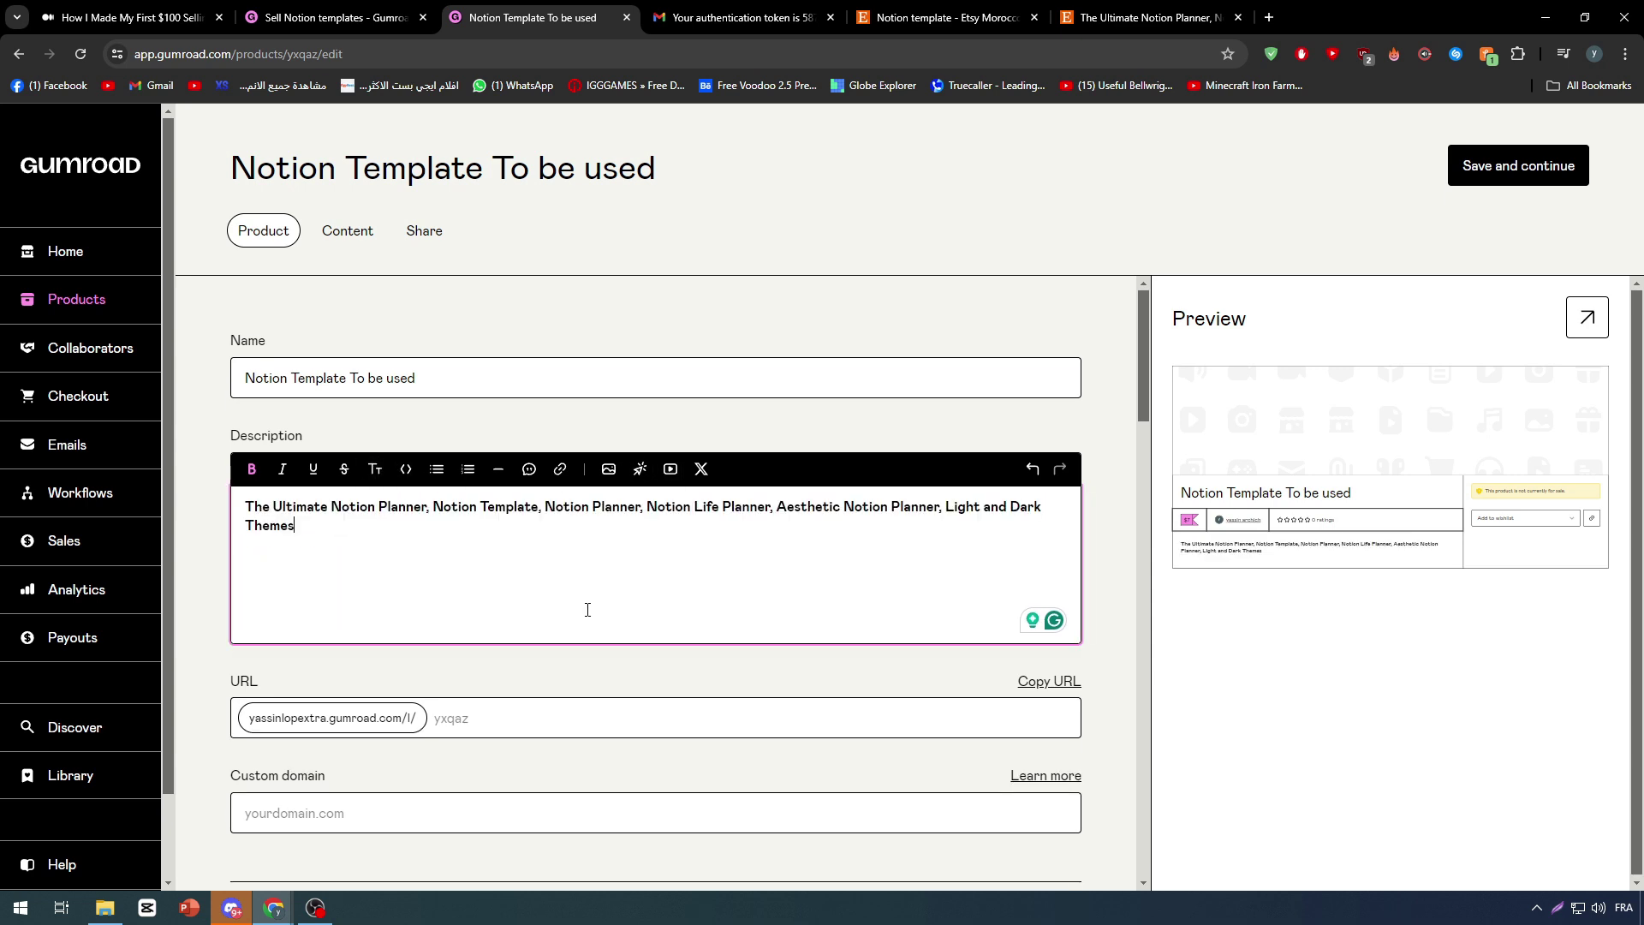
{"action": "key", "text": "ctrl+a"}
- Remove the stray space before the final period after 'Themes'
{"action": "left_click", "coordinate": [356, 532]}
{"action": "left_click", "coordinate": [351, 655]}
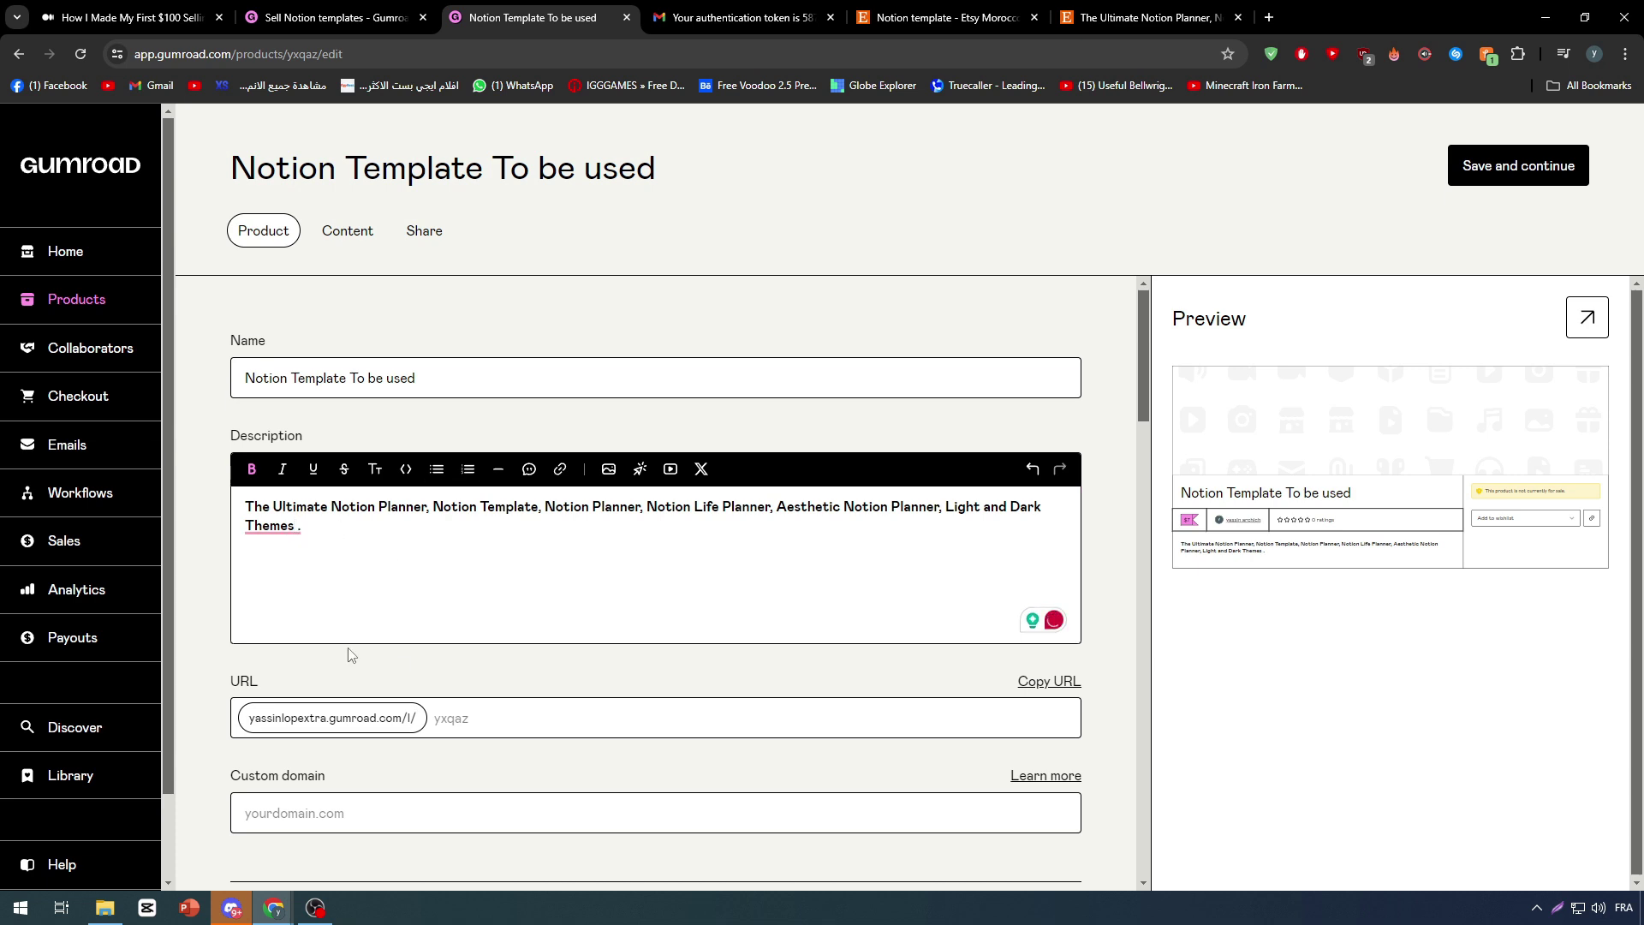
{"action": "left_click", "coordinate": [274, 534]}
{"action": "left_click", "coordinate": [279, 580]}
{"action": "scroll", "coordinate": [287, 679], "scroll_direction": "down", "scroll_amount": 1}
- Enter 'Notion-Template' as the product's URL slug, then look over Custom domain
{"action": "left_click", "coordinate": [450, 644]}
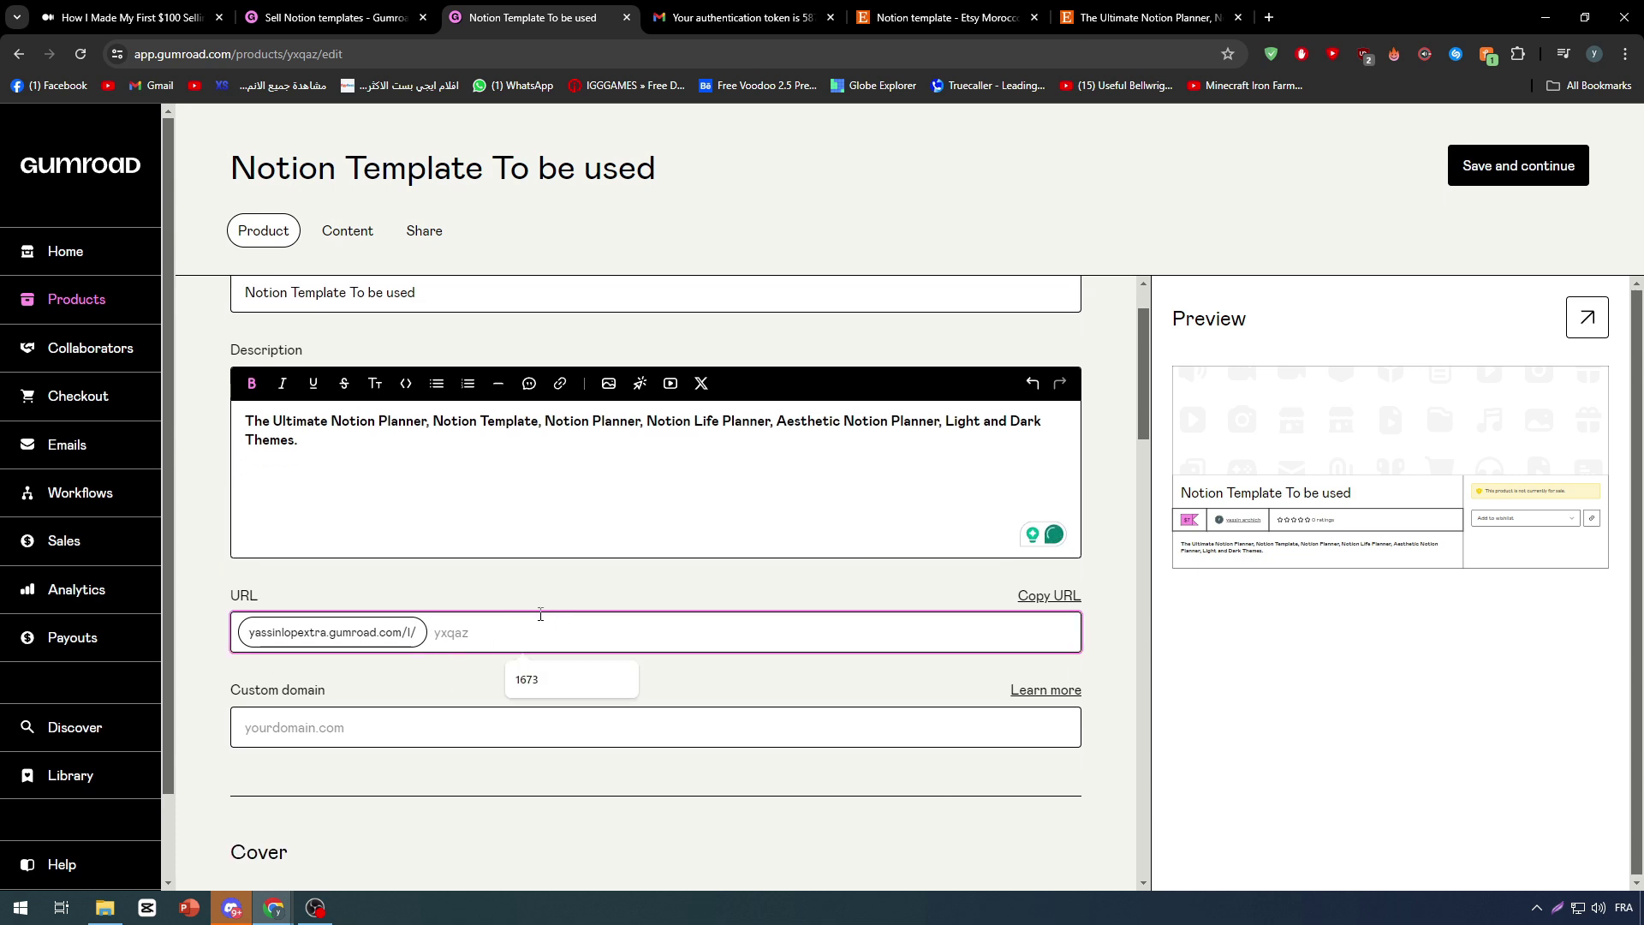
{"action": "type", "text": "B"}
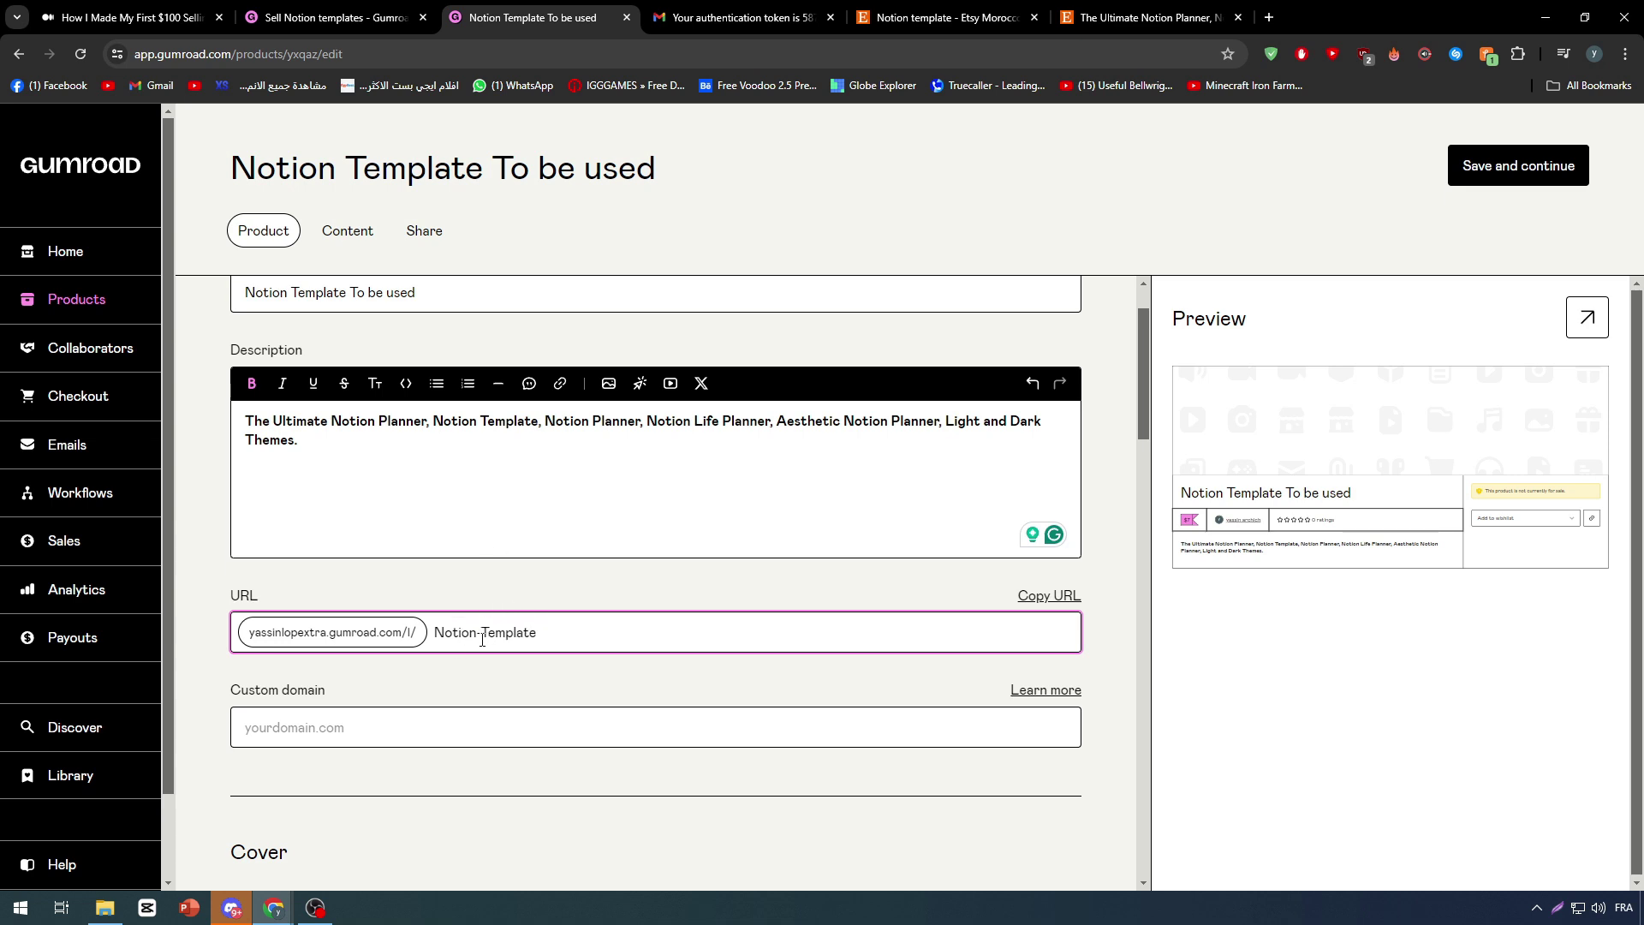
{"action": "left_click", "coordinate": [495, 599]}
{"action": "scroll", "coordinate": [495, 856], "scroll_direction": "down", "scroll_amount": 3}
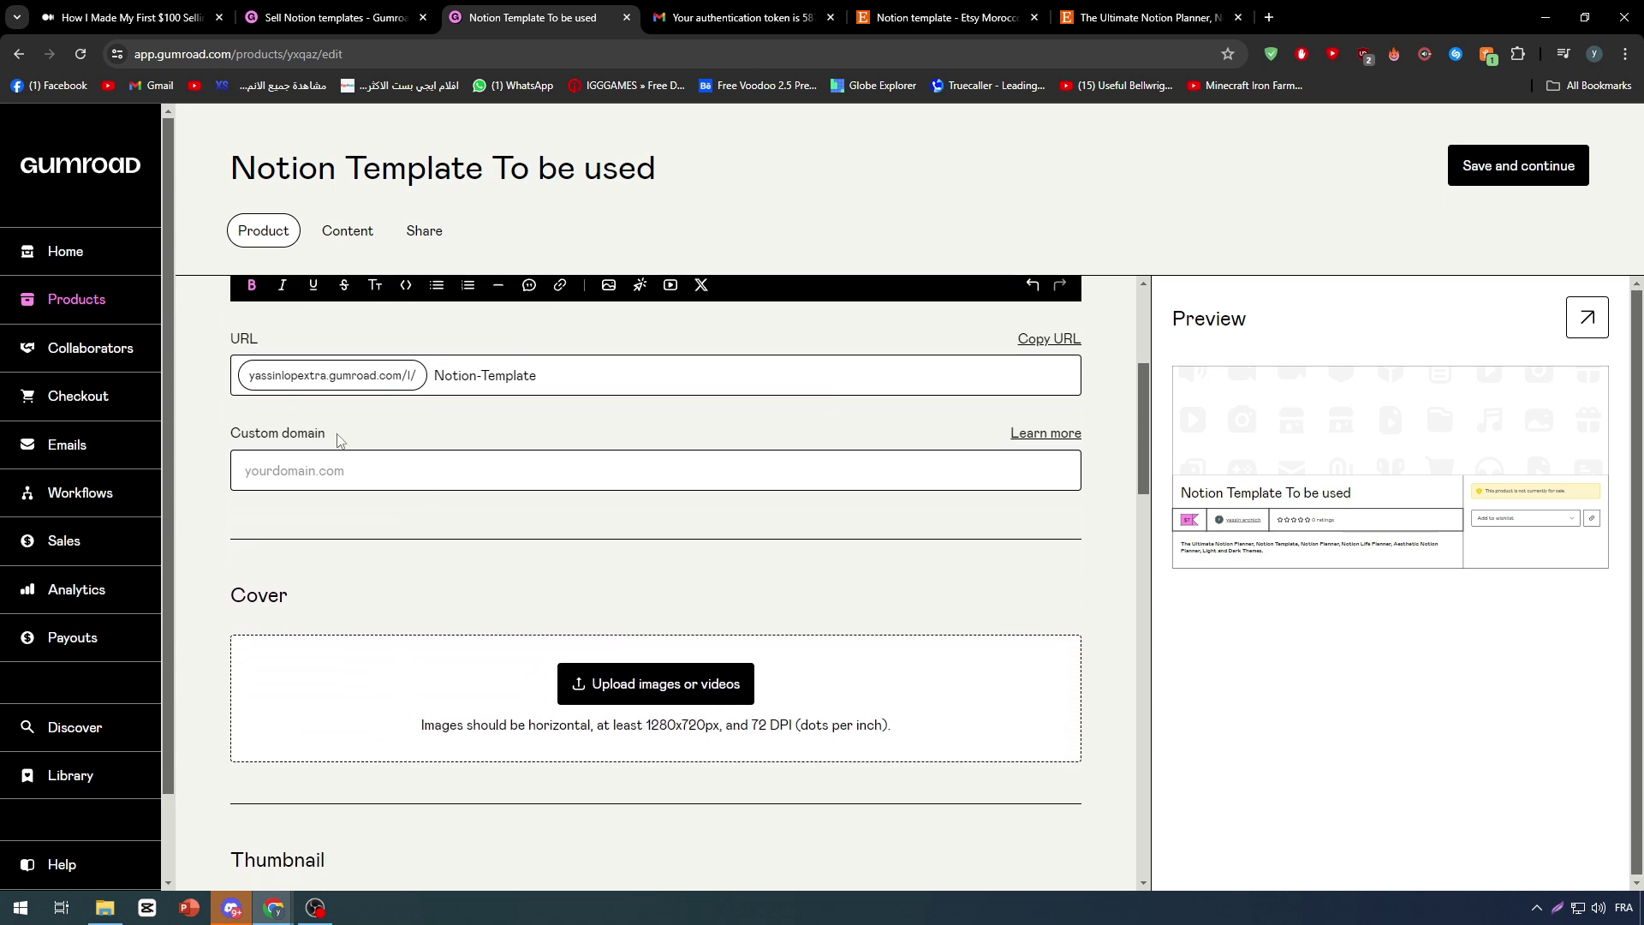
{"action": "left_click", "coordinate": [321, 457]}
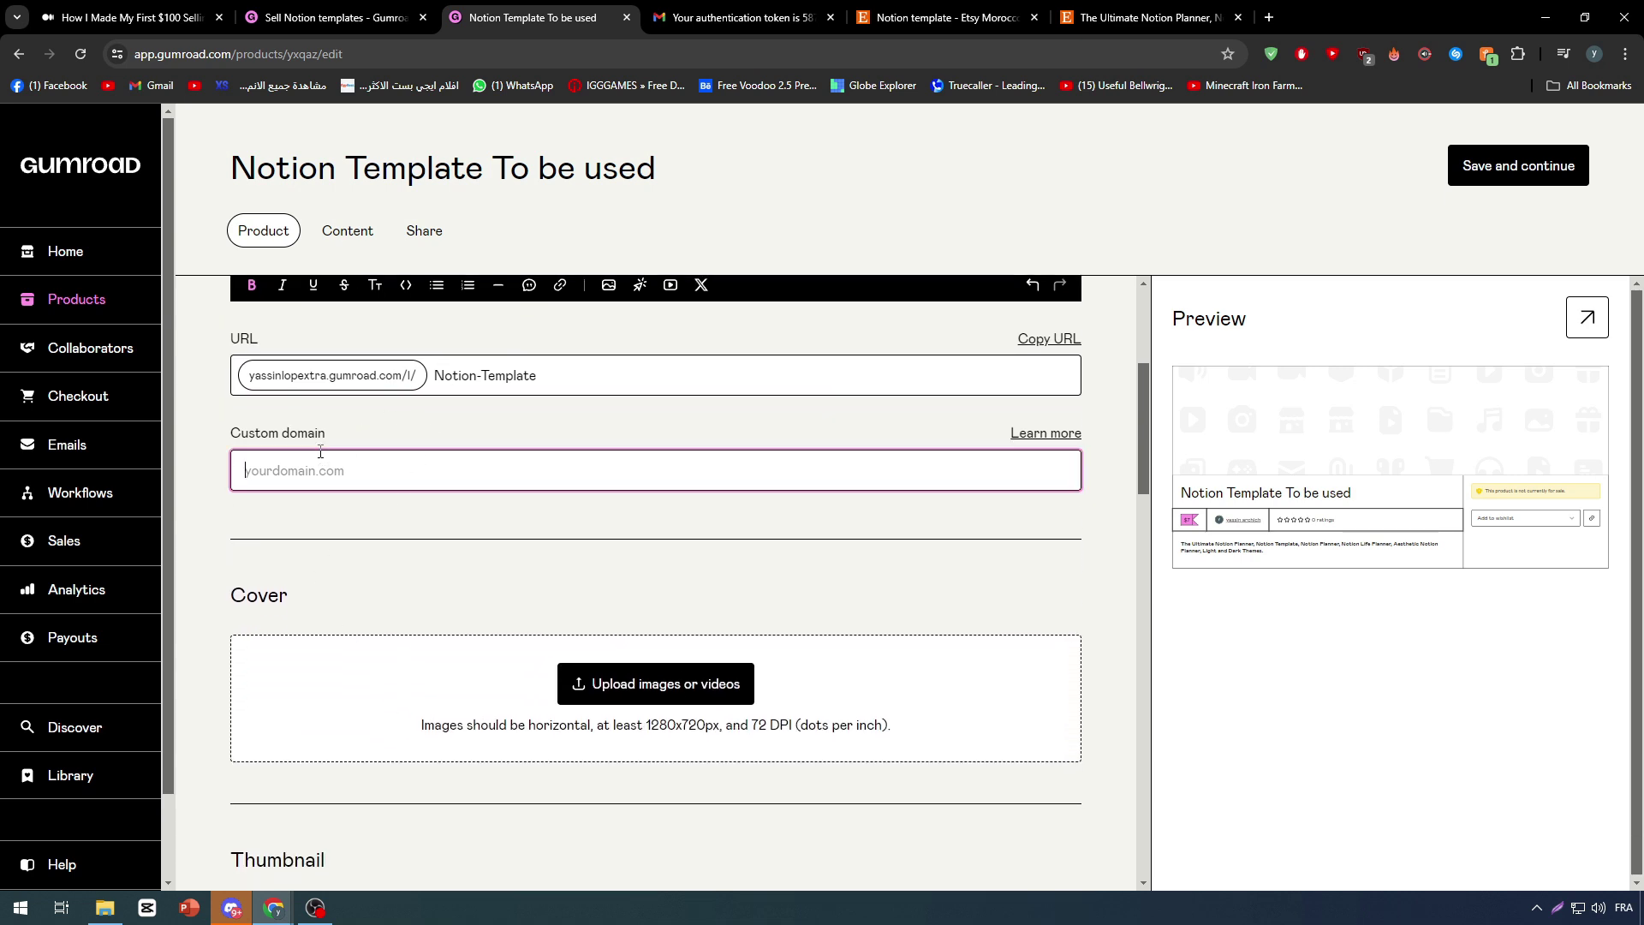
{"action": "scroll", "coordinate": [459, 679], "scroll_direction": "down", "scroll_amount": 2}
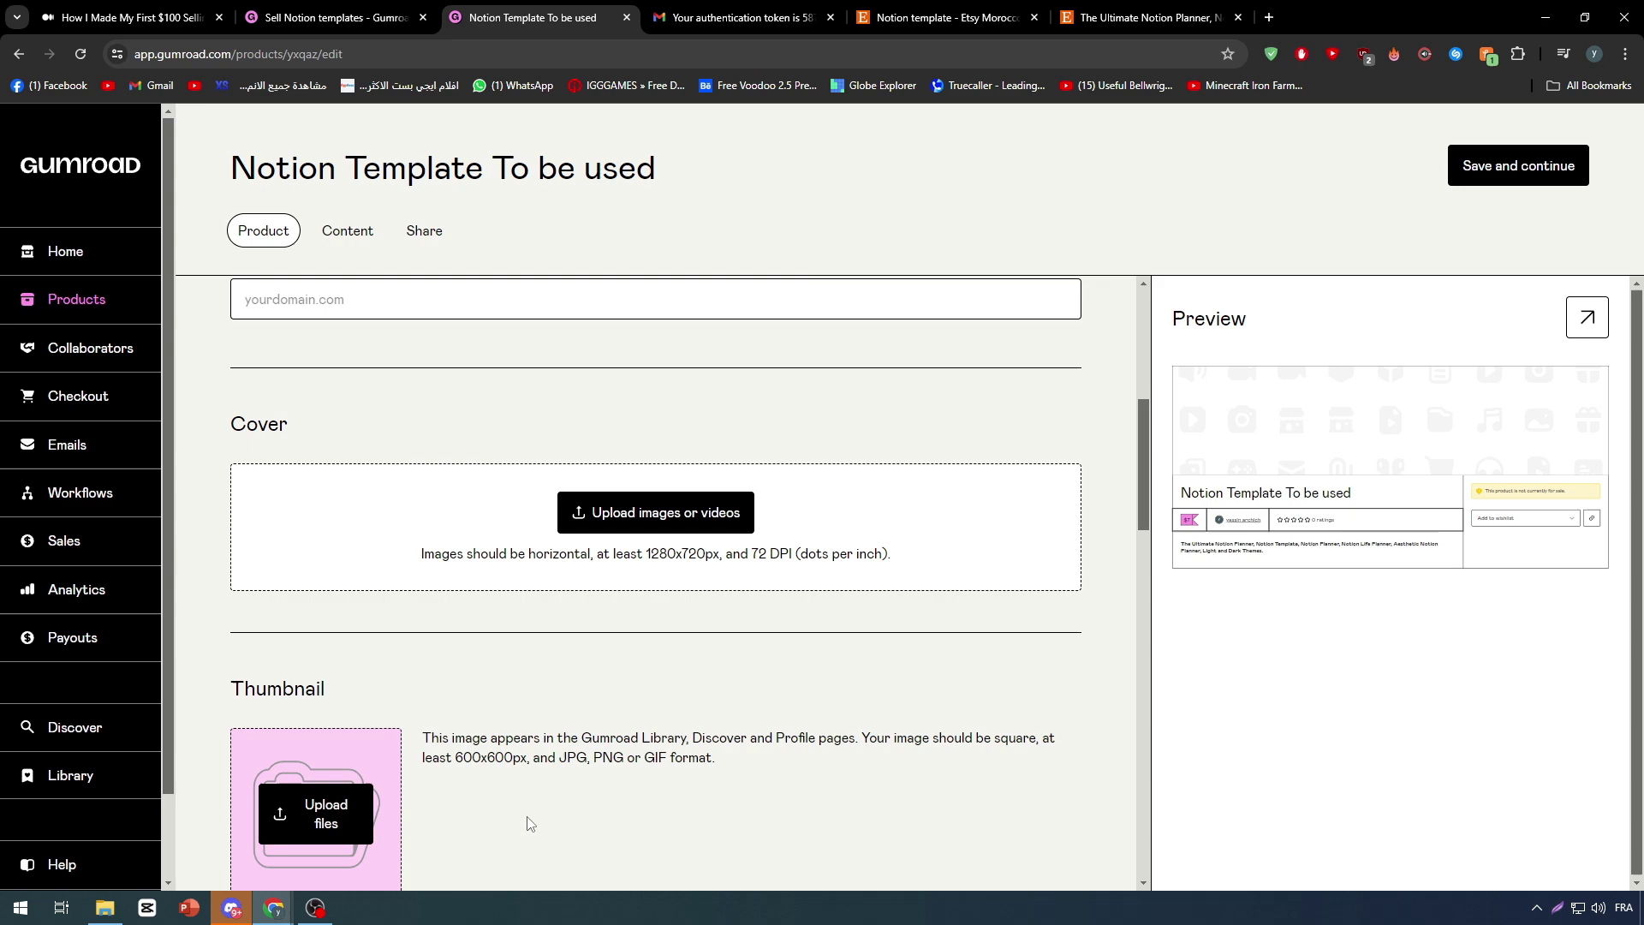
- Compare more Etsy Notion template listings and their prices
{"action": "left_click", "coordinate": [871, 8]}
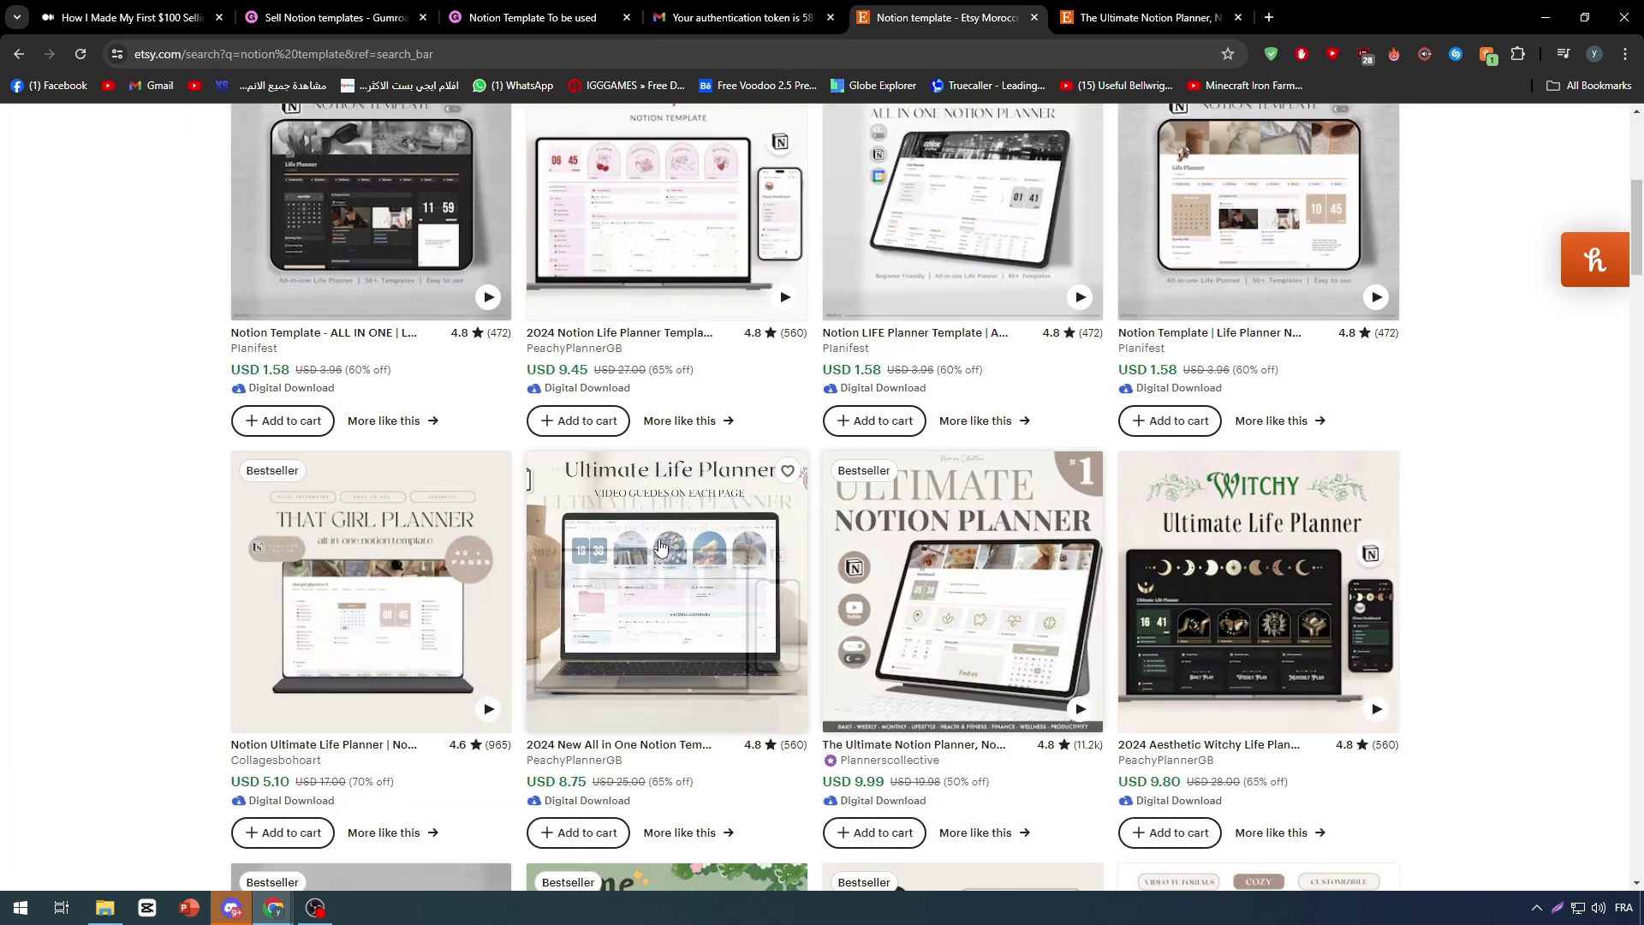
{"action": "scroll", "coordinate": [1194, 521], "scroll_direction": "down", "scroll_amount": 3}
{"action": "scroll", "coordinate": [1156, 509], "scroll_direction": "down", "scroll_amount": 5}
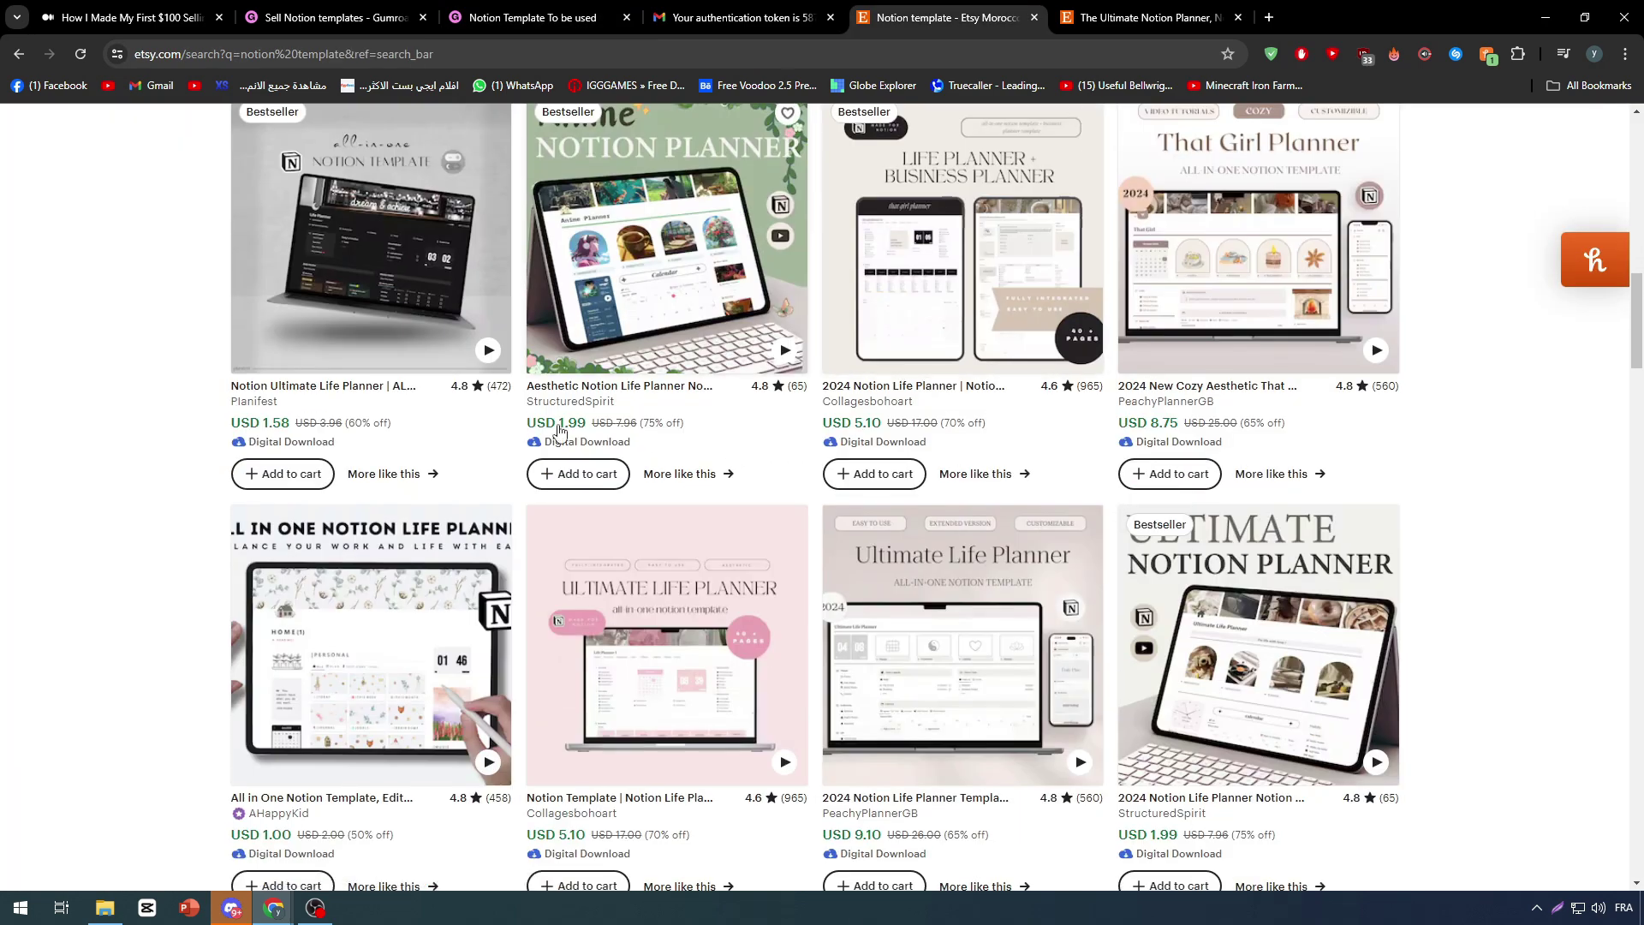
{"action": "scroll", "coordinate": [765, 485], "scroll_direction": "up", "scroll_amount": 3}
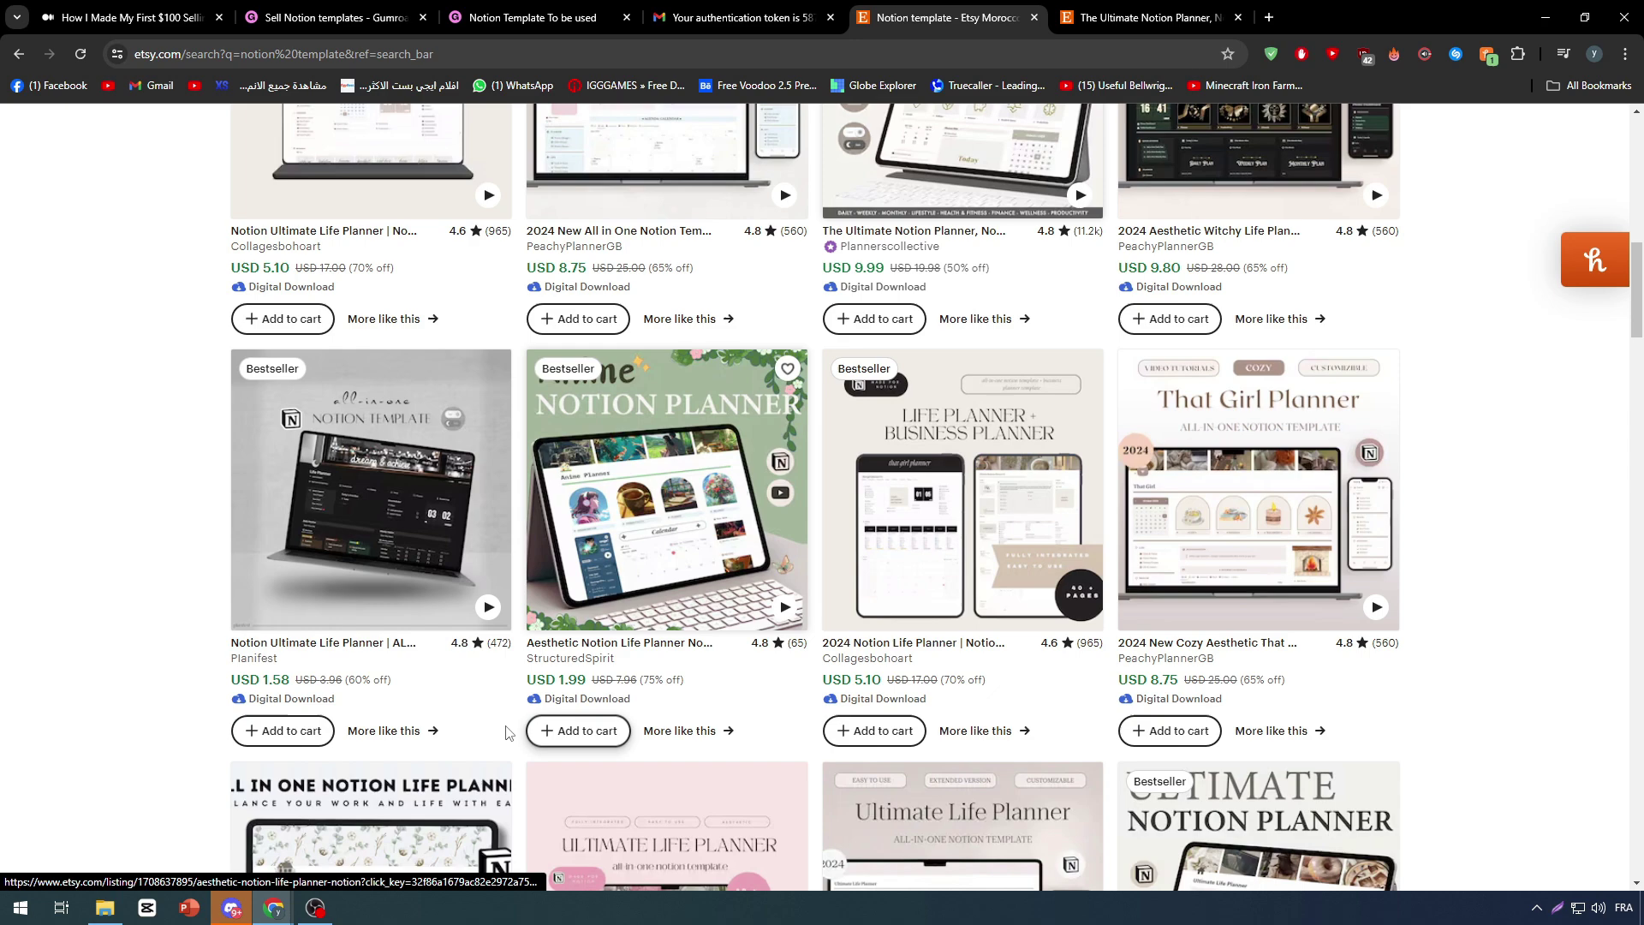
{"action": "scroll", "coordinate": [509, 723], "scroll_direction": "down", "scroll_amount": 4}
{"action": "scroll", "coordinate": [676, 712], "scroll_direction": "up", "scroll_amount": 5}
- Glance at the Gumroad and Medium tabs, then open a new blank tab
{"action": "left_click", "coordinate": [469, 19]}
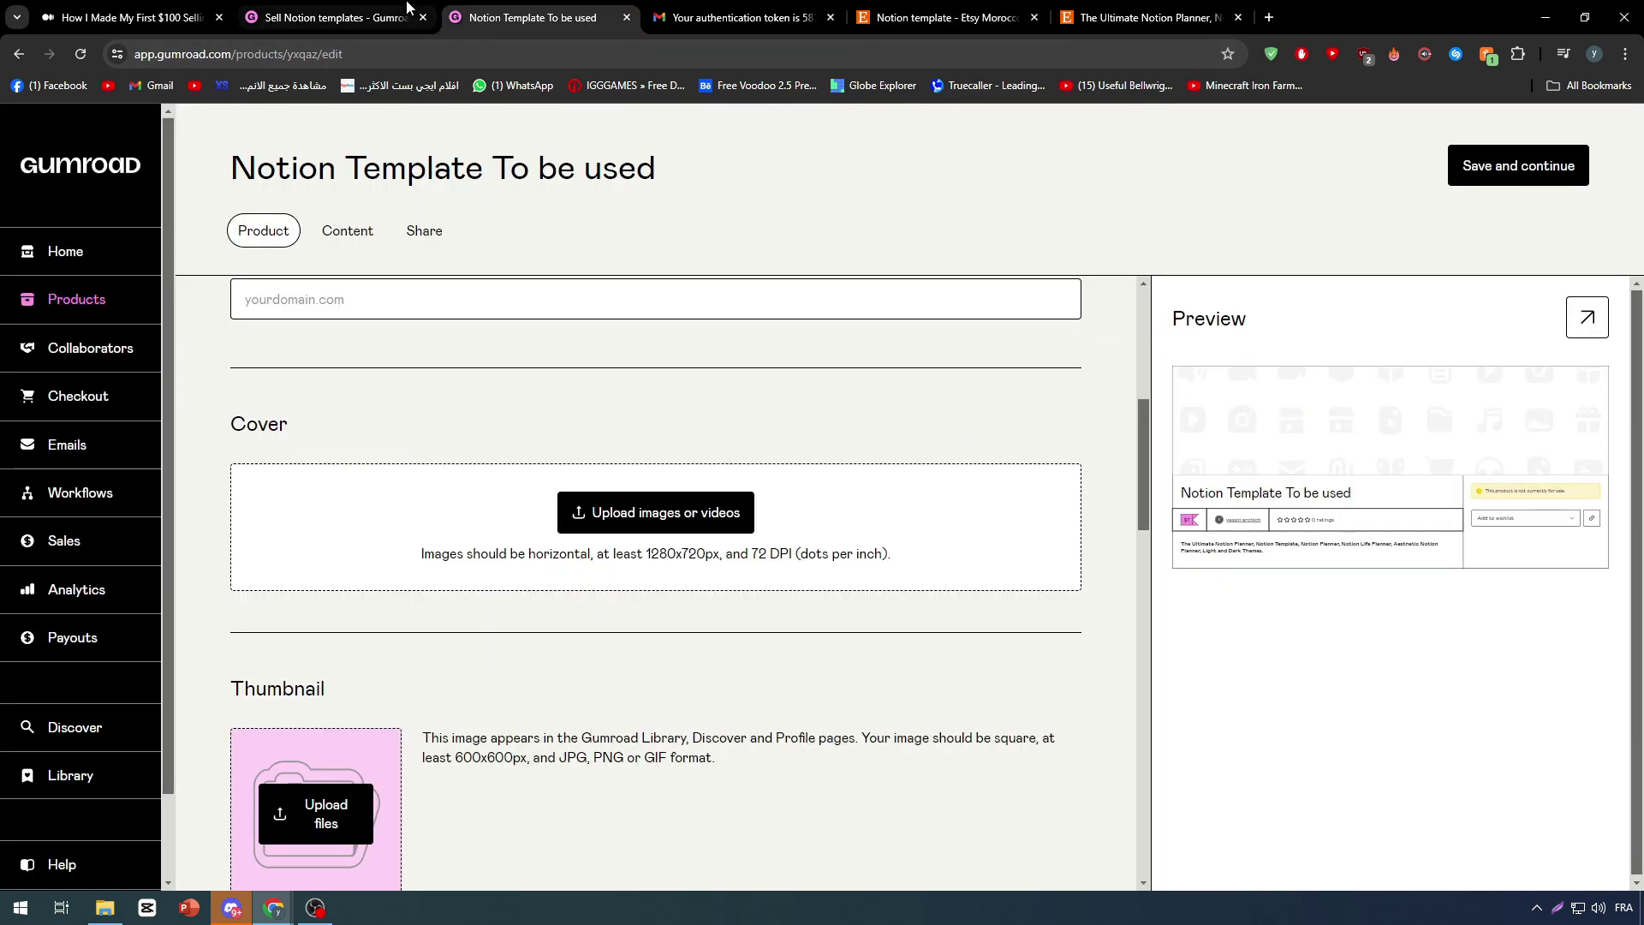
{"action": "left_click", "coordinate": [129, 17]}
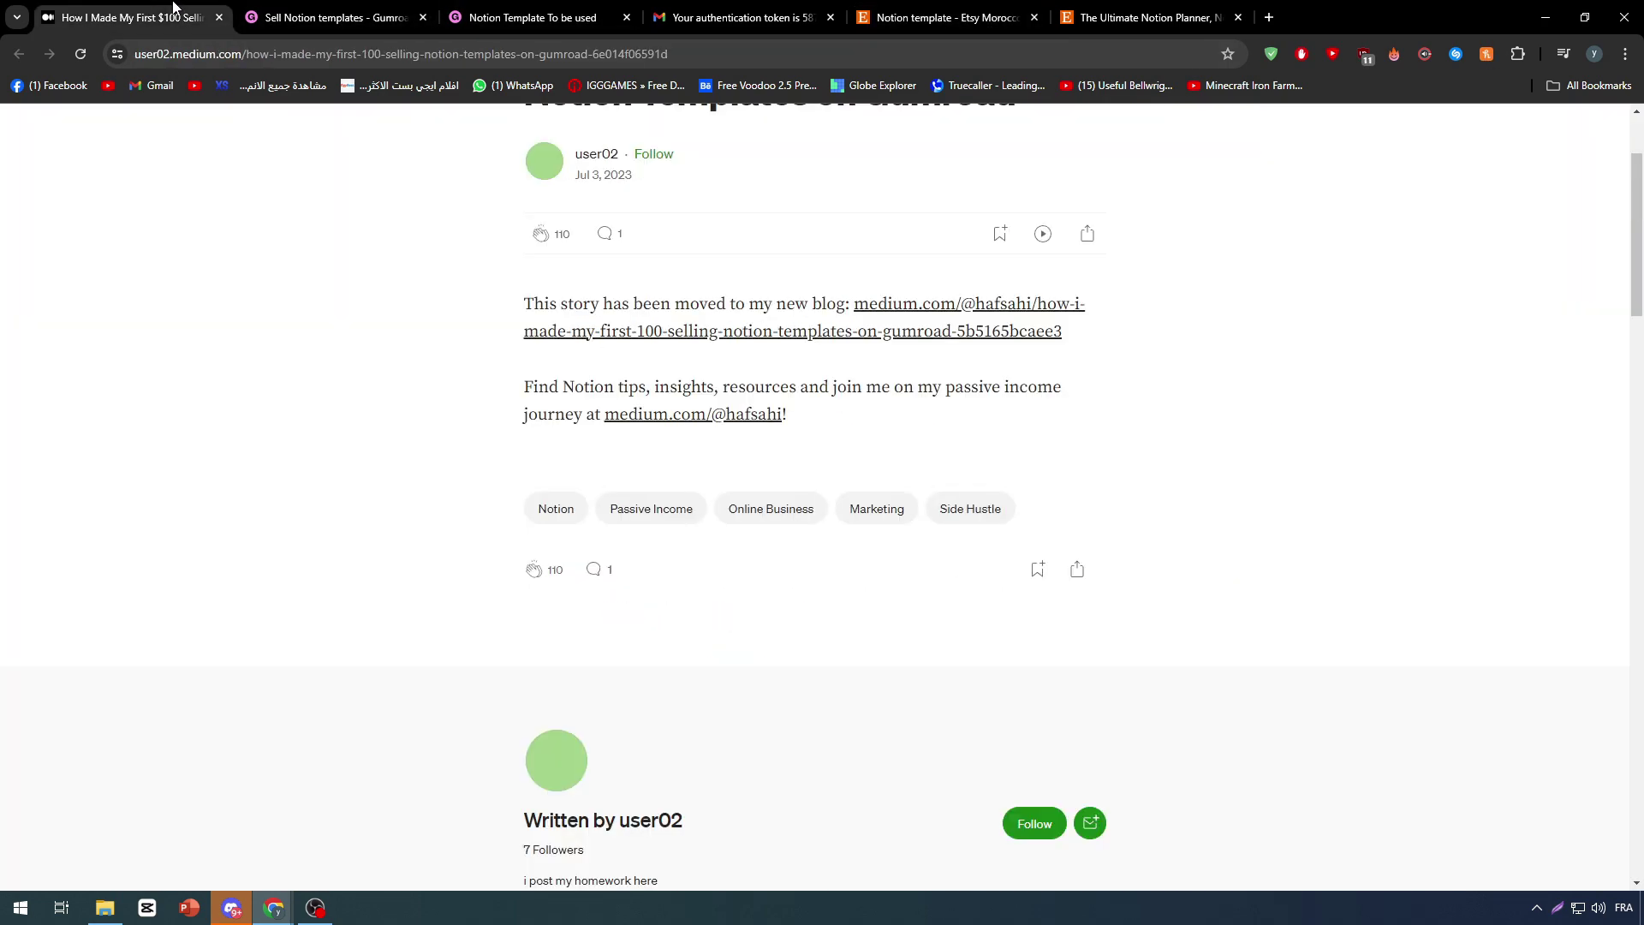
{"action": "left_click", "coordinate": [1267, 18]}
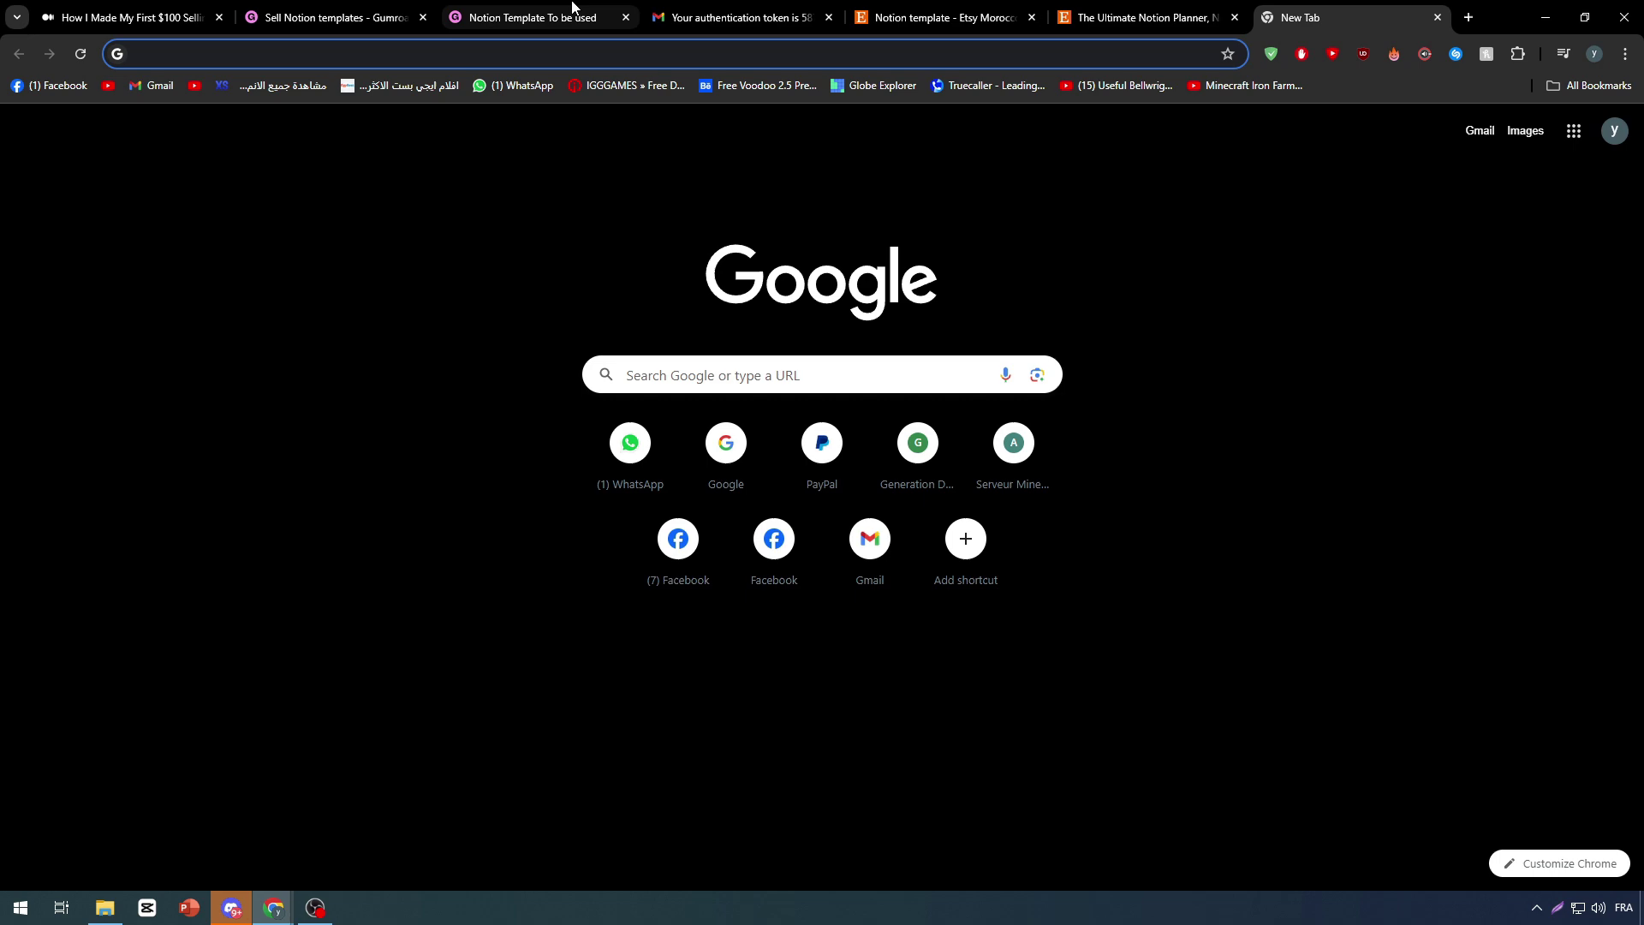
- Search the web for Notion and open the Notion website
{"action": "type", "text": "not"}
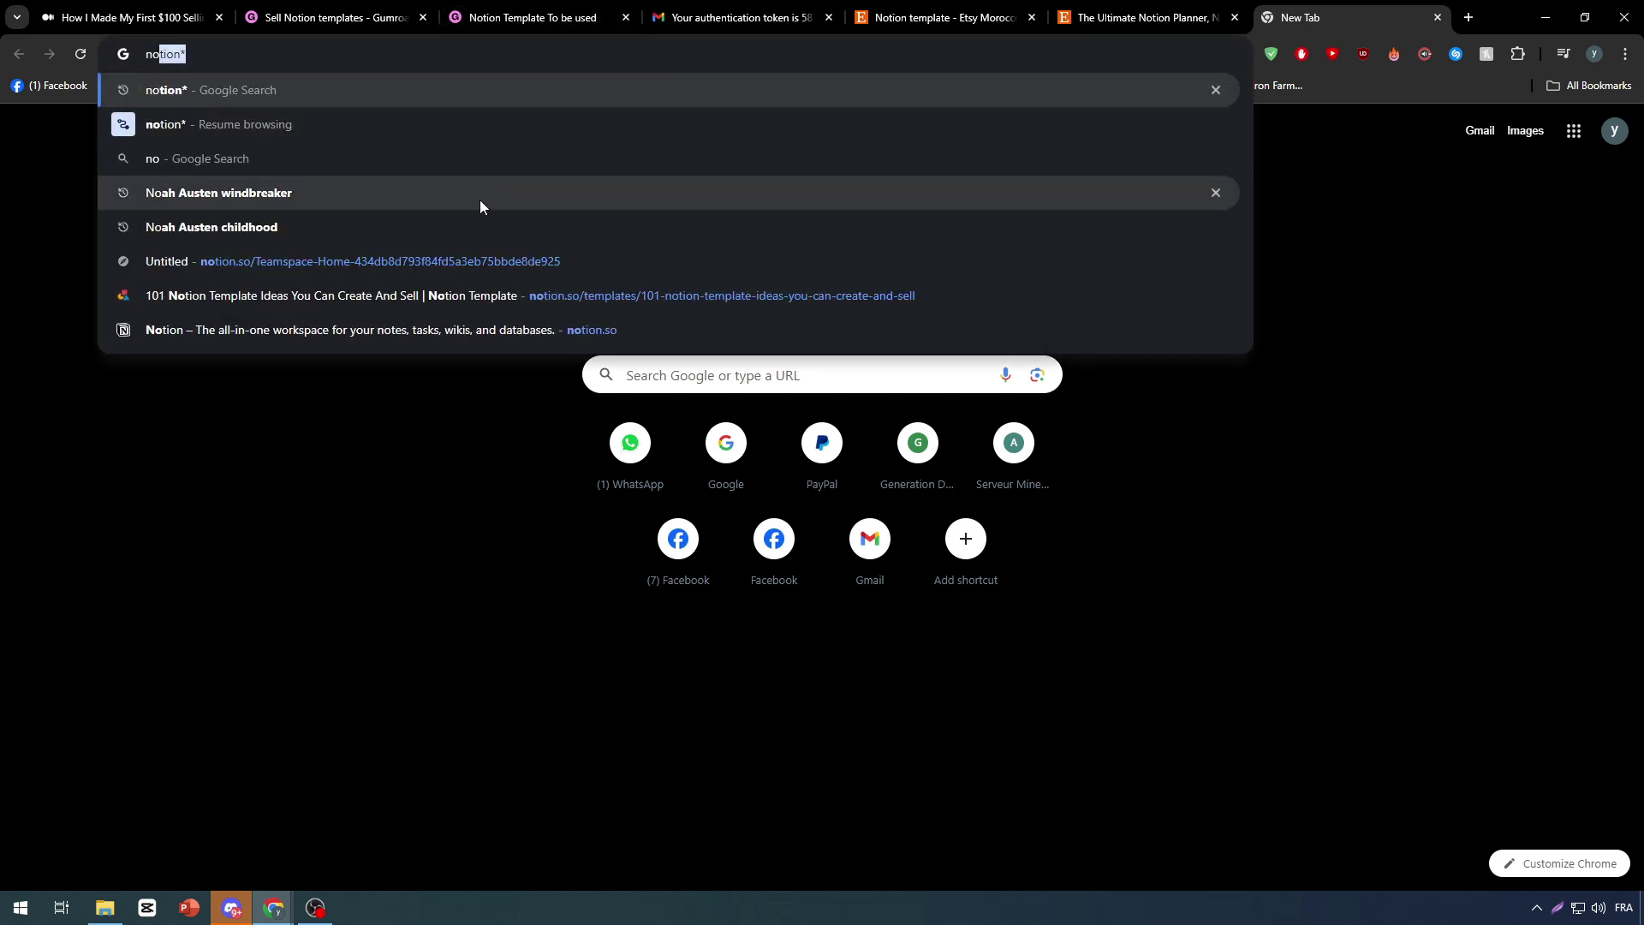
{"action": "key", "text": "Return"}
{"action": "left_click", "coordinate": [395, 342]}
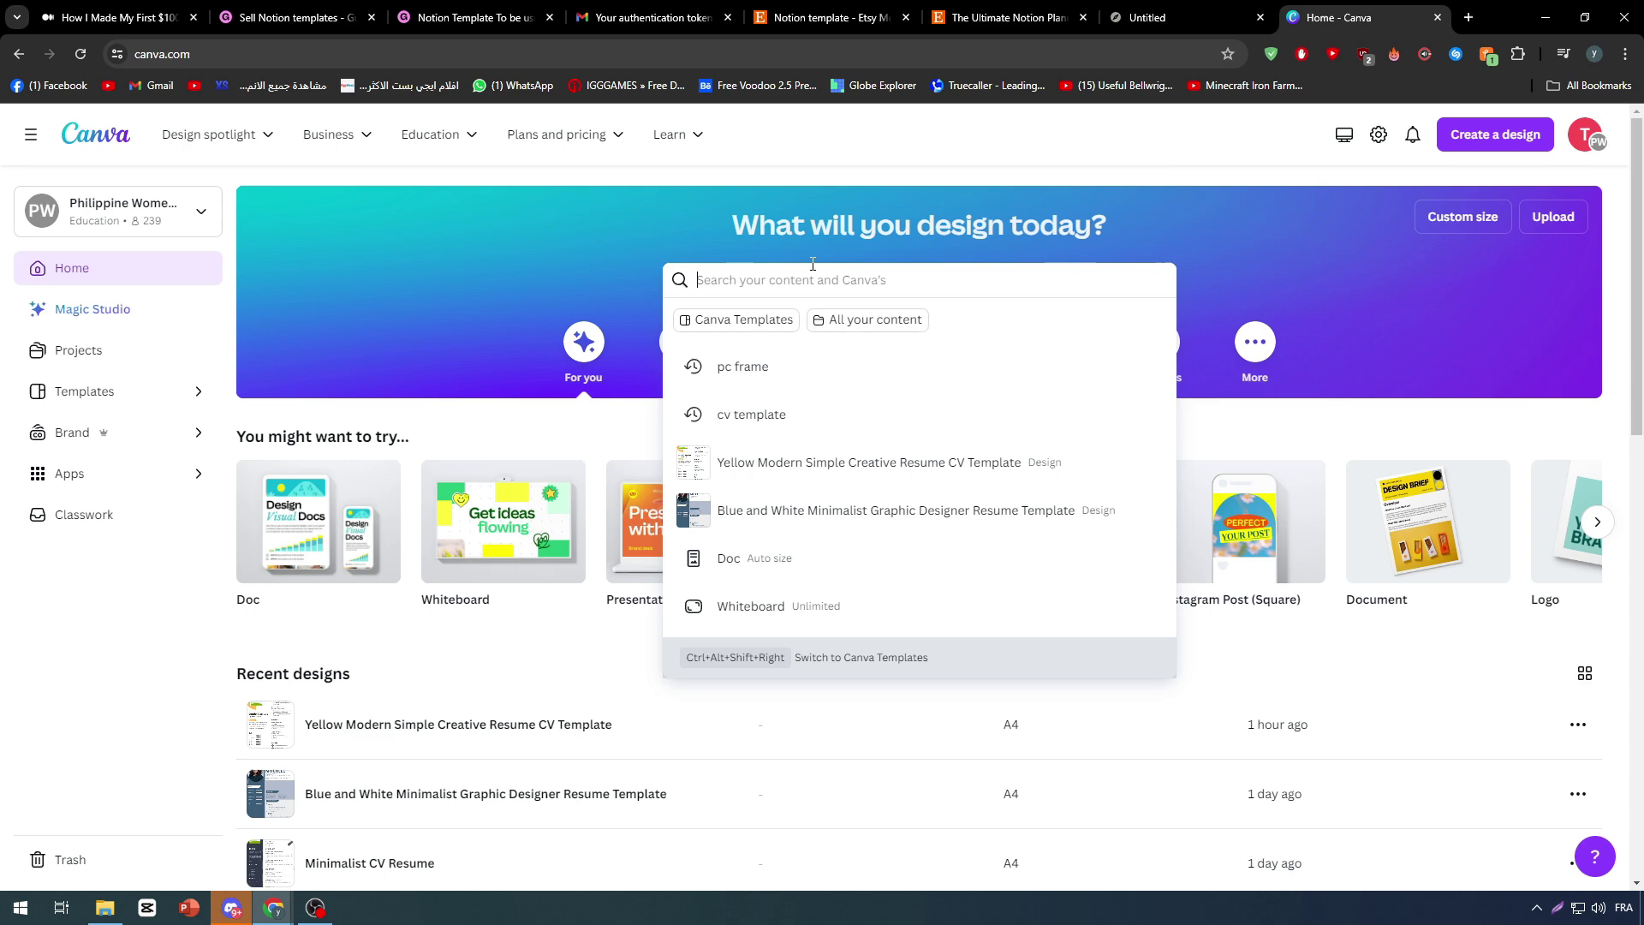
- Search Canva templates for 'frame post instagram' and browse the results
{"action": "type", "text": "frame po"}
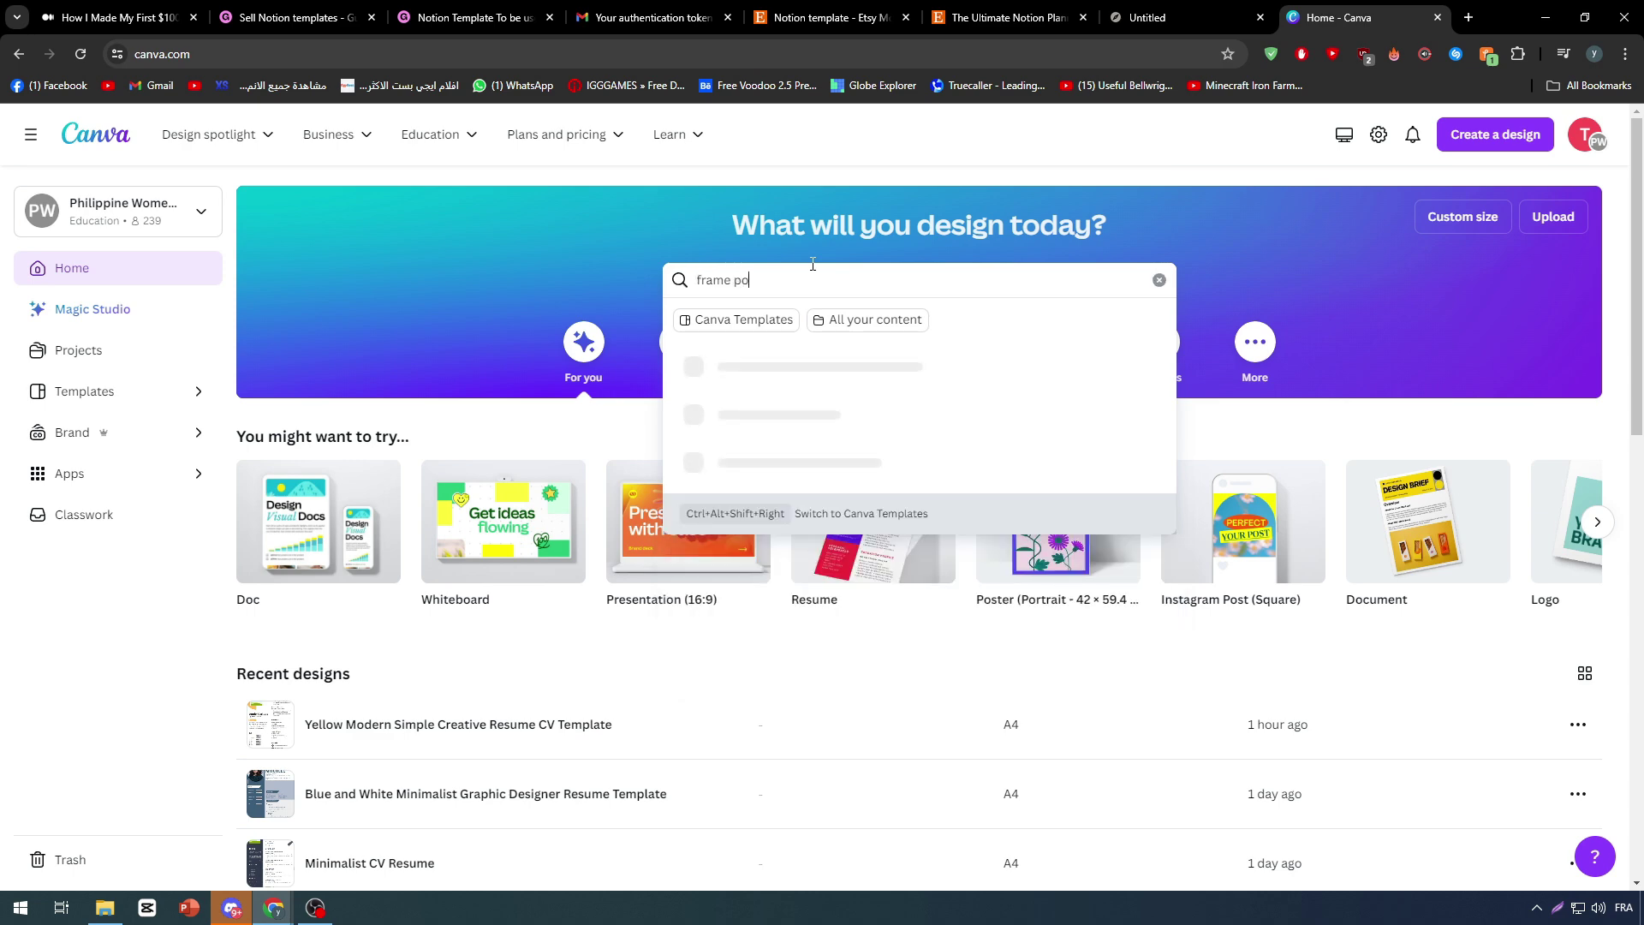
{"action": "type", "text": "st"}
{"action": "key", "text": "Return"}
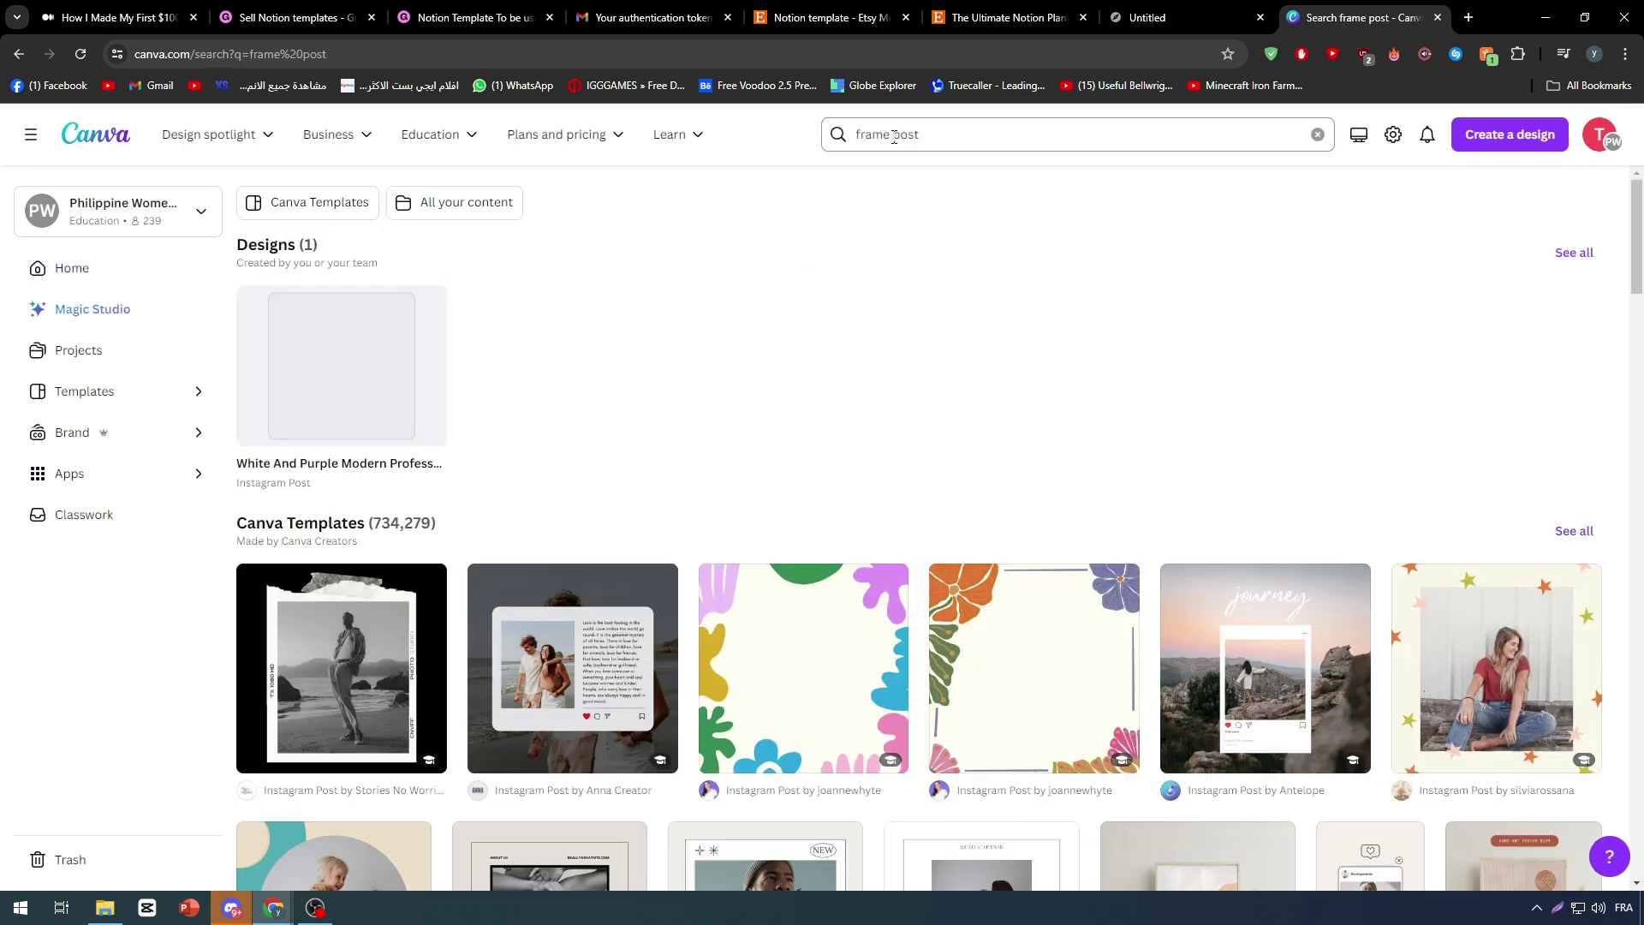
{"action": "left_click", "coordinate": [894, 138]}
{"action": "key", "text": "Return"}
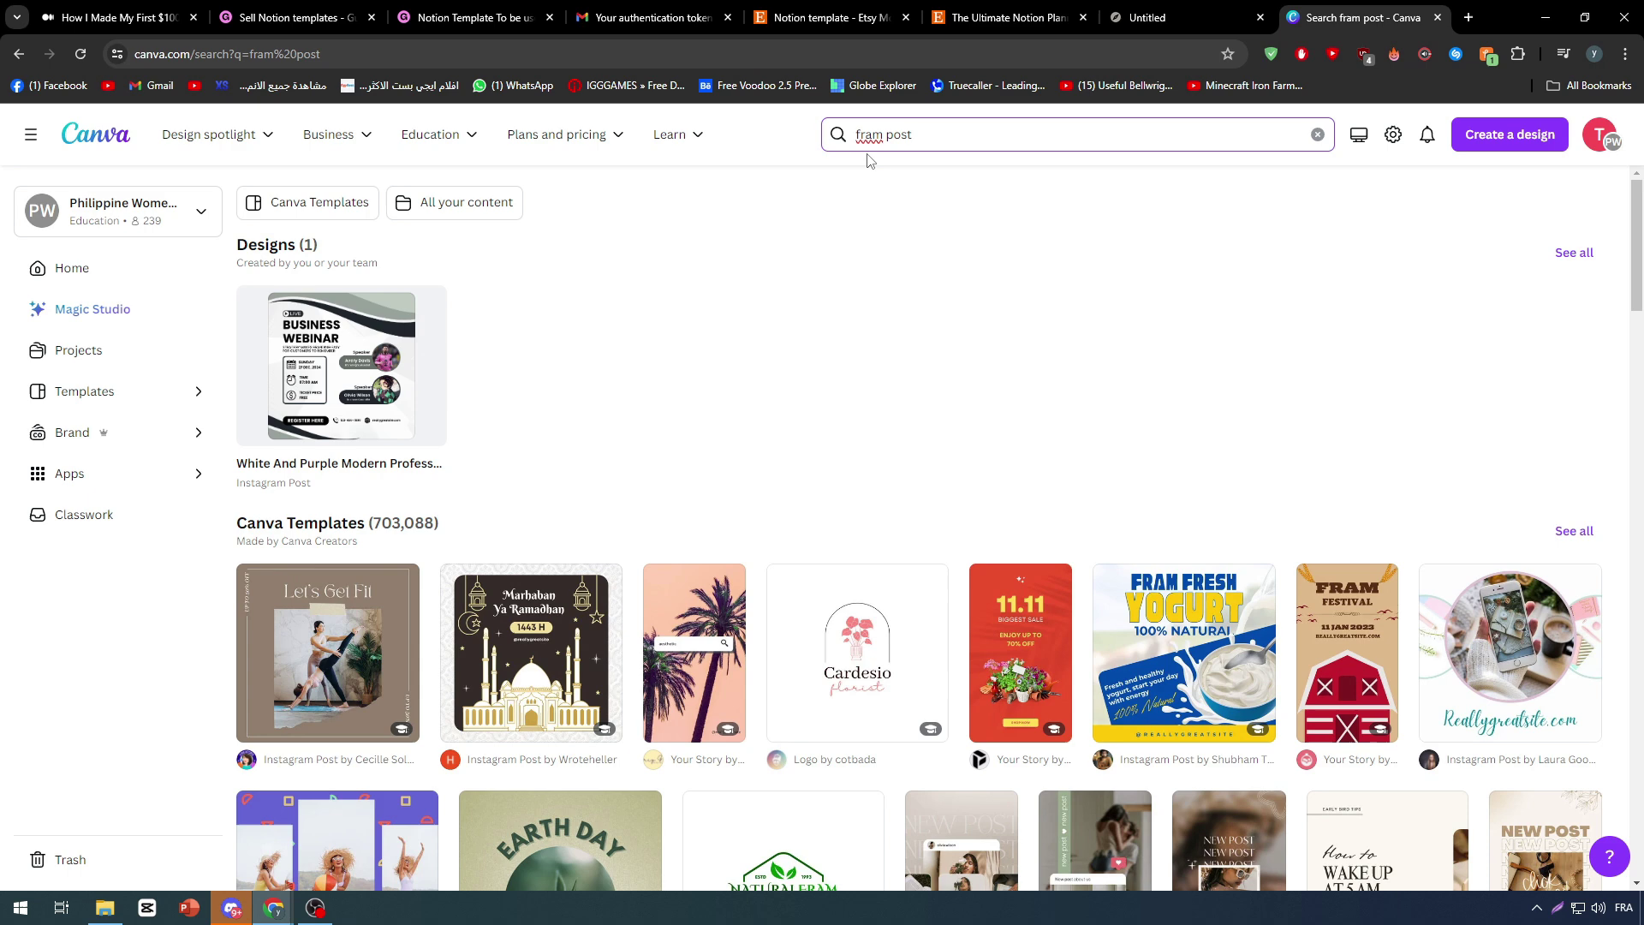
{"action": "left_click", "coordinate": [882, 139]}
{"action": "type", "text": "e"}
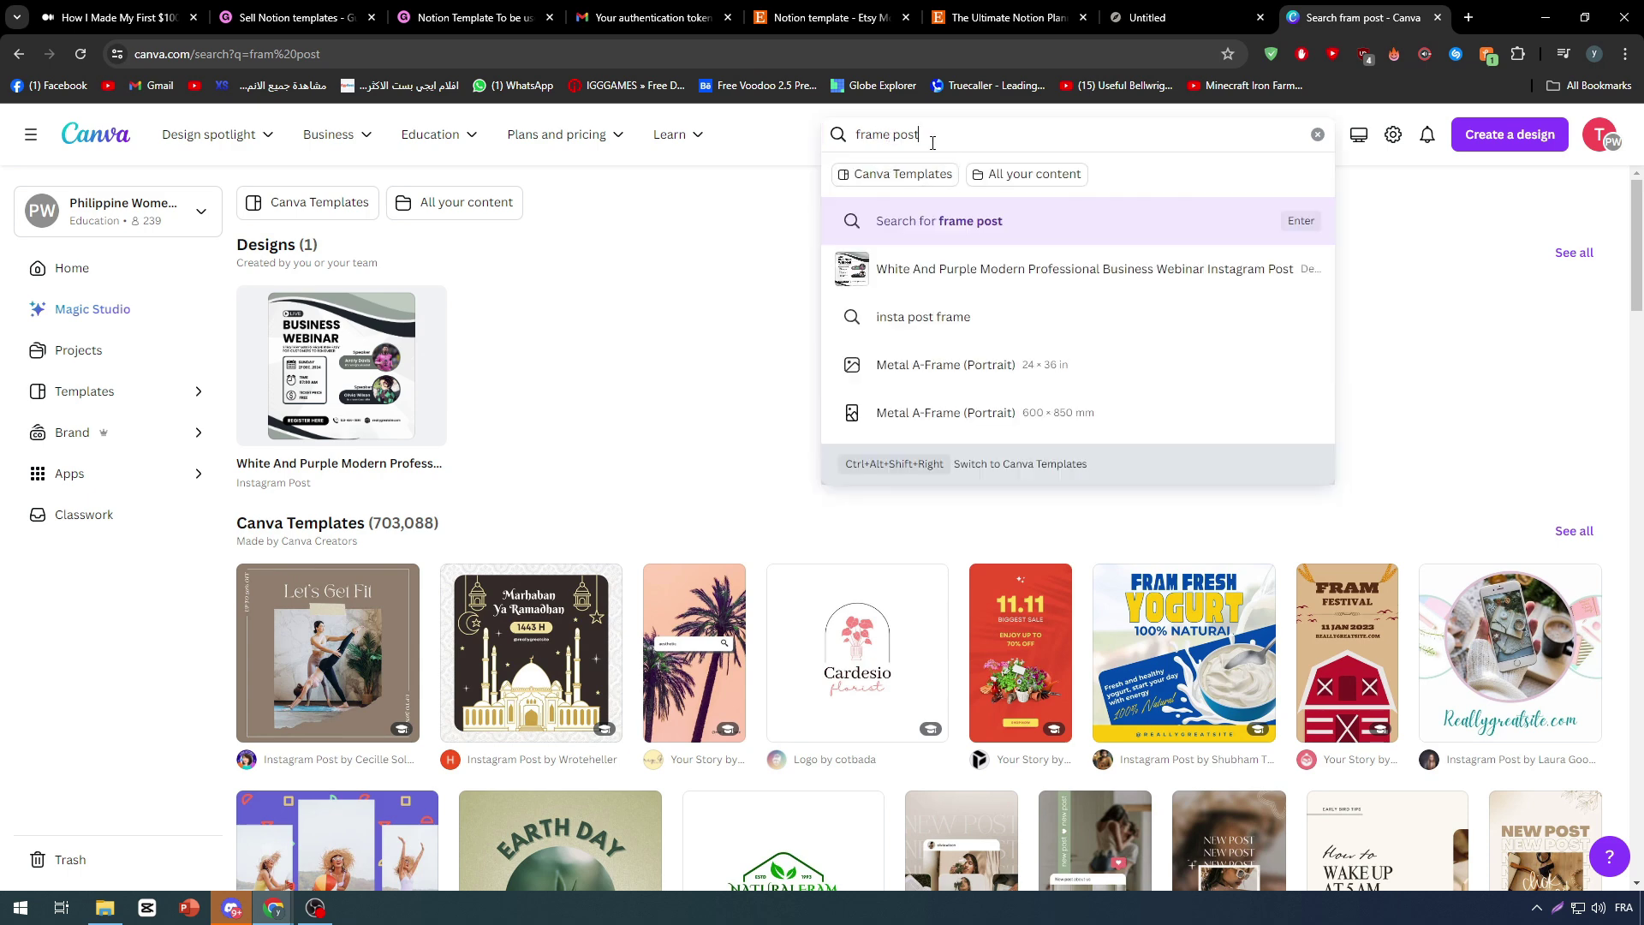
{"action": "type", "text": " post instagram"}
{"action": "key", "text": "Return"}
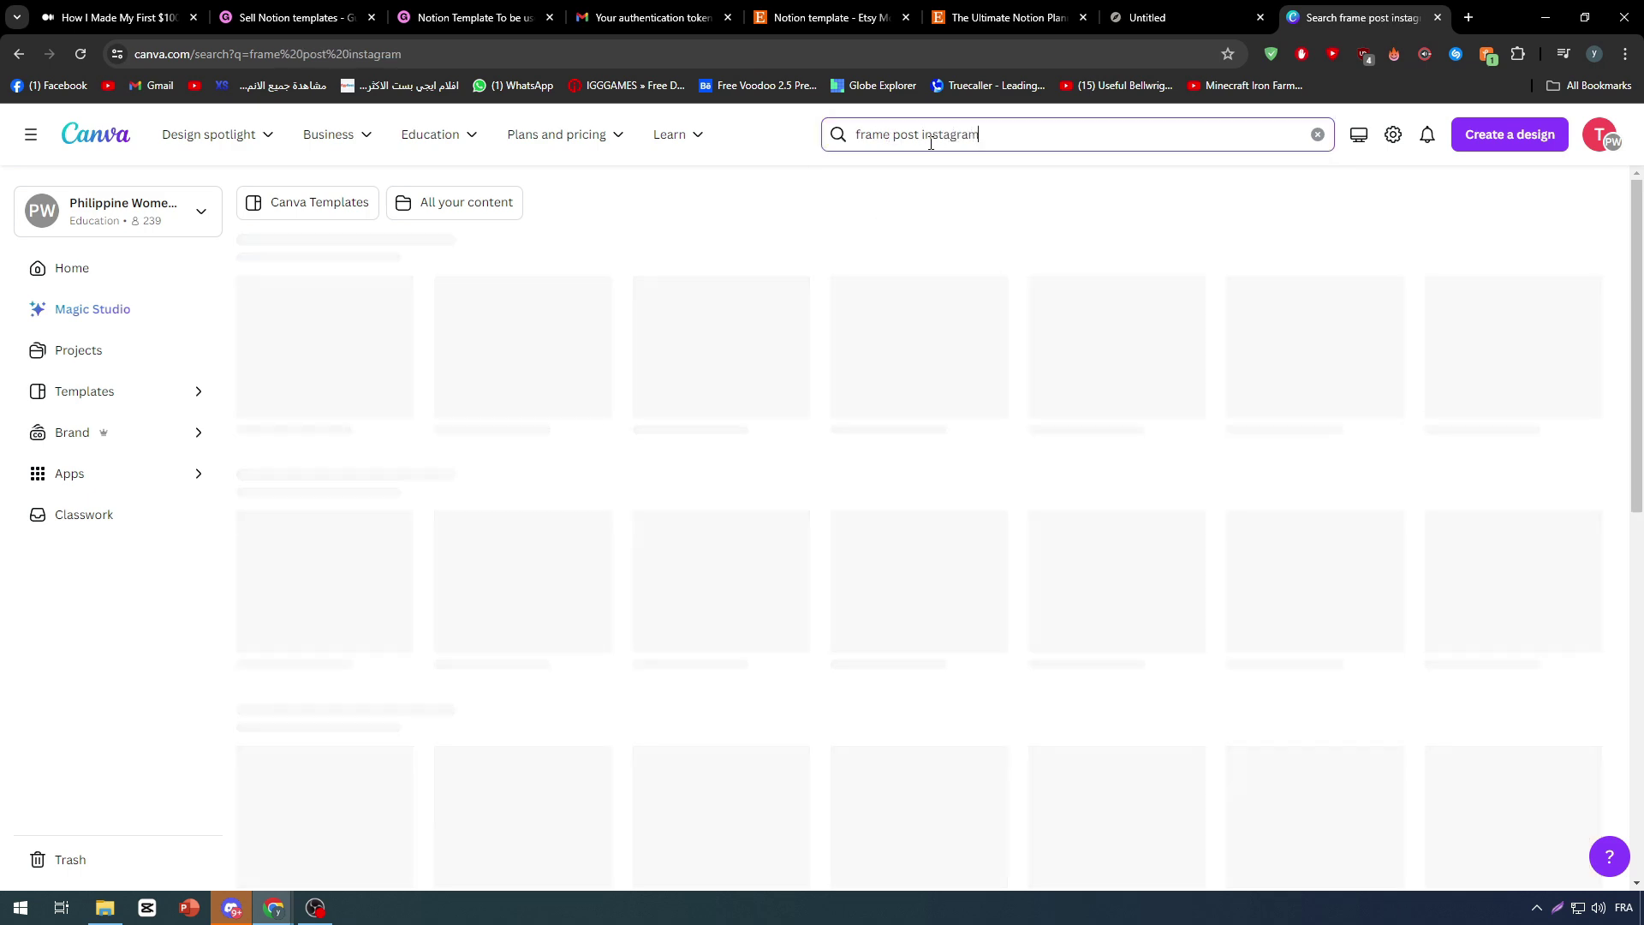
{"action": "scroll", "coordinate": [525, 401], "scroll_direction": "down", "scroll_amount": 4}
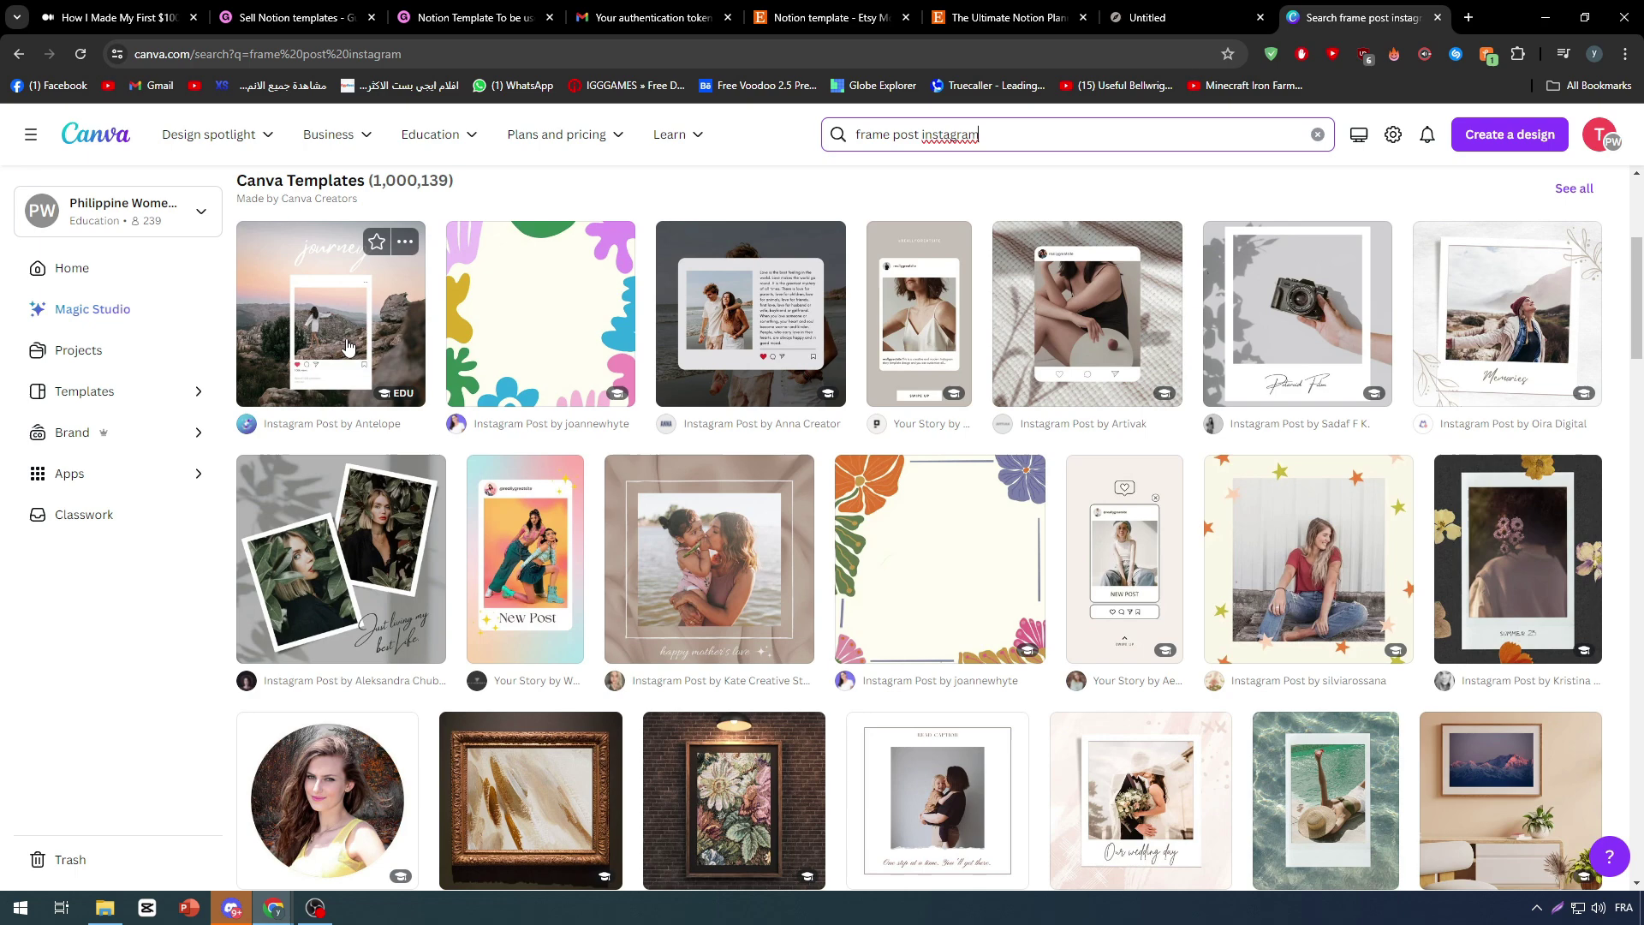
{"action": "scroll", "coordinate": [524, 401], "scroll_direction": "down", "scroll_amount": 3}
{"action": "scroll", "coordinate": [1209, 400], "scroll_direction": "down", "scroll_amount": 10}
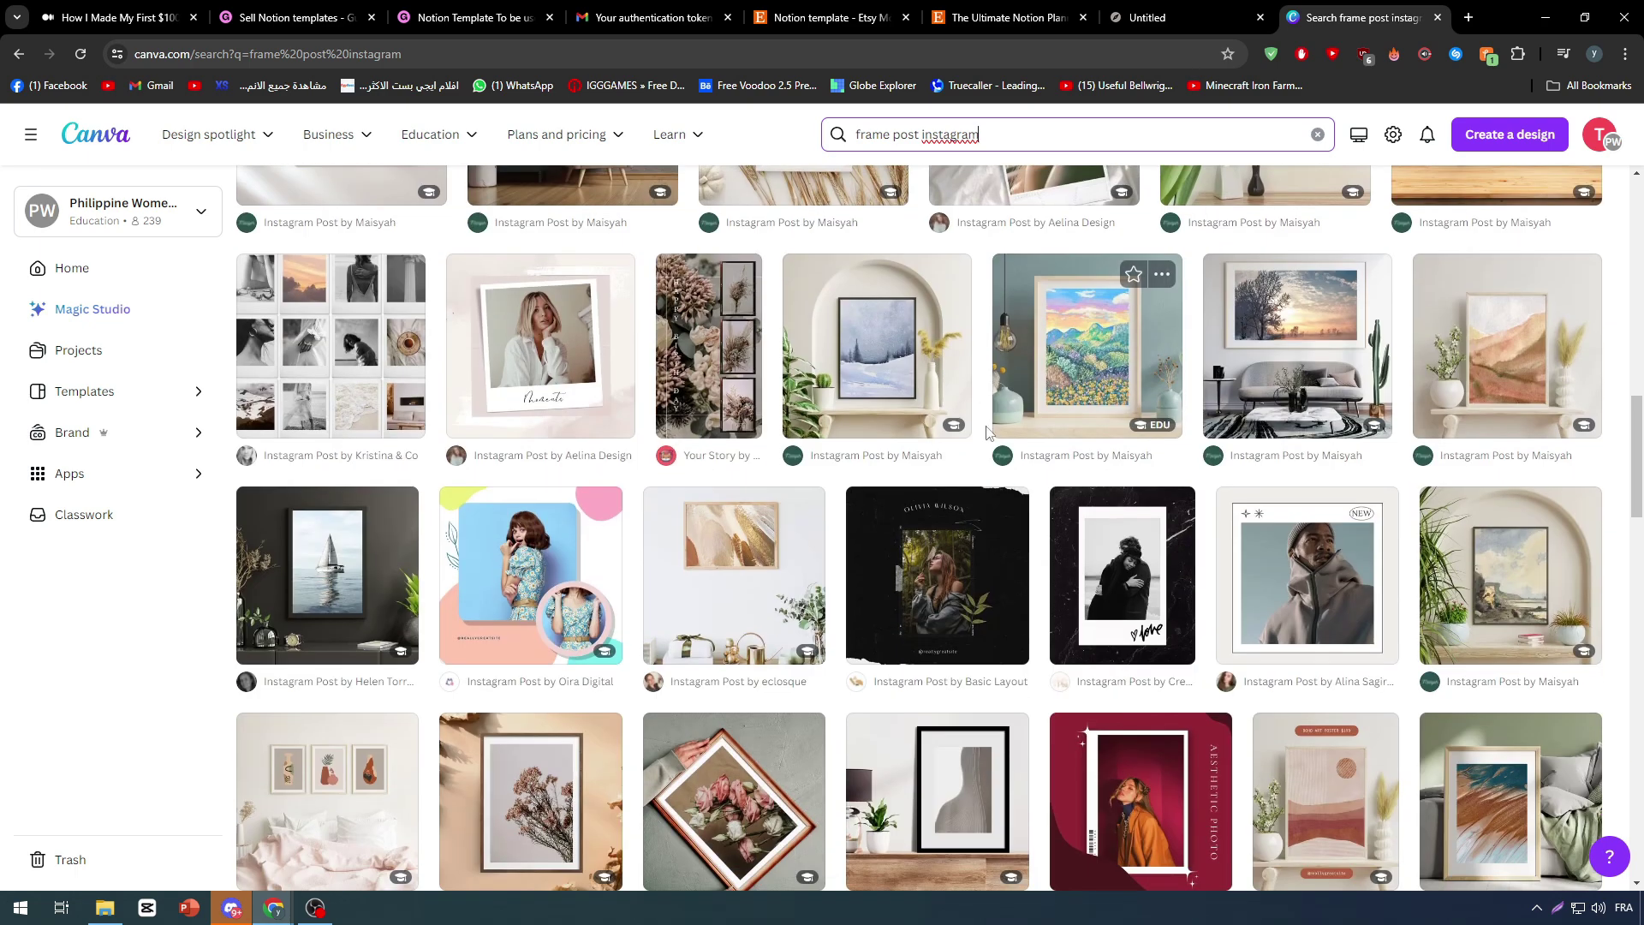
- Refine the search to 'pc frame post instagram' and open the Champagne Blue Pastel wallpaper preview
{"action": "left_click", "coordinate": [856, 134]}
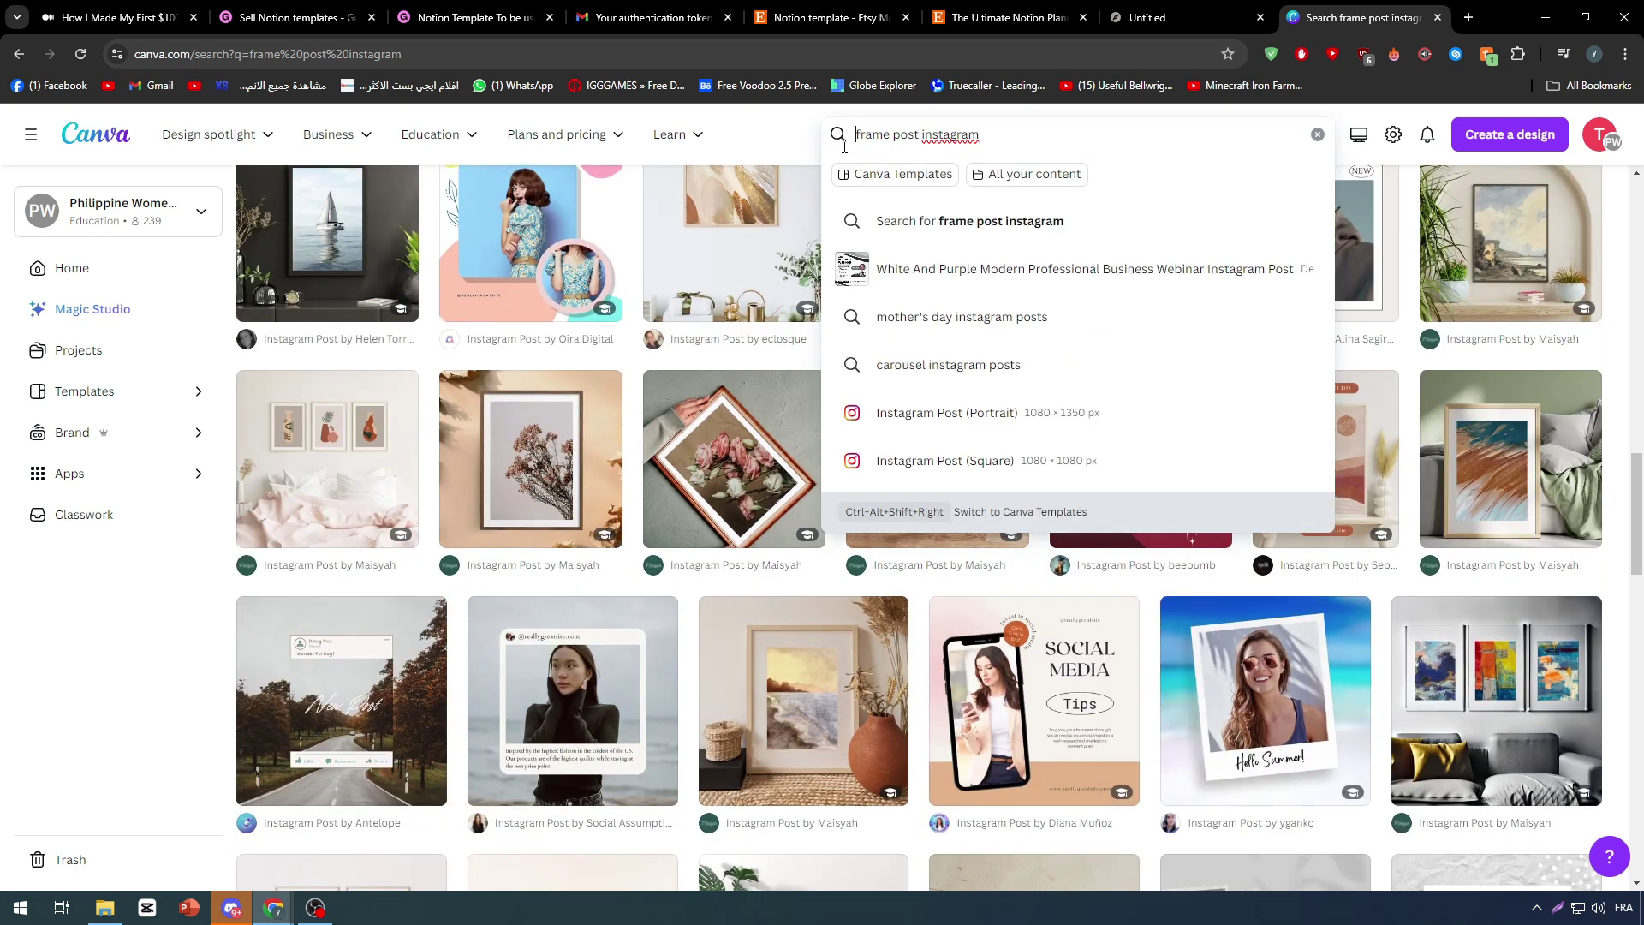
{"action": "type", "text": "pc"}
{"action": "key", "text": "Return"}
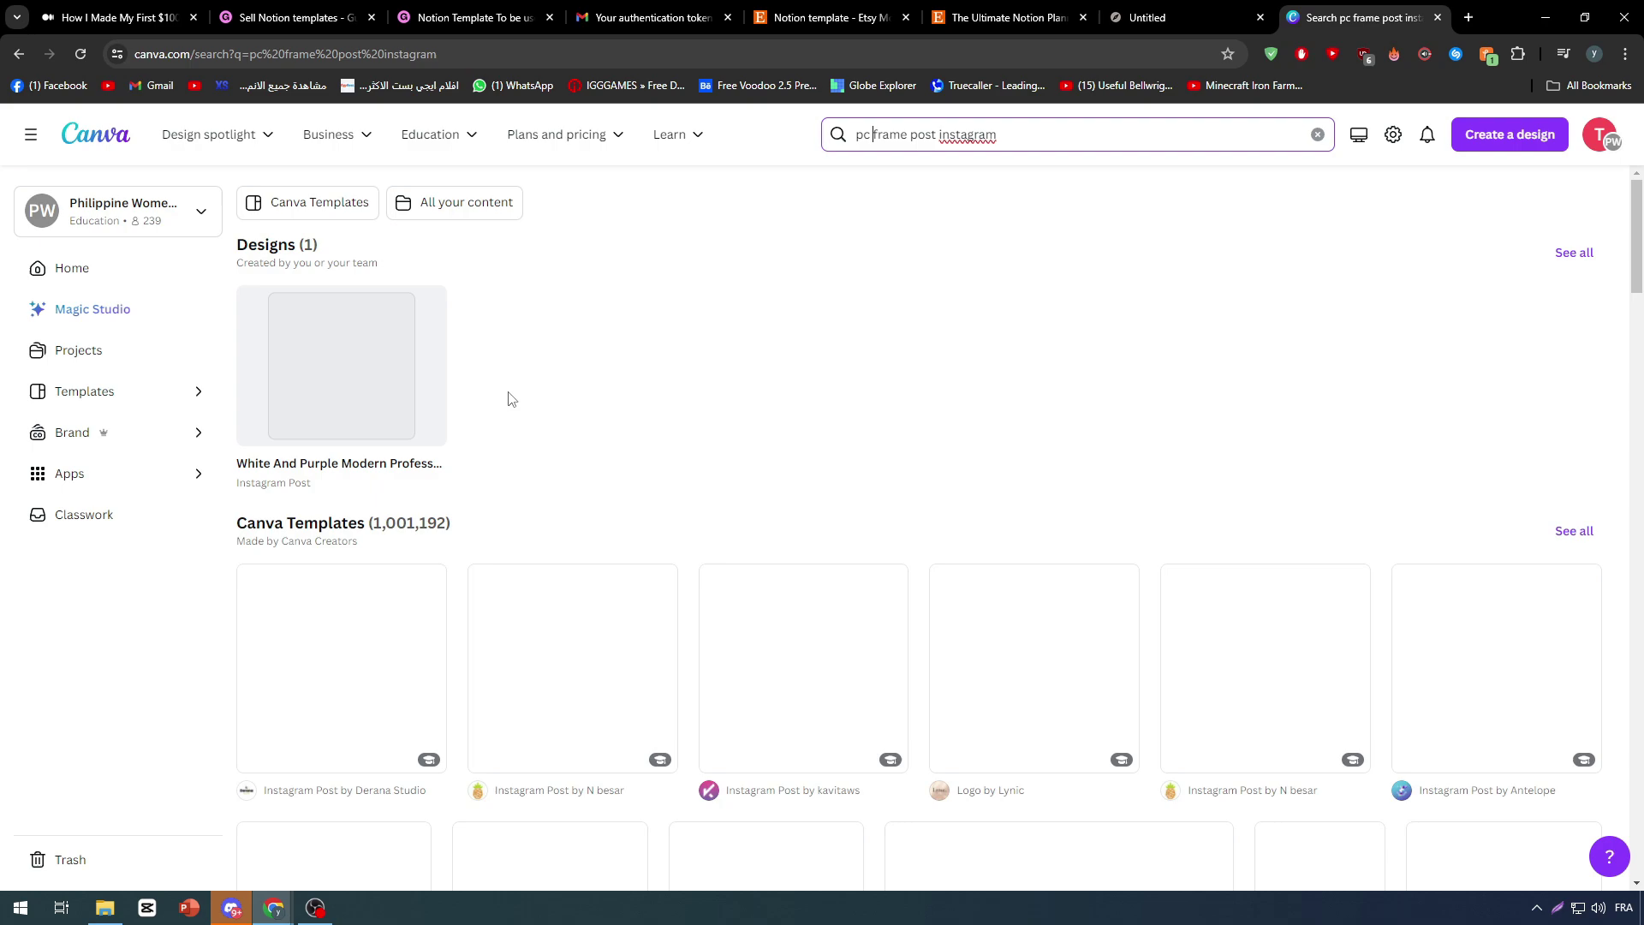
{"action": "scroll", "coordinate": [548, 396], "scroll_direction": "down", "scroll_amount": 5}
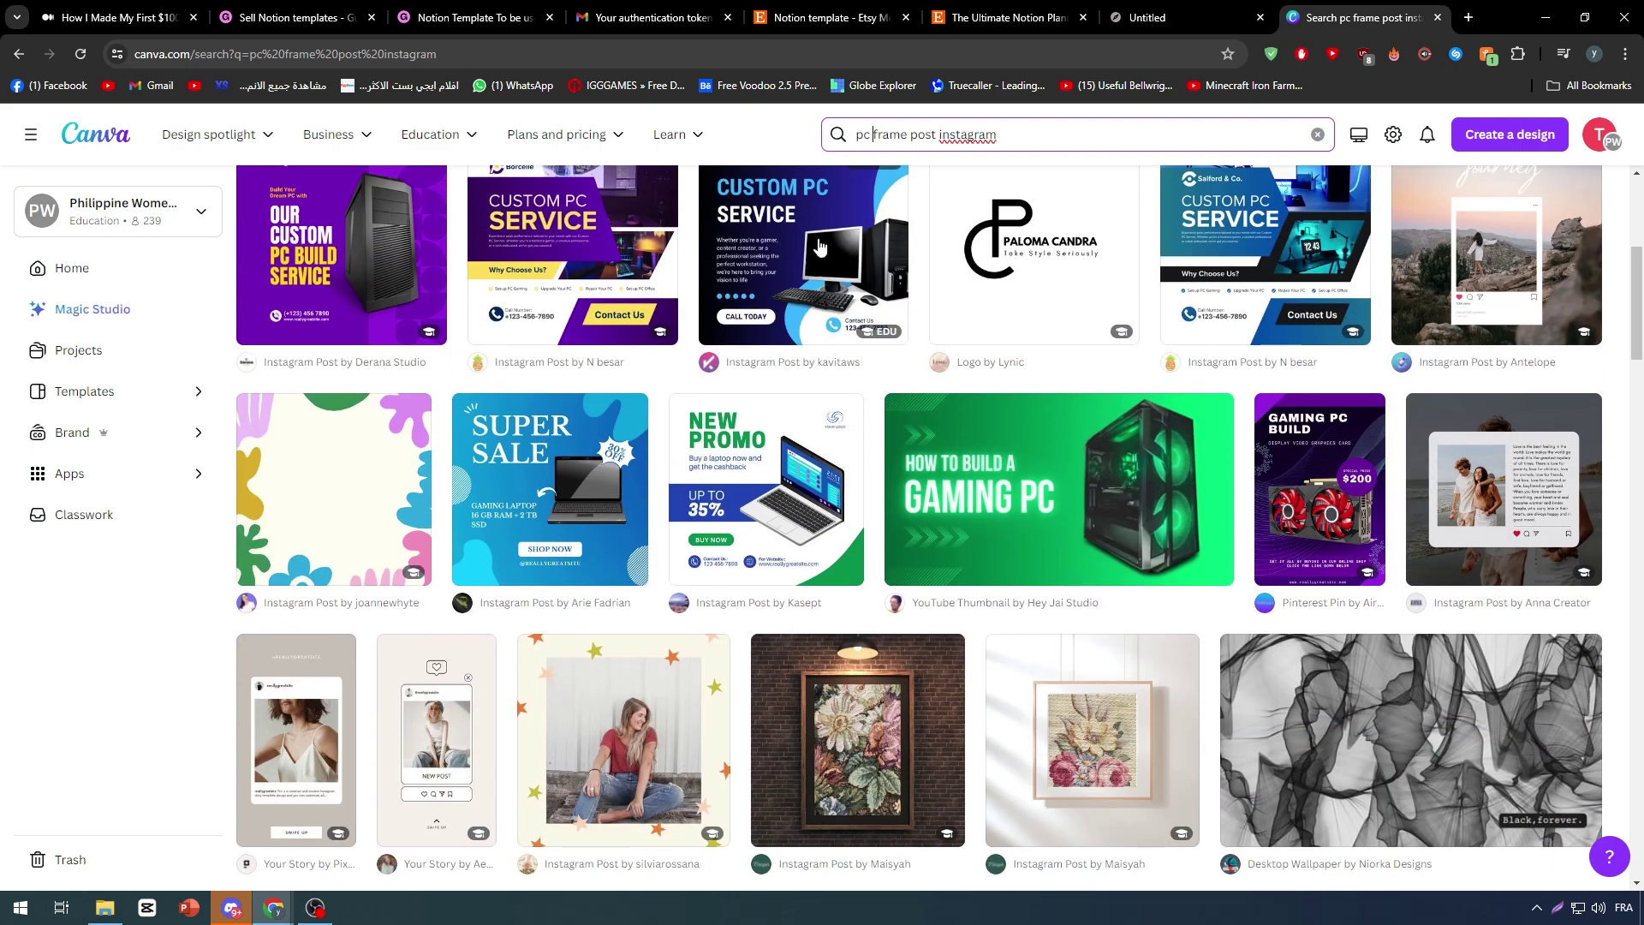
{"action": "scroll", "coordinate": [852, 233], "scroll_direction": "down", "scroll_amount": 5}
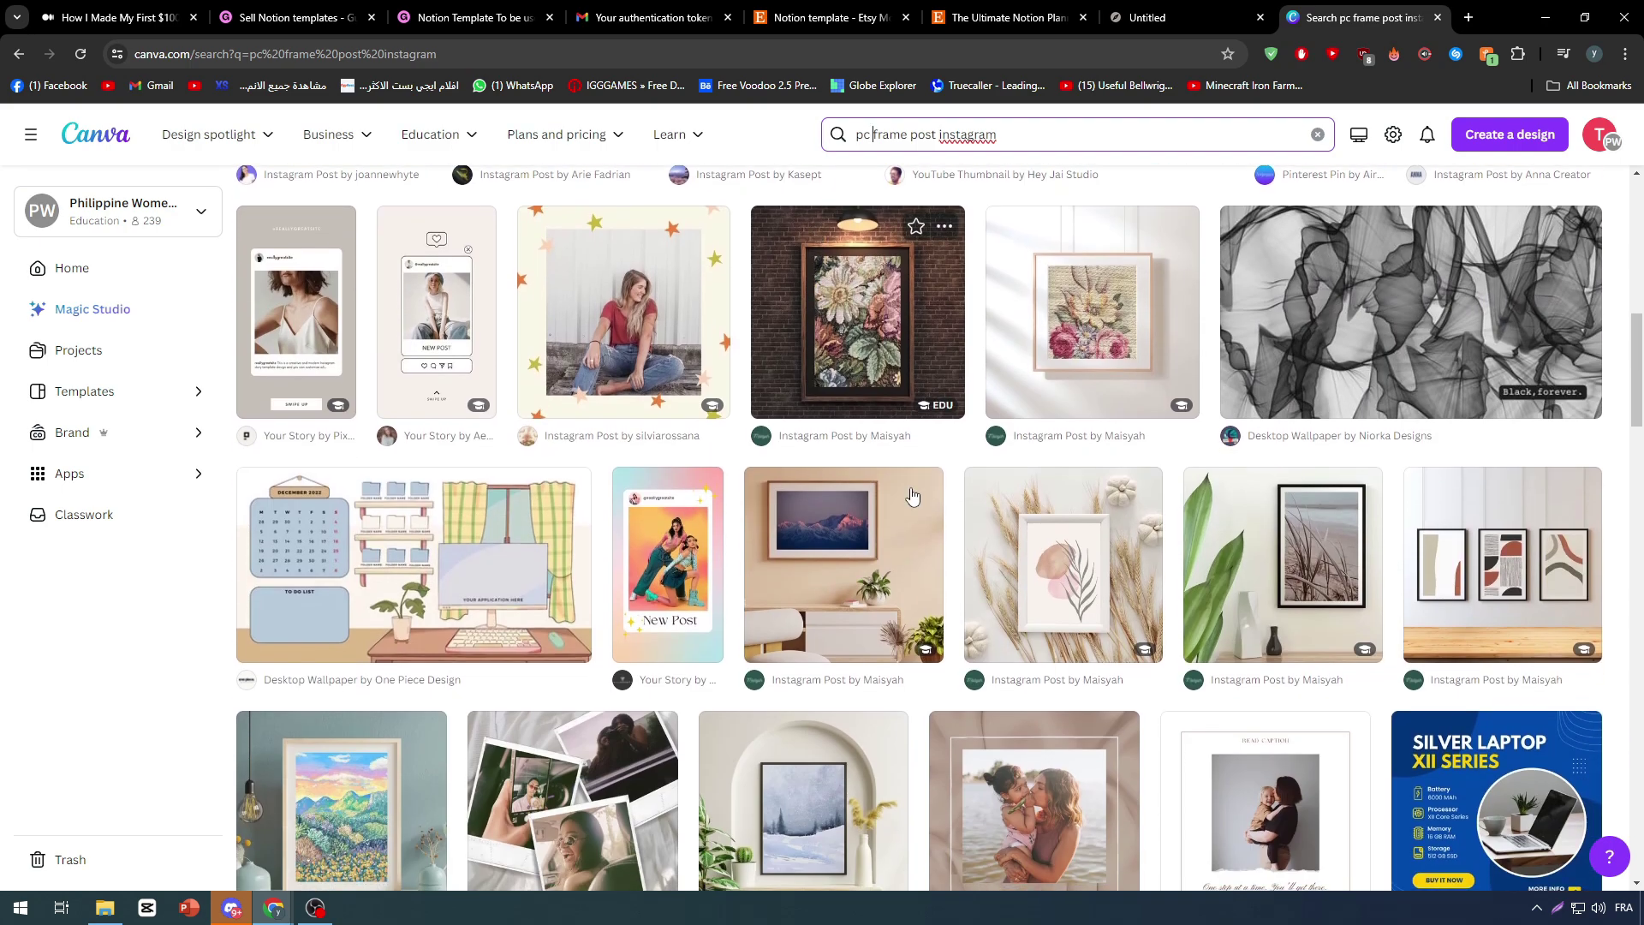
{"action": "scroll", "coordinate": [629, 589], "scroll_direction": "down", "scroll_amount": 6}
{"action": "scroll", "coordinate": [629, 589], "scroll_direction": "up", "scroll_amount": 5}
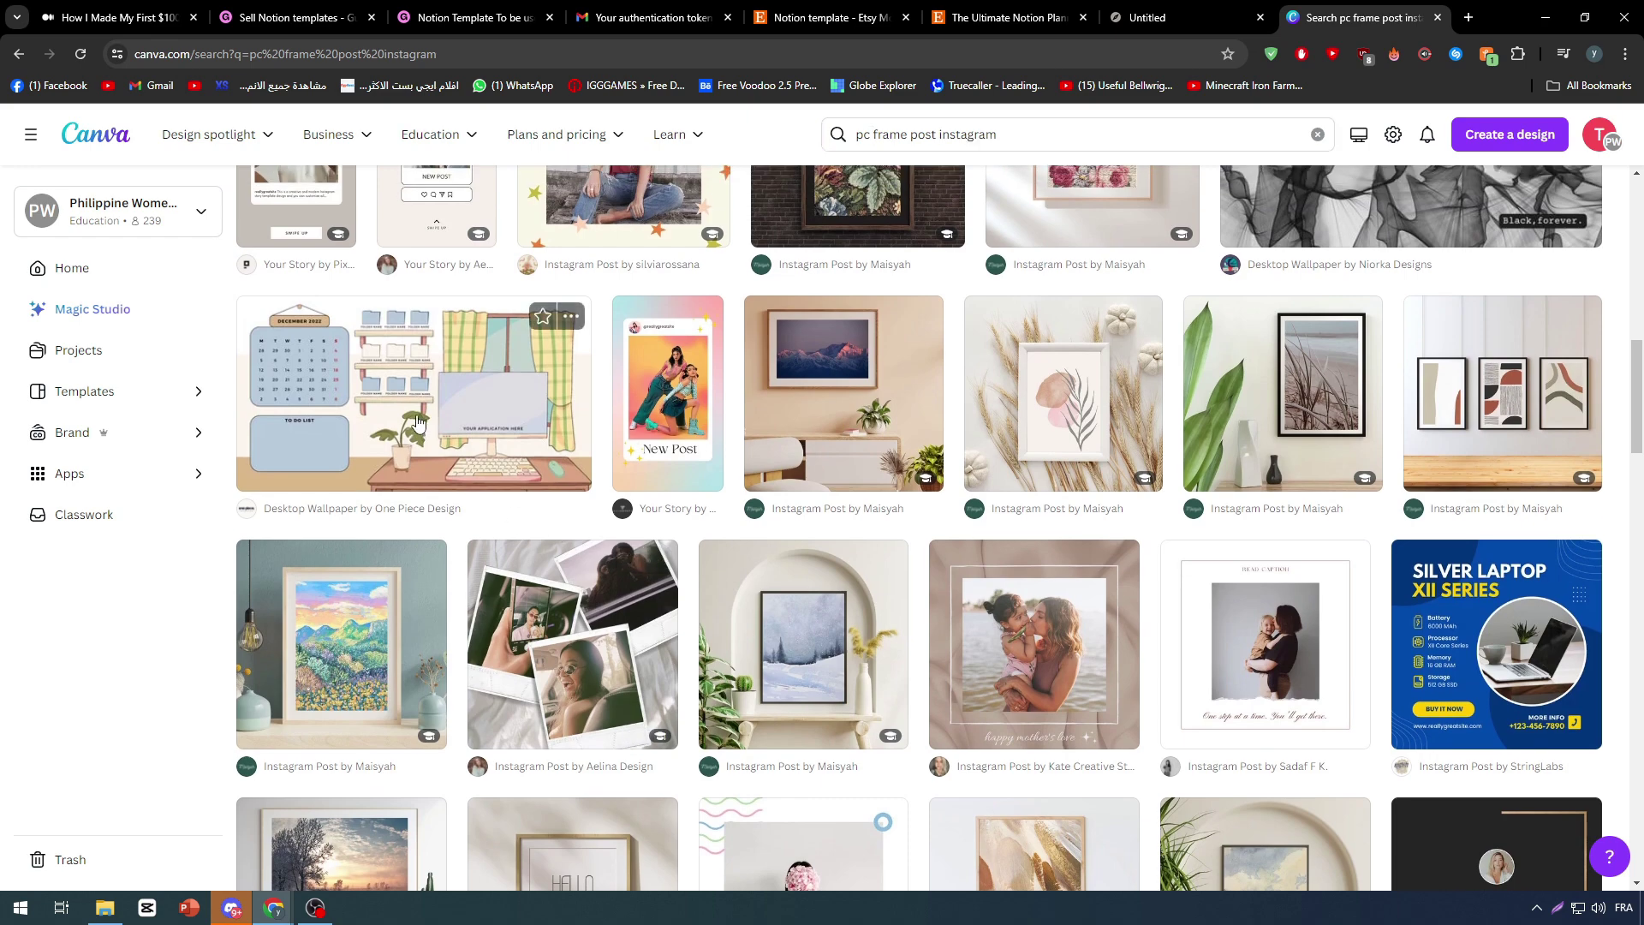
{"action": "left_click", "coordinate": [965, 422]}
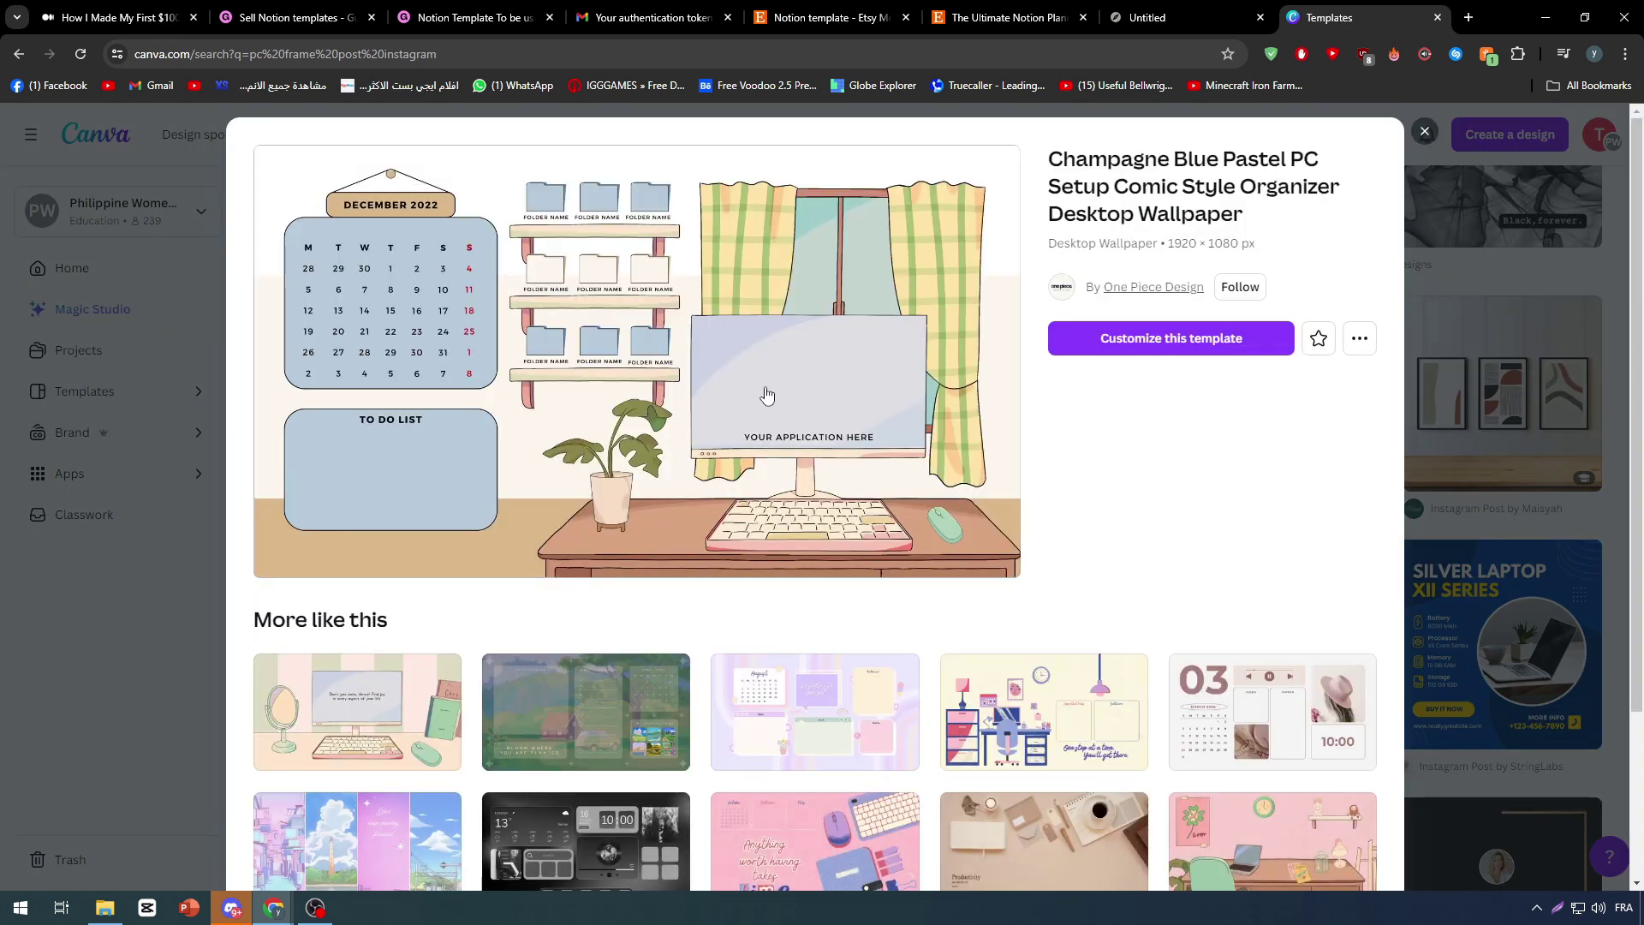
- Preview the beige Productivity wallpaper, then open the Black and Beige 'Stay Inspired' wallpaper from similar templates
{"action": "scroll", "coordinate": [633, 690], "scroll_direction": "down", "scroll_amount": 4}
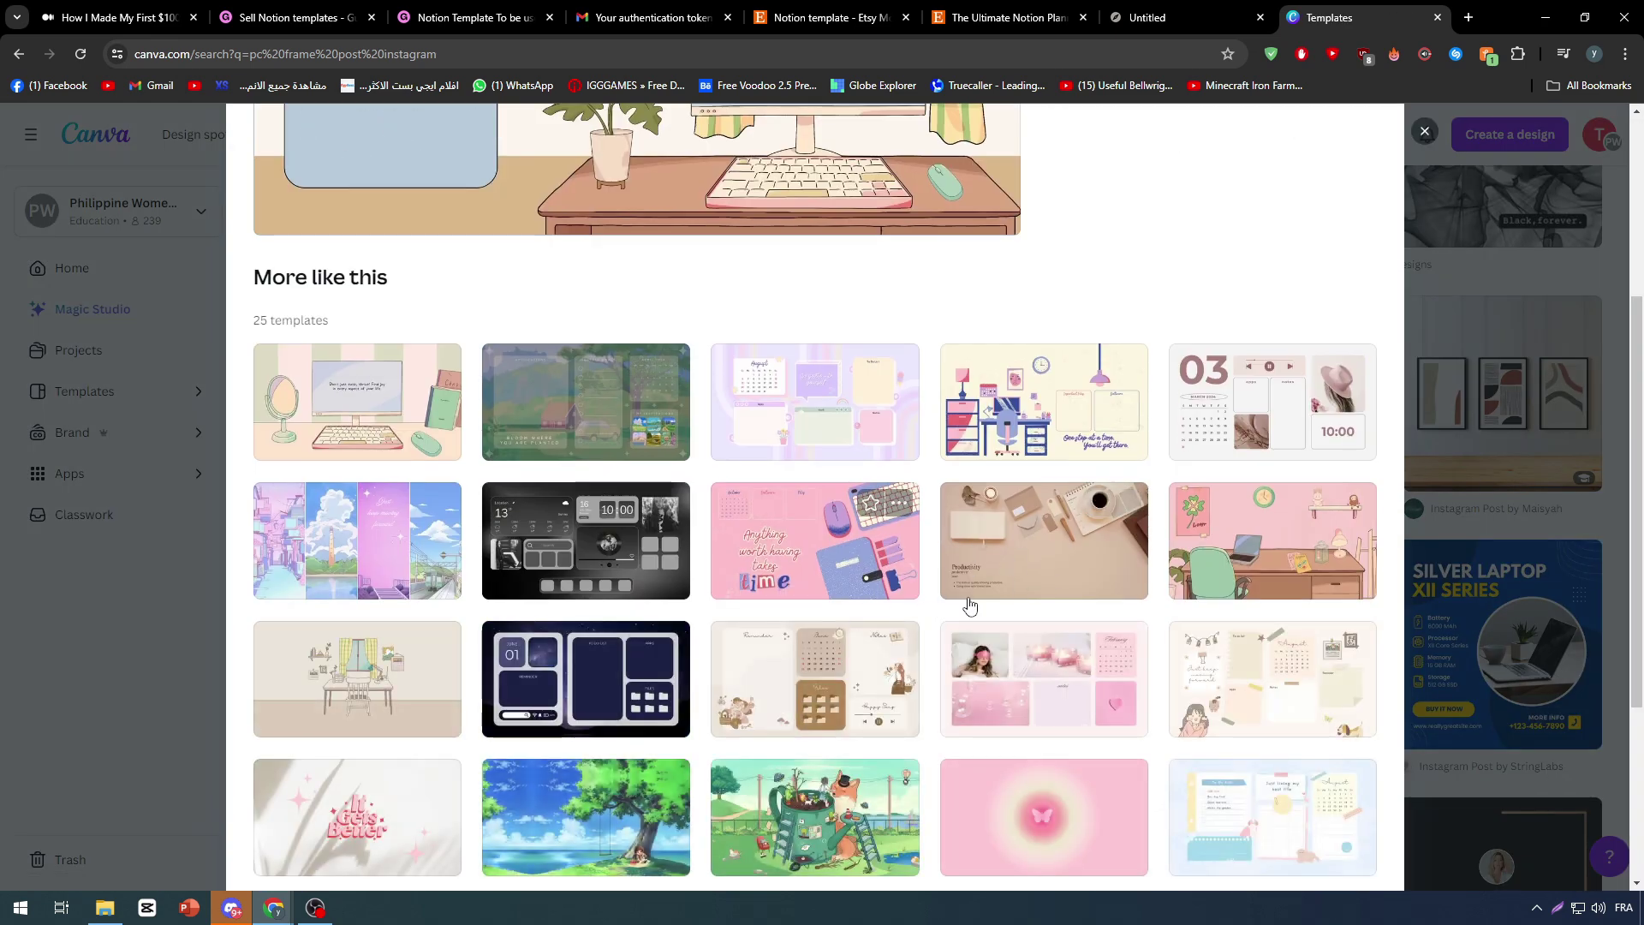
{"action": "left_click", "coordinate": [973, 573]}
{"action": "scroll", "coordinate": [753, 517], "scroll_direction": "down", "scroll_amount": 3}
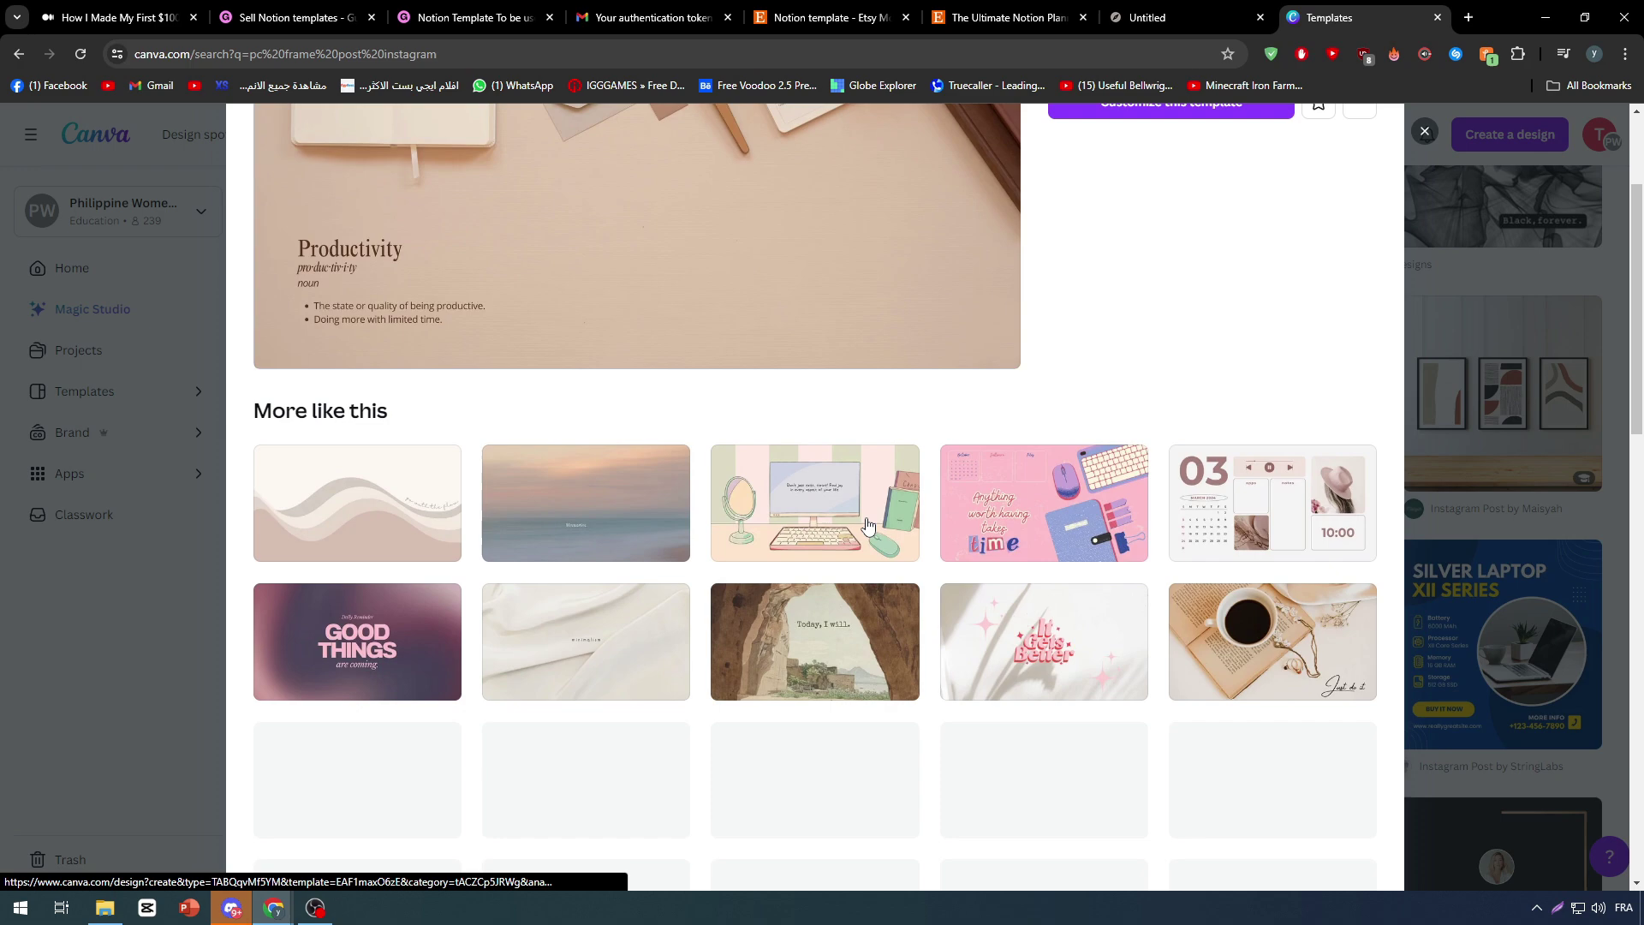
{"action": "scroll", "coordinate": [863, 521], "scroll_direction": "up", "scroll_amount": 3}
{"action": "scroll", "coordinate": [862, 516], "scroll_direction": "down", "scroll_amount": 5}
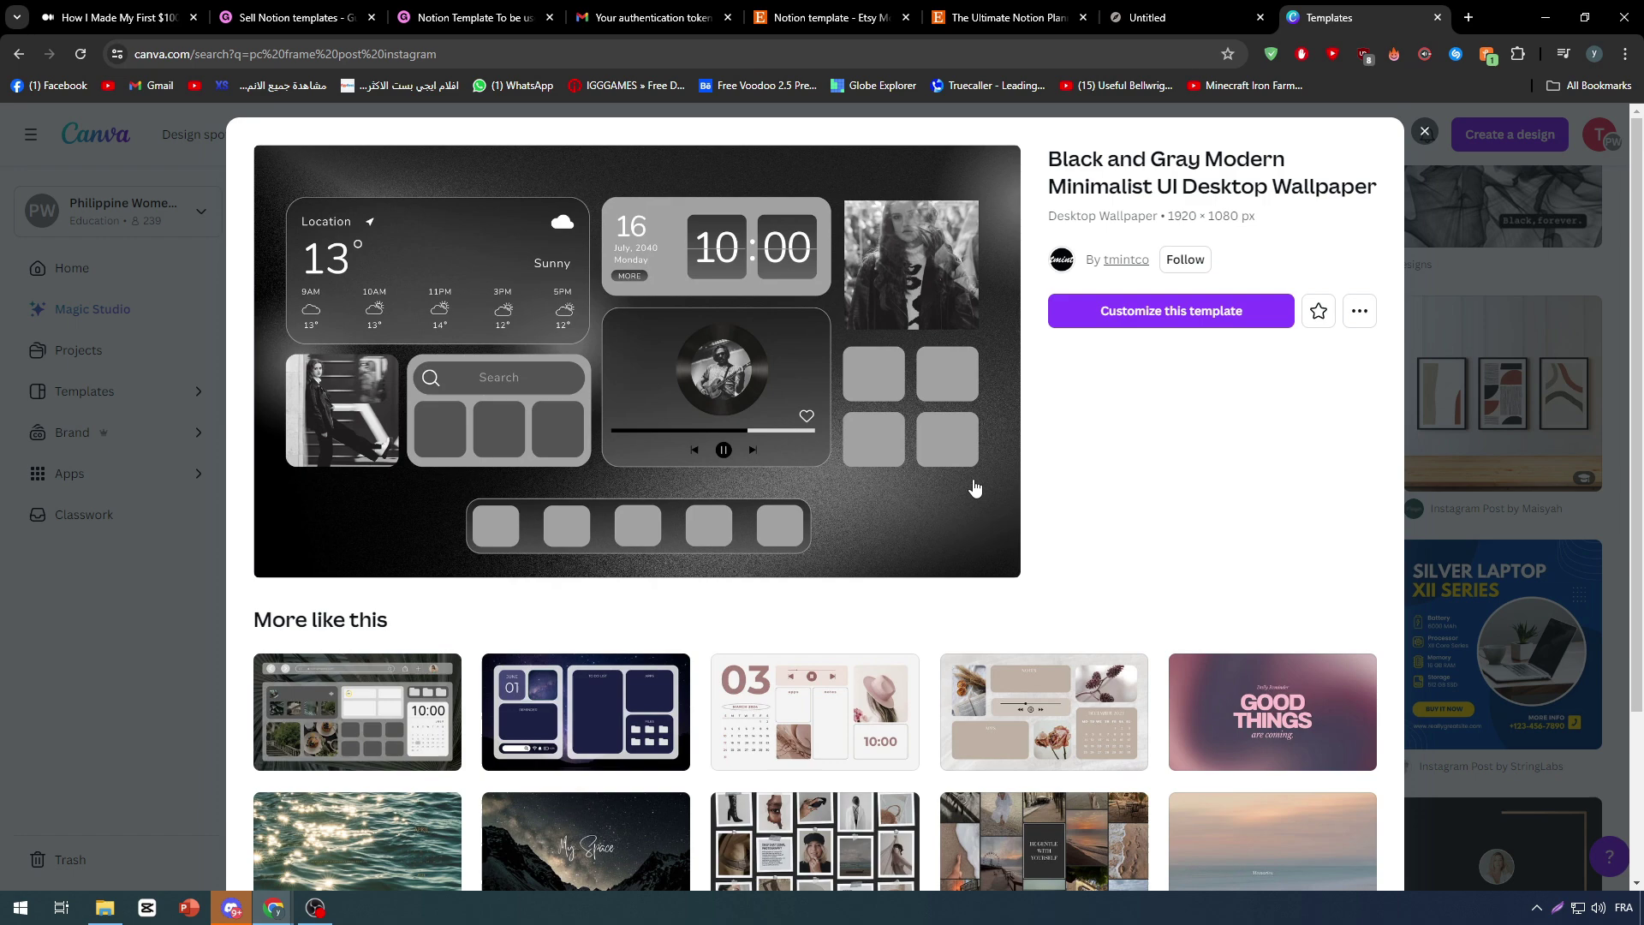
{"action": "scroll", "coordinate": [697, 500], "scroll_direction": "down", "scroll_amount": 2}
{"action": "scroll", "coordinate": [1030, 533], "scroll_direction": "down", "scroll_amount": 2}
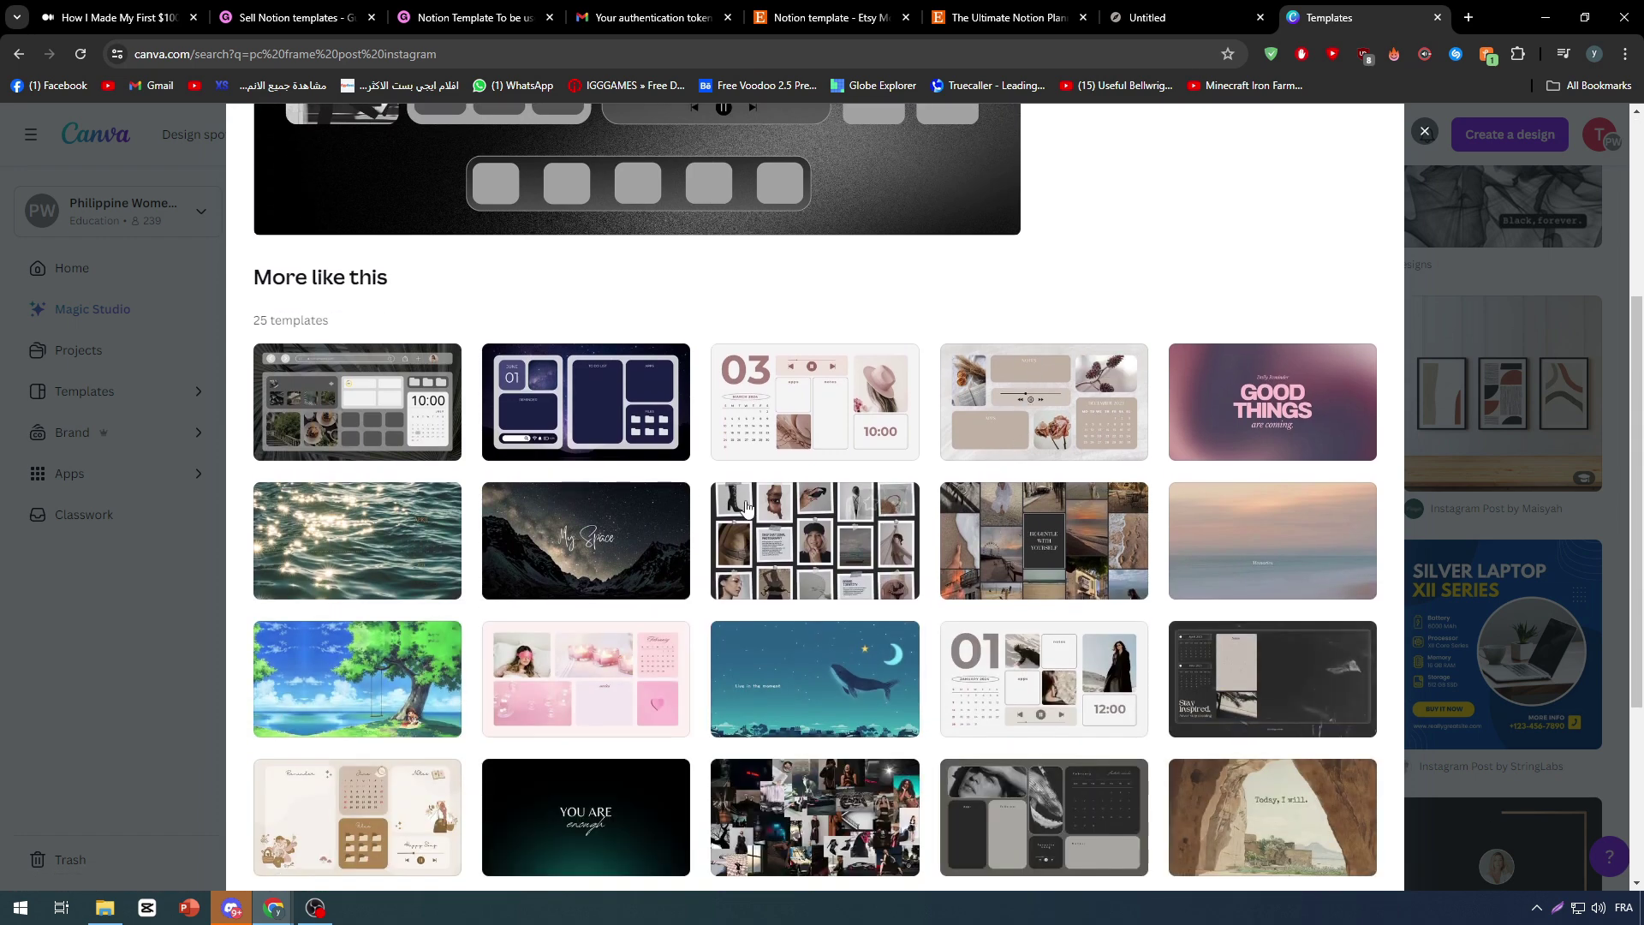
{"action": "left_click", "coordinate": [1232, 678]}
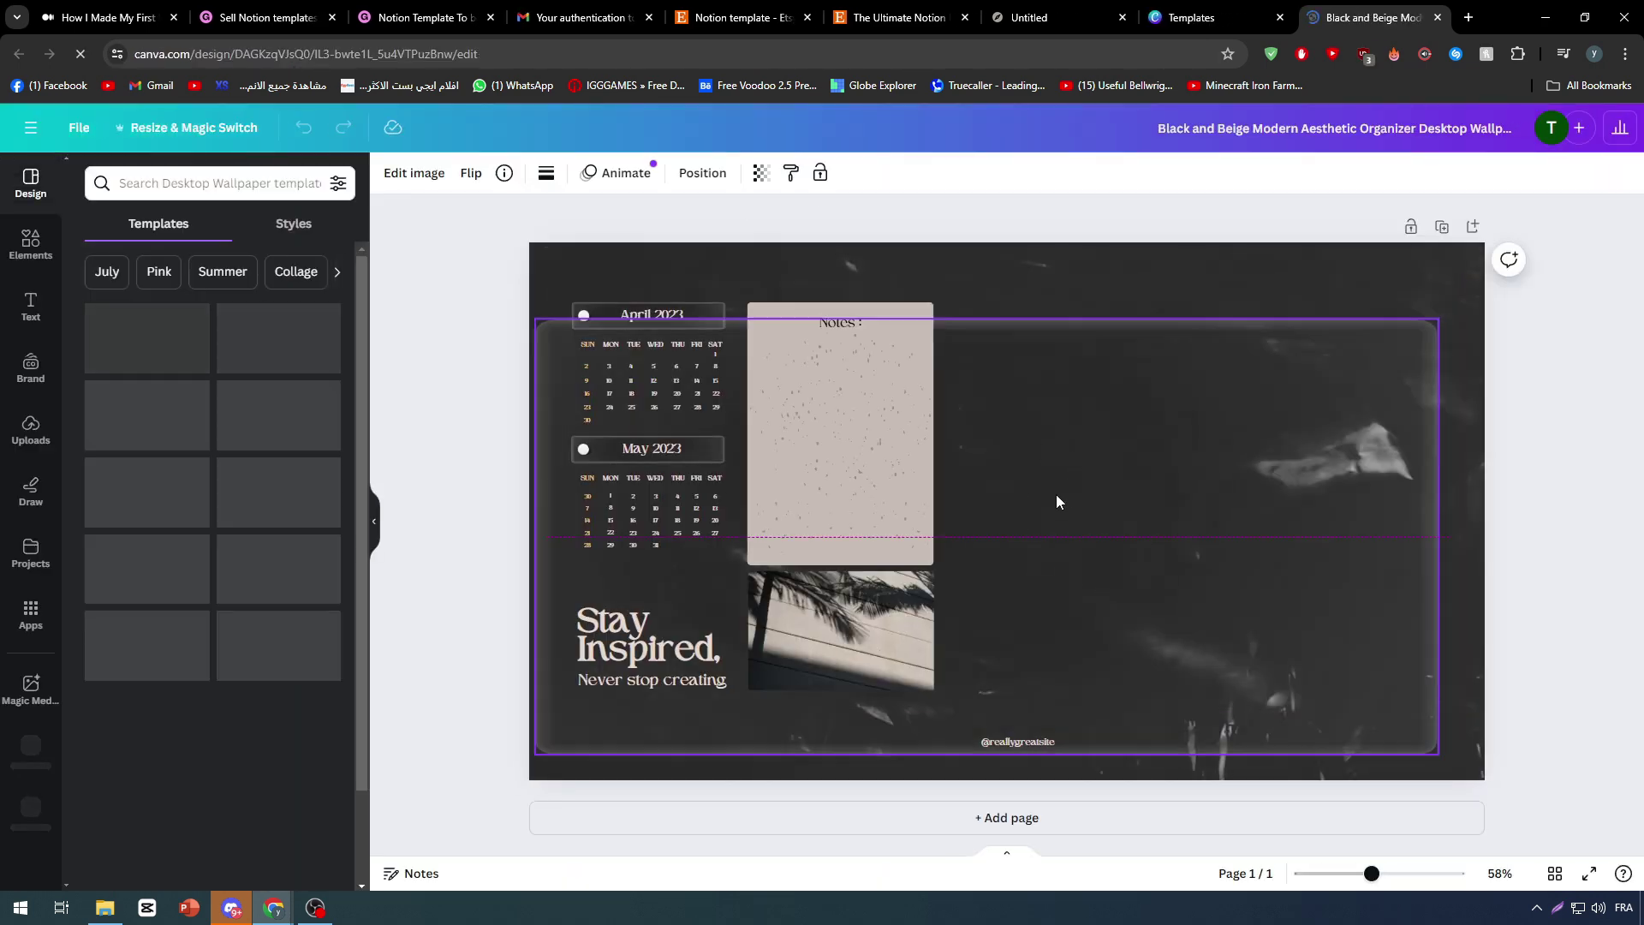
- Move the beige notes panel aside and select calendar elements, undoing an accidental date change
{"action": "left_click_drag", "start_coordinate": [874, 392], "coordinate": [1144, 420]}
{"action": "left_click", "coordinate": [654, 356]}
{"action": "left_click", "coordinate": [650, 367]}
{"action": "left_click", "coordinate": [653, 393]}
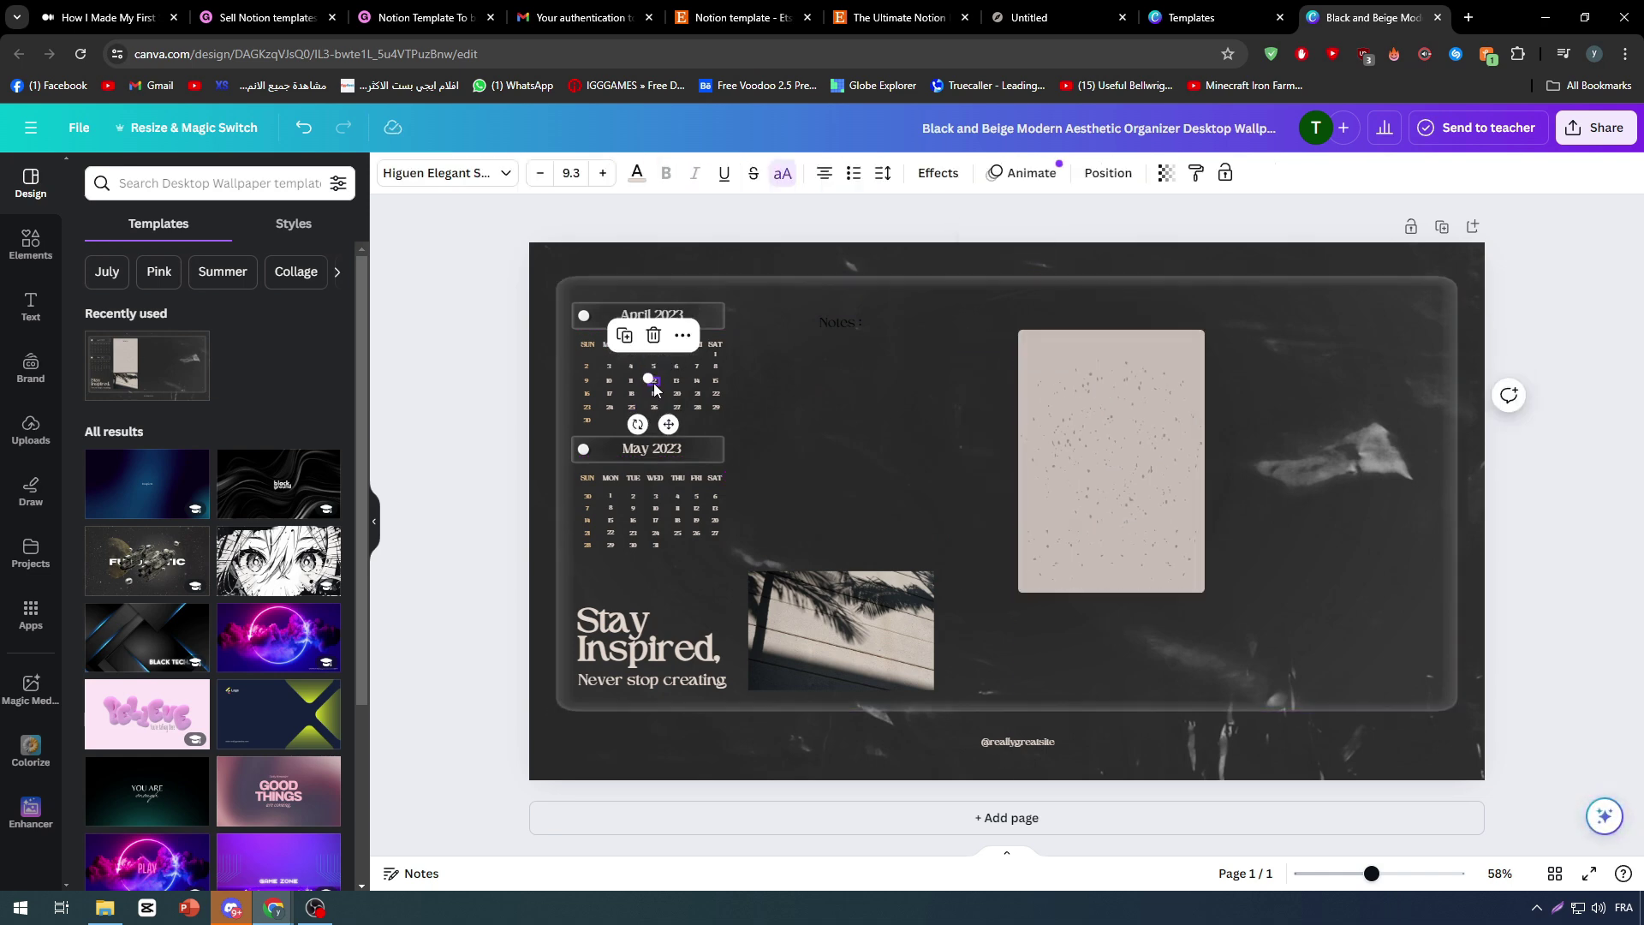
{"action": "key", "text": "ctrl+z"}
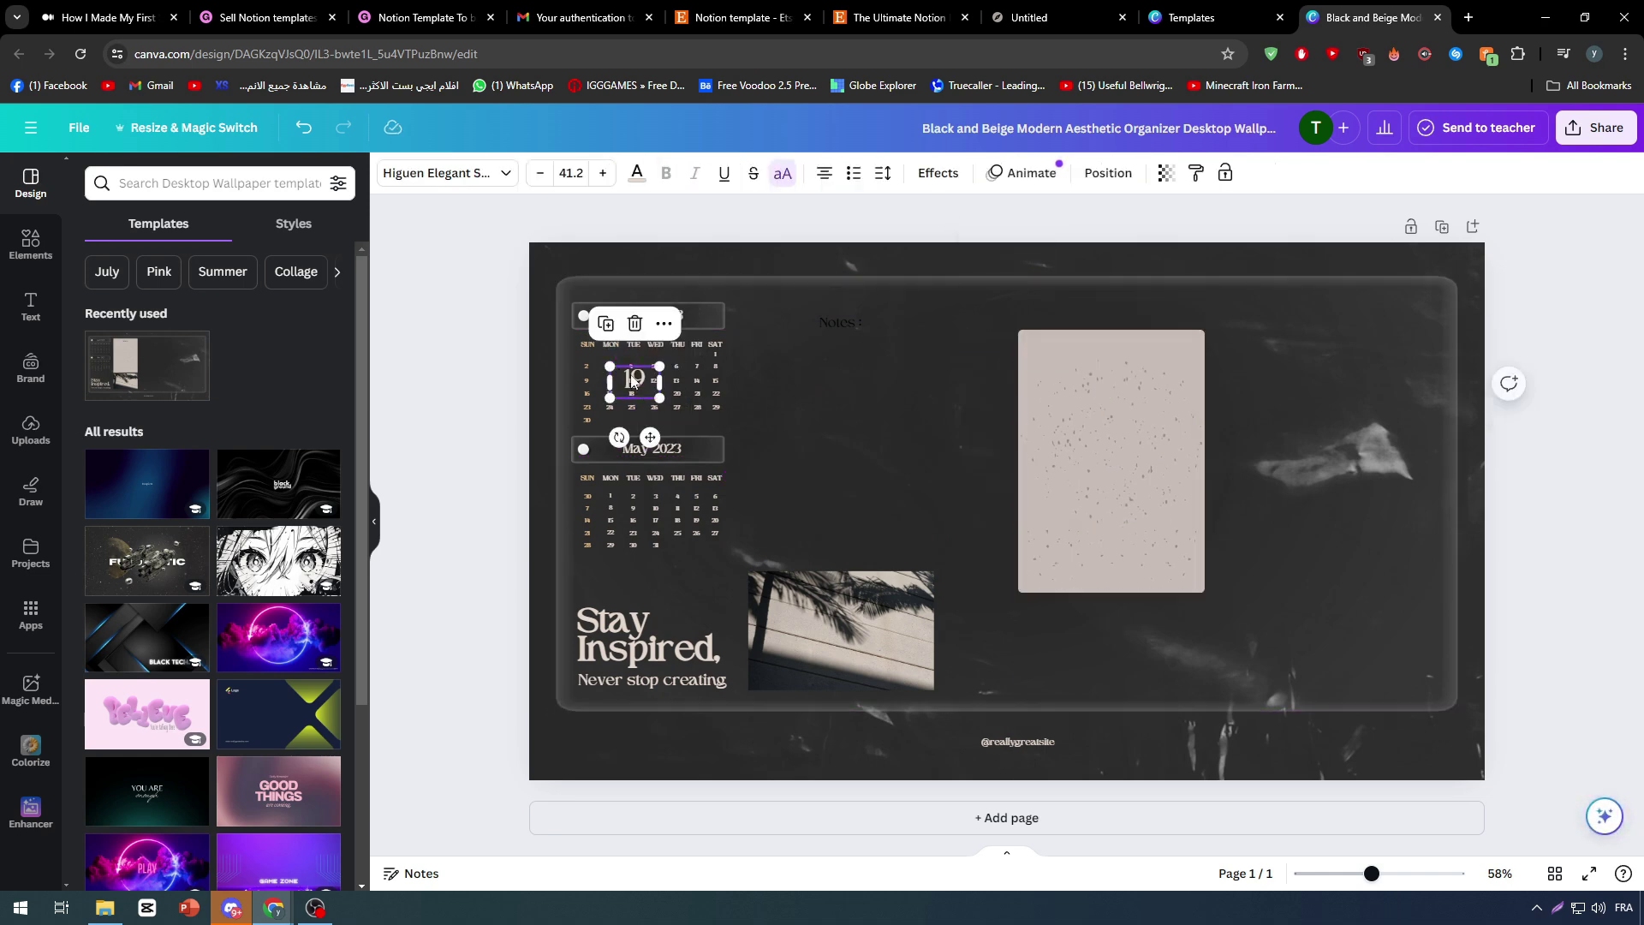
{"action": "left_click", "coordinate": [759, 412]}
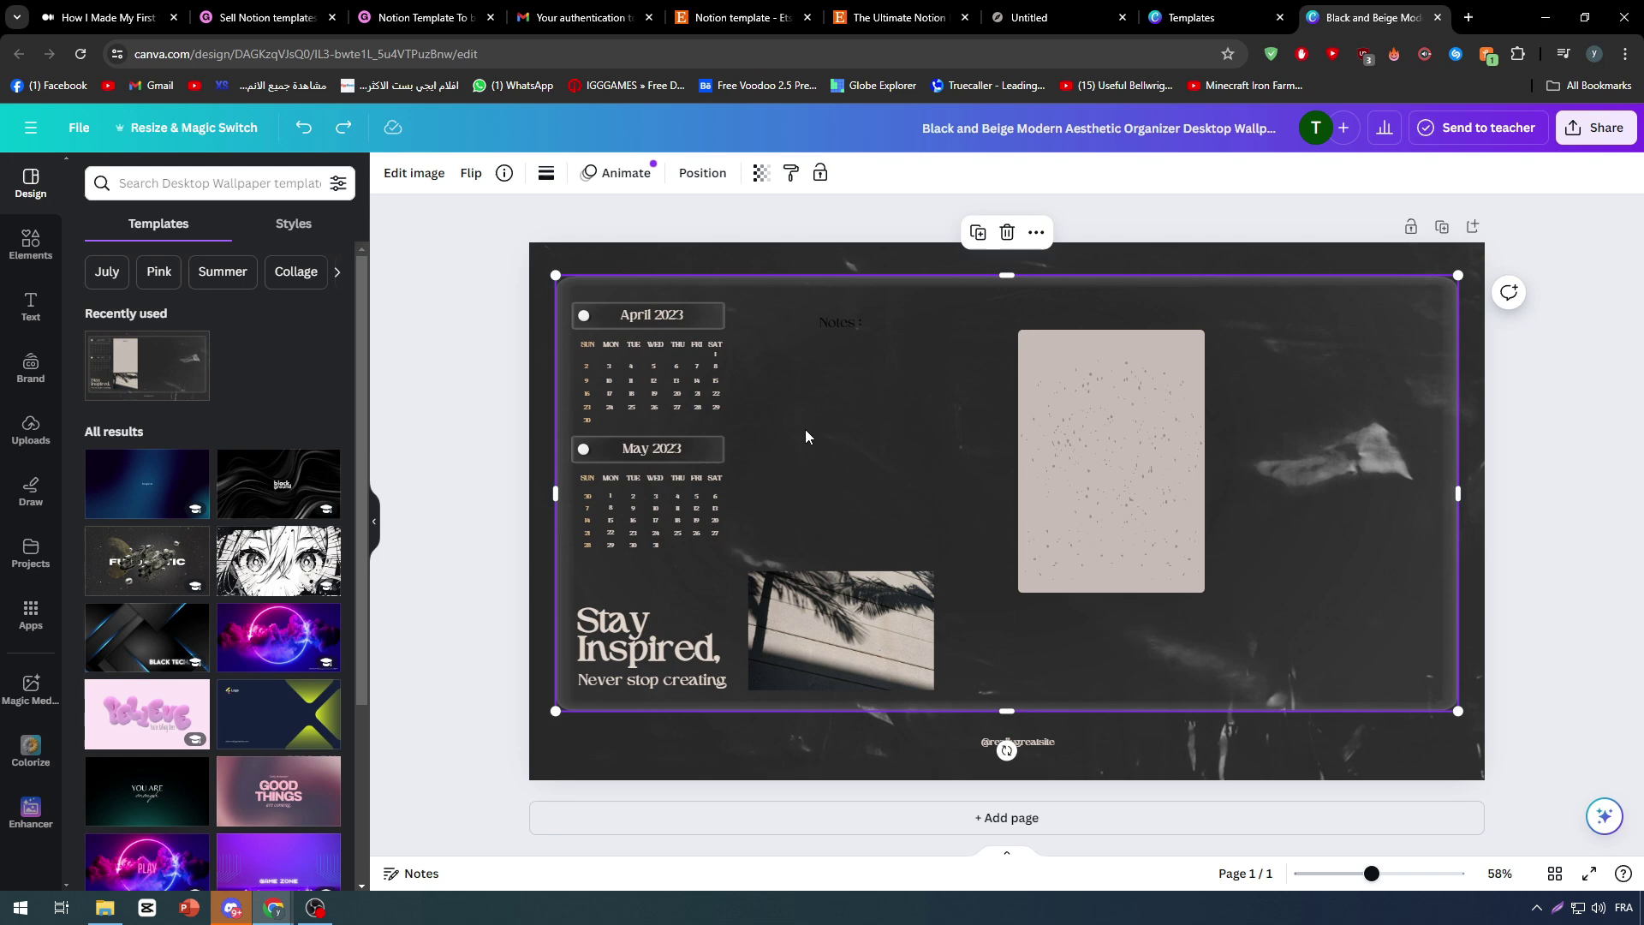
- Delete the notes rectangle, palm-shadow photo and its frame, the calendars and Stay Inspired text
{"action": "left_click", "coordinate": [1125, 422]}
{"action": "key", "text": "Delete"}
{"action": "left_click", "coordinate": [915, 605]}
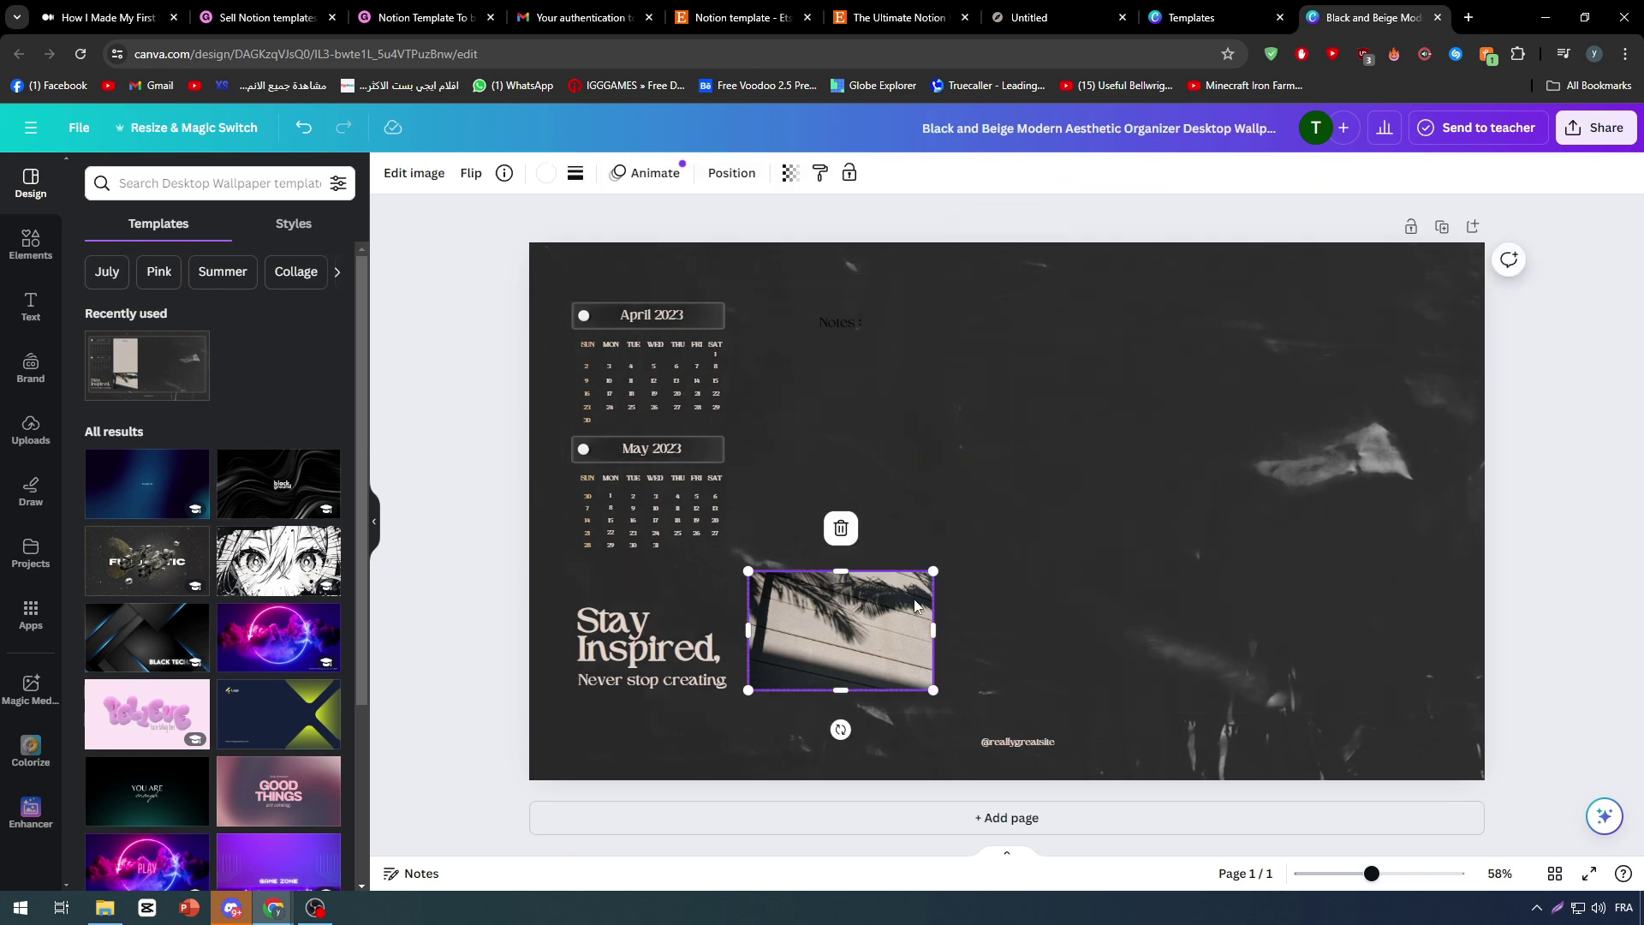
{"action": "key", "text": "Delete"}
{"action": "key", "text": "Delete"}
{"action": "left_click_drag", "start_coordinate": [560, 714], "coordinate": [1010, 215]}
{"action": "key", "text": "Delete"}
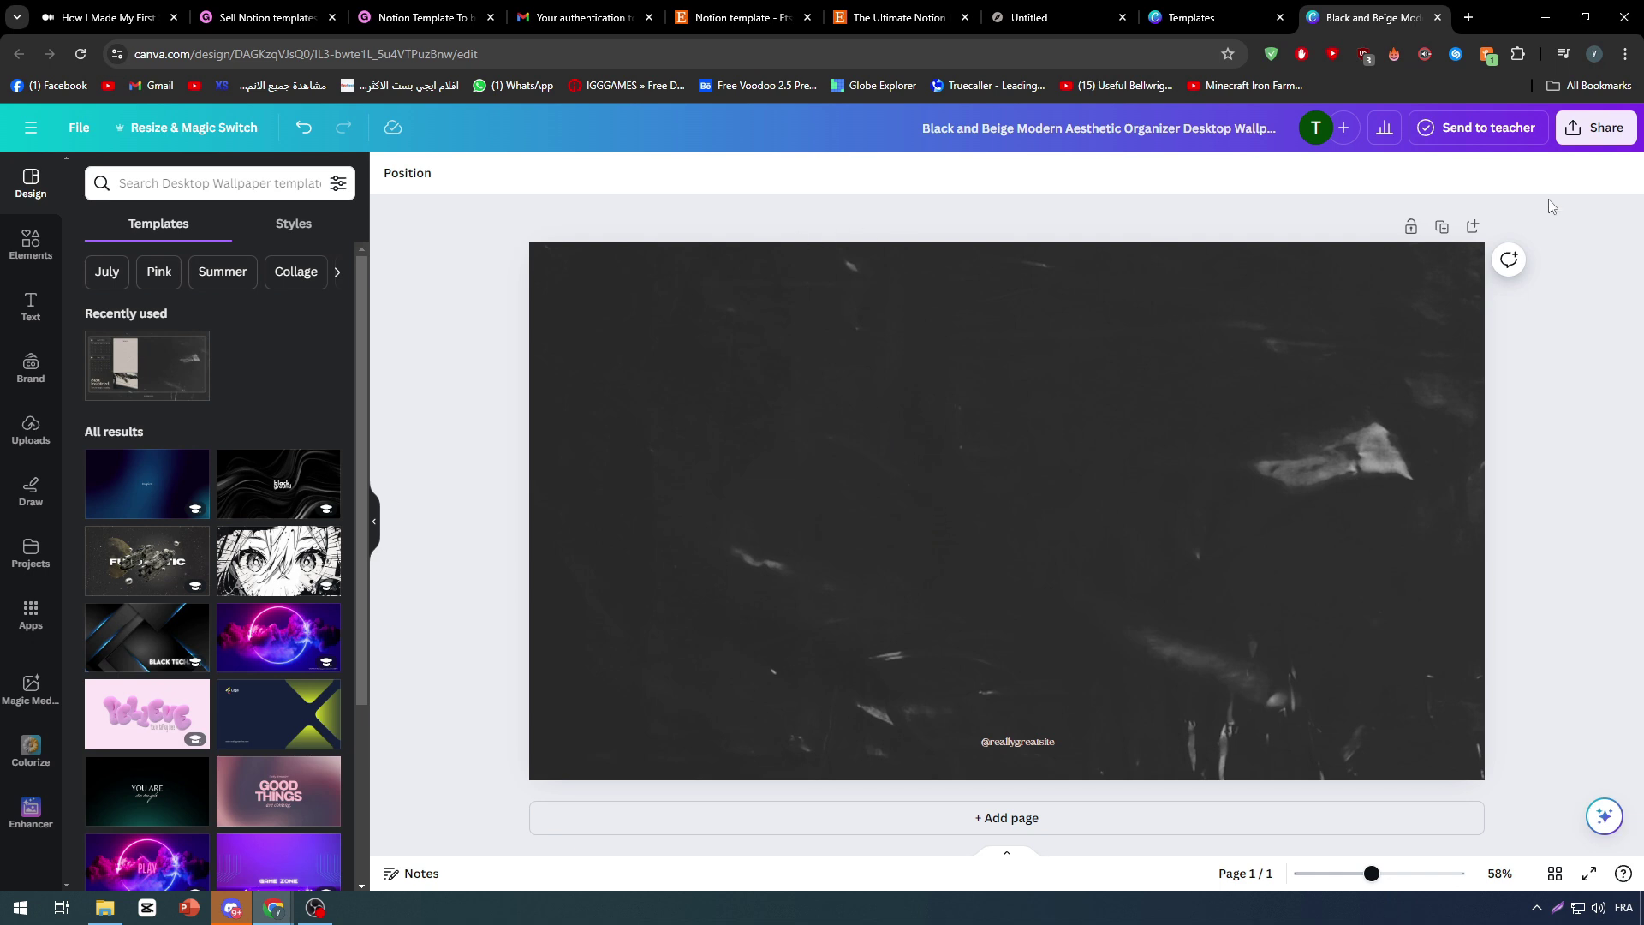
- Check the Share download options, then return to the Gumroad product editor
{"action": "left_click", "coordinate": [1598, 129]}
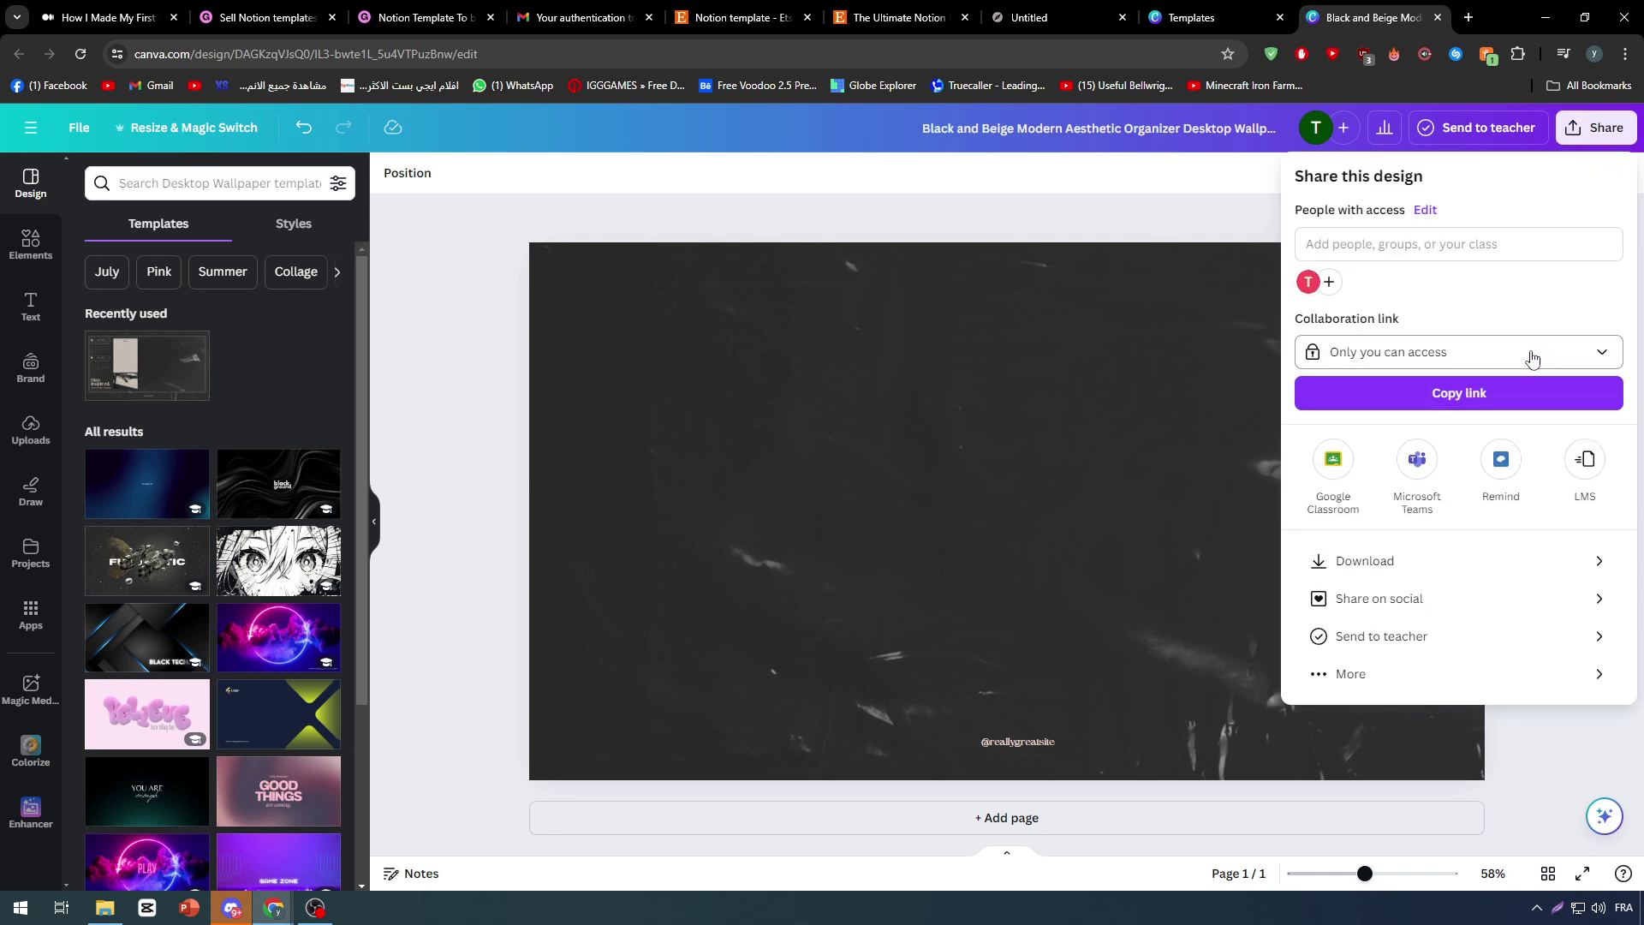
{"action": "left_click", "coordinate": [1428, 558]}
{"action": "left_click", "coordinate": [873, 244]}
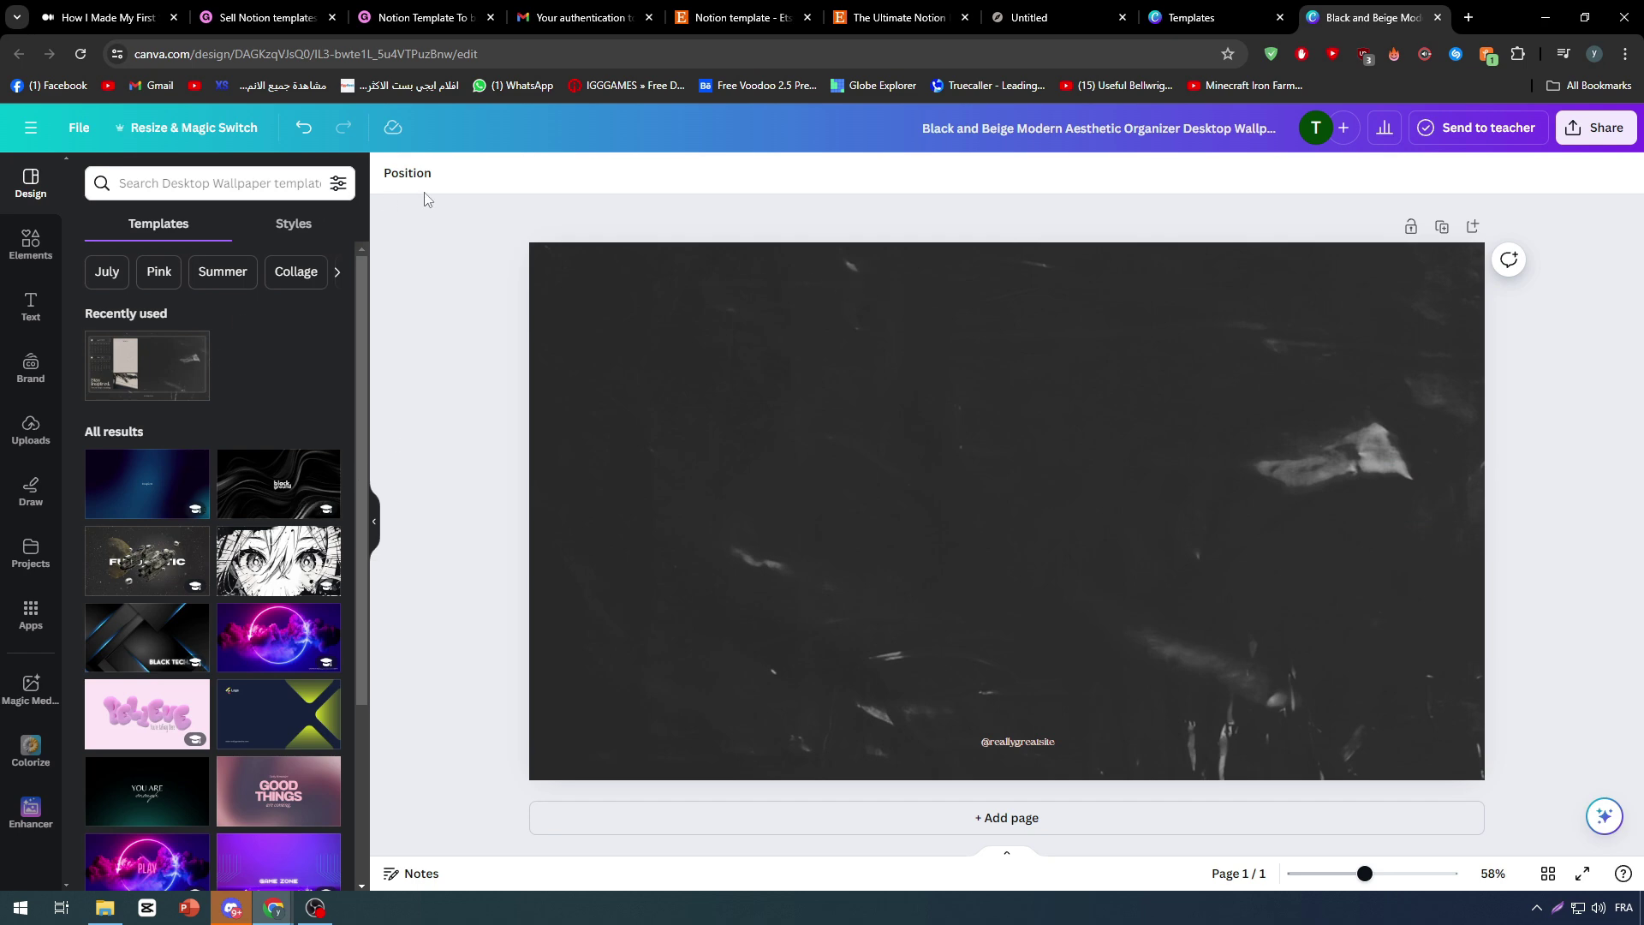
{"action": "left_click", "coordinate": [685, 16]}
{"action": "left_click", "coordinate": [424, 15]}
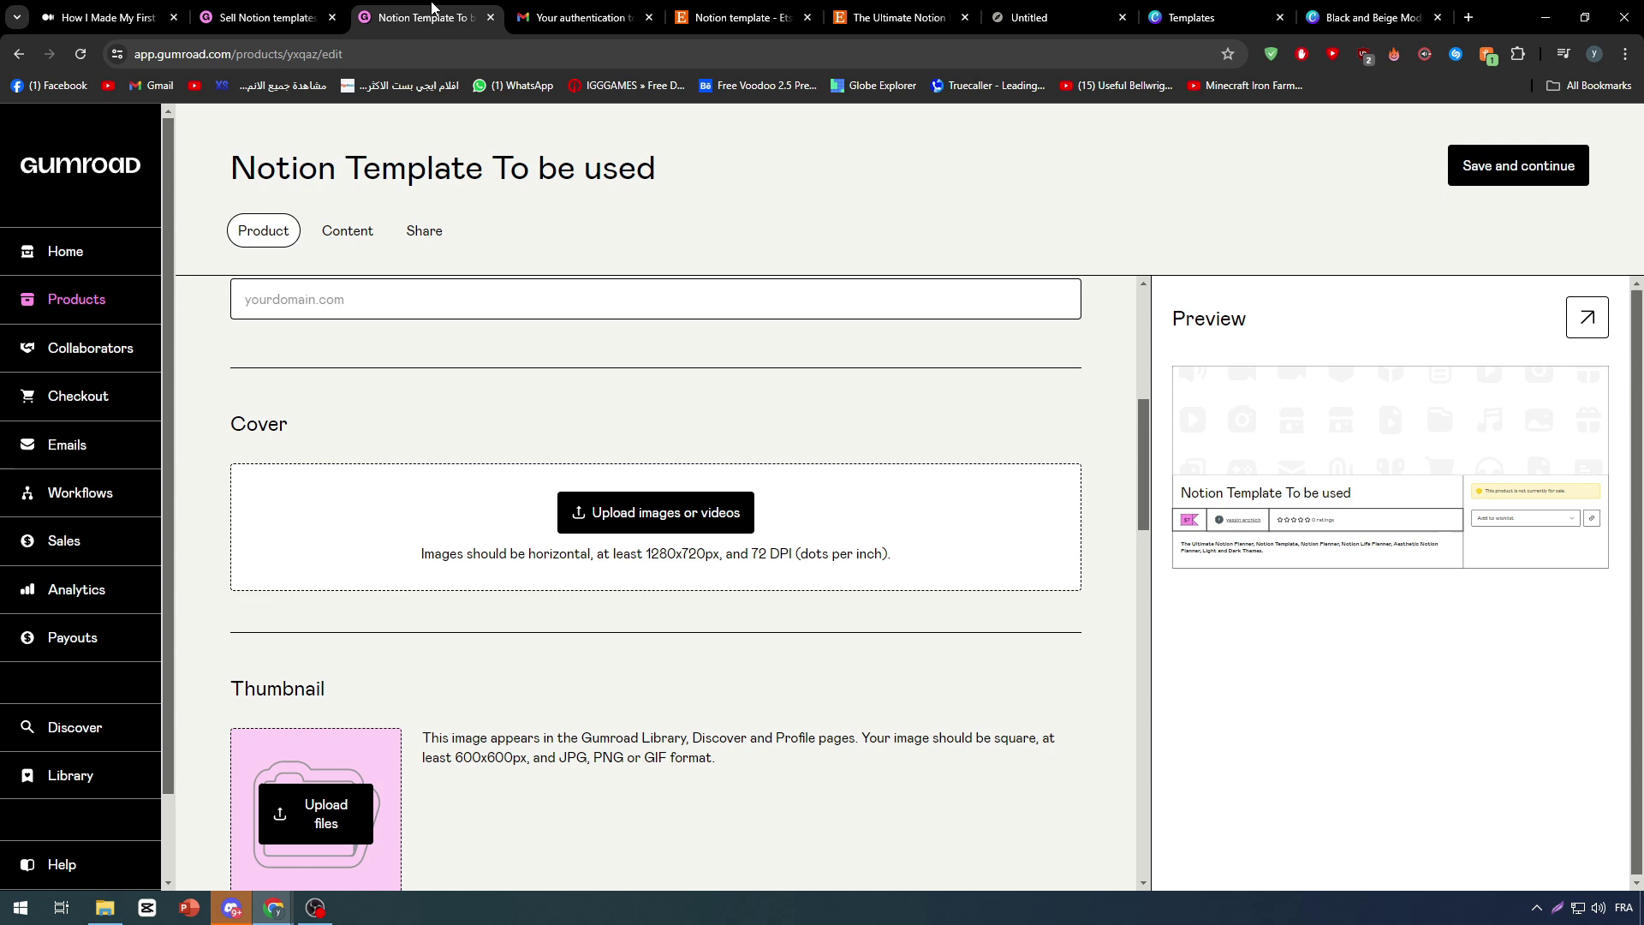
- Set the product's call to action to 'Buy this'
{"action": "scroll", "coordinate": [398, 414], "scroll_direction": "up", "scroll_amount": 1}
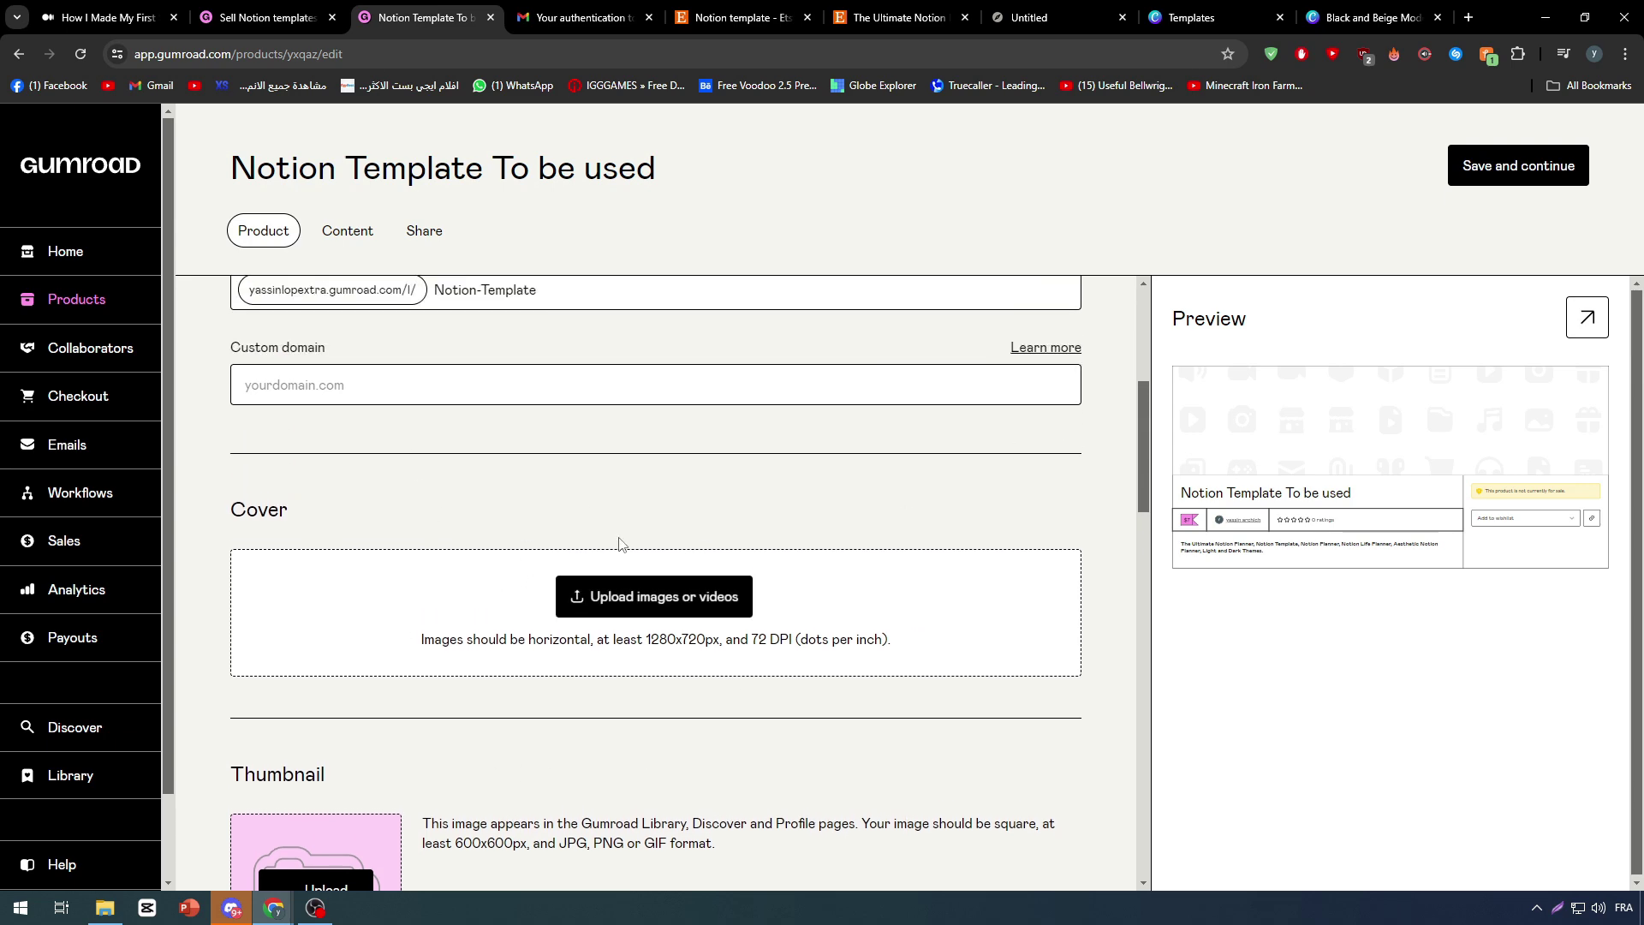
{"action": "scroll", "coordinate": [577, 499], "scroll_direction": "down", "scroll_amount": 1}
{"action": "scroll", "coordinate": [576, 499], "scroll_direction": "down", "scroll_amount": 8}
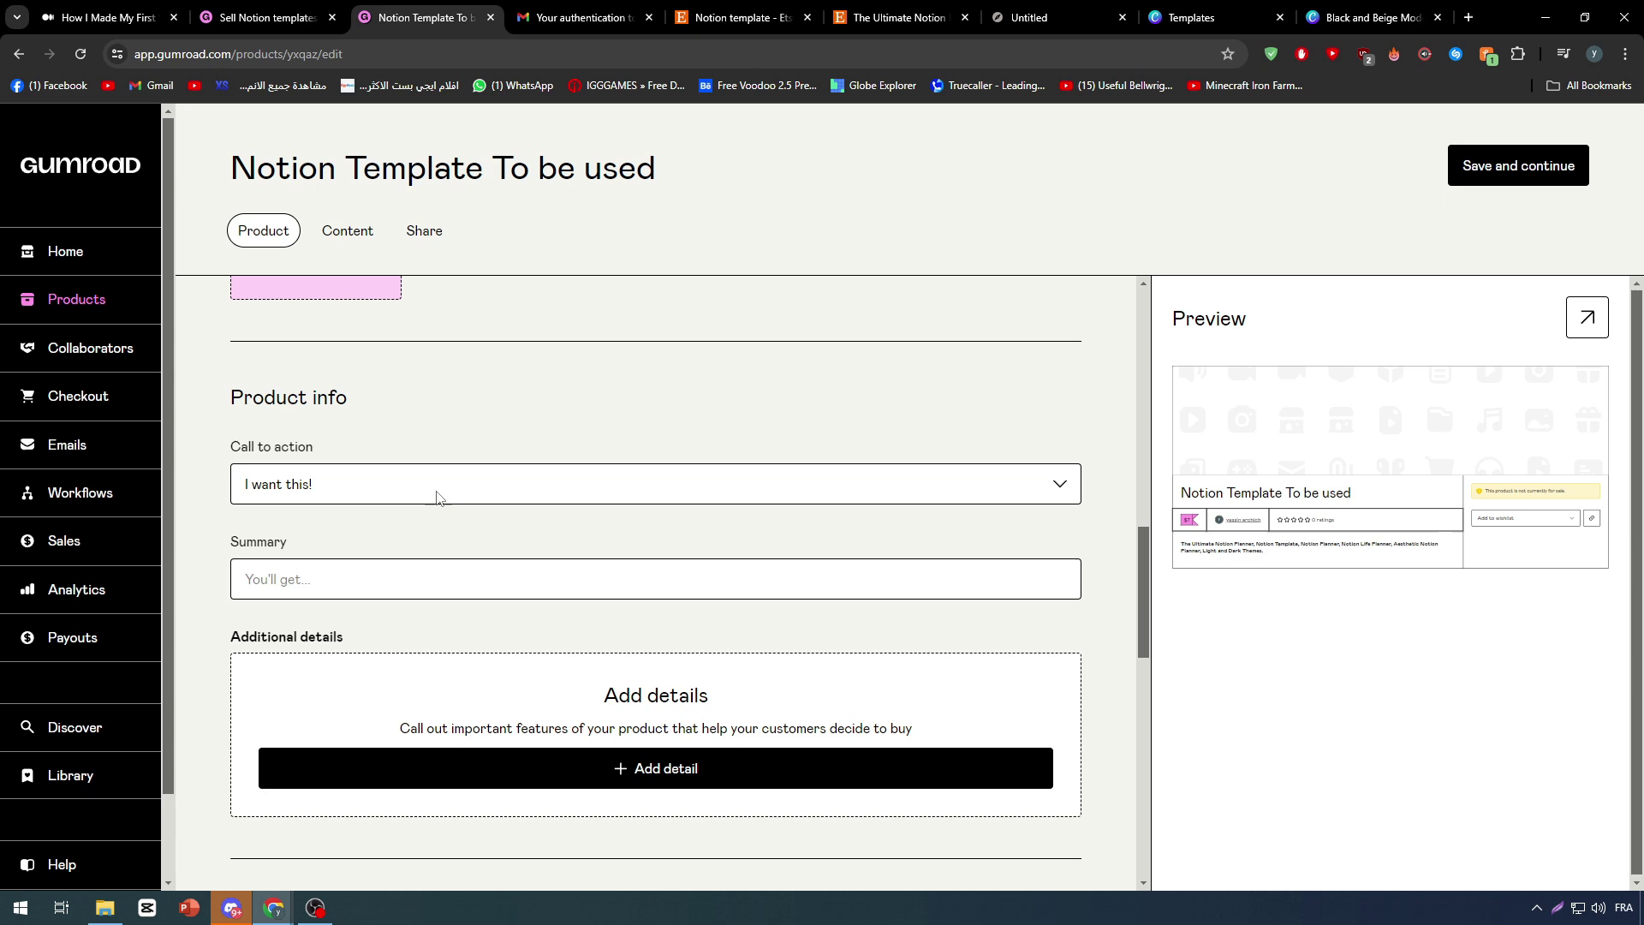
{"action": "left_click", "coordinate": [304, 499]}
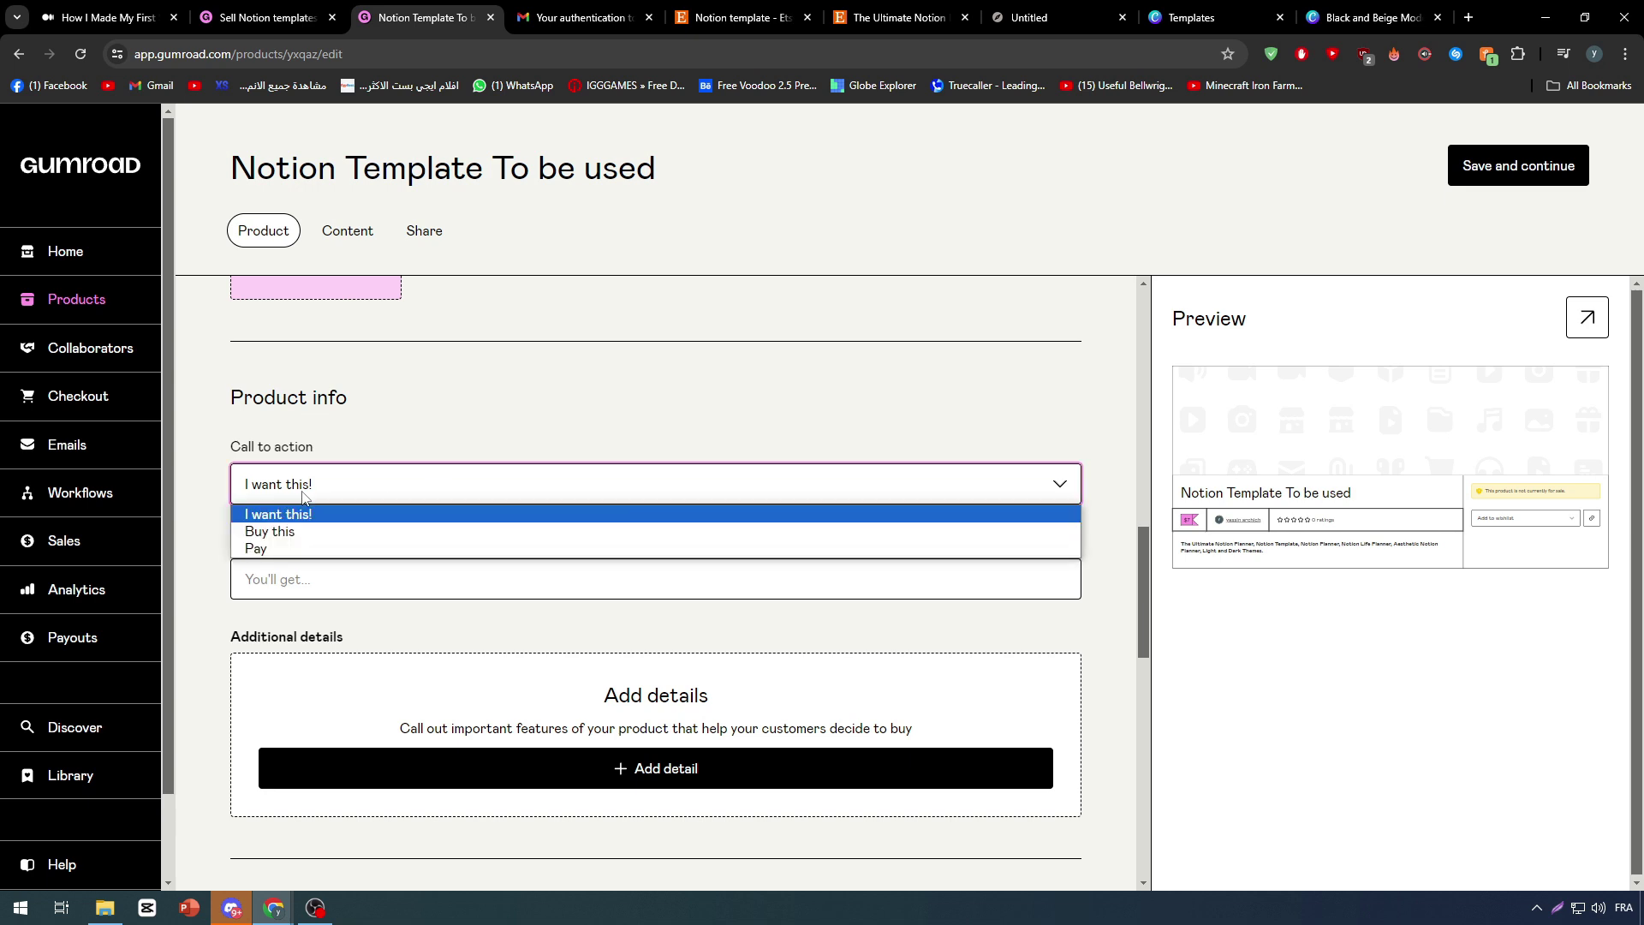
{"action": "left_click", "coordinate": [323, 534]}
{"action": "scroll", "coordinate": [280, 567], "scroll_direction": "down", "scroll_amount": 3}
{"action": "scroll", "coordinate": [316, 440], "scroll_direction": "up", "scroll_amount": 1}
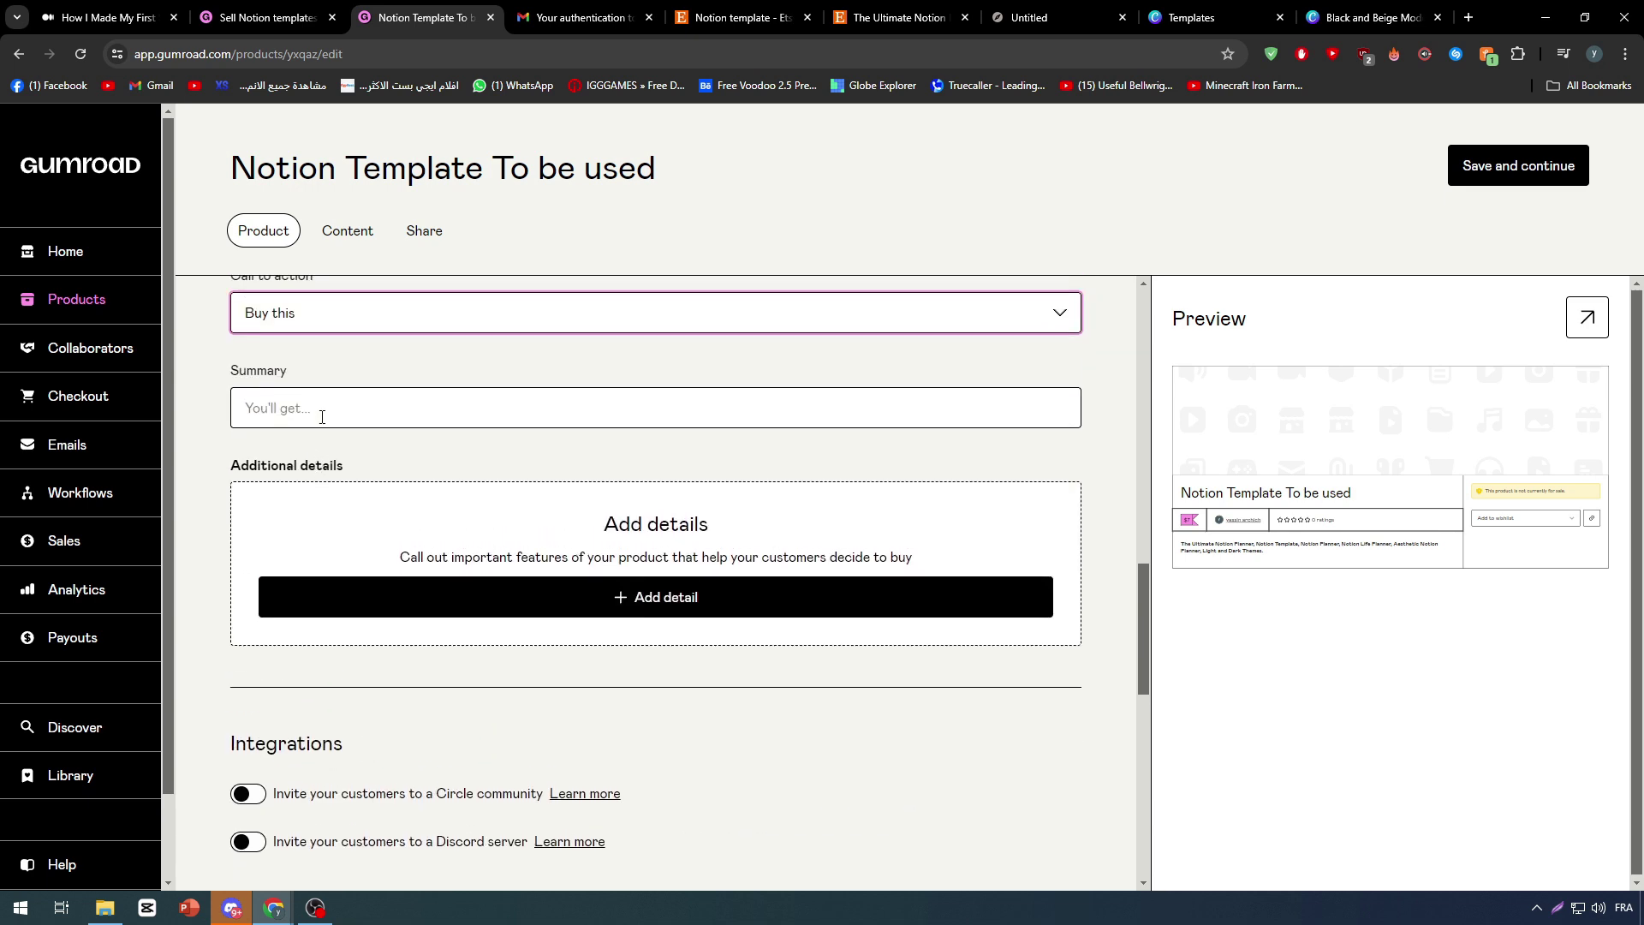
- Toggle 'Allow customers to pay what they want' on and back off, keeping the fixed $7 price
{"action": "left_click", "coordinate": [402, 420]}
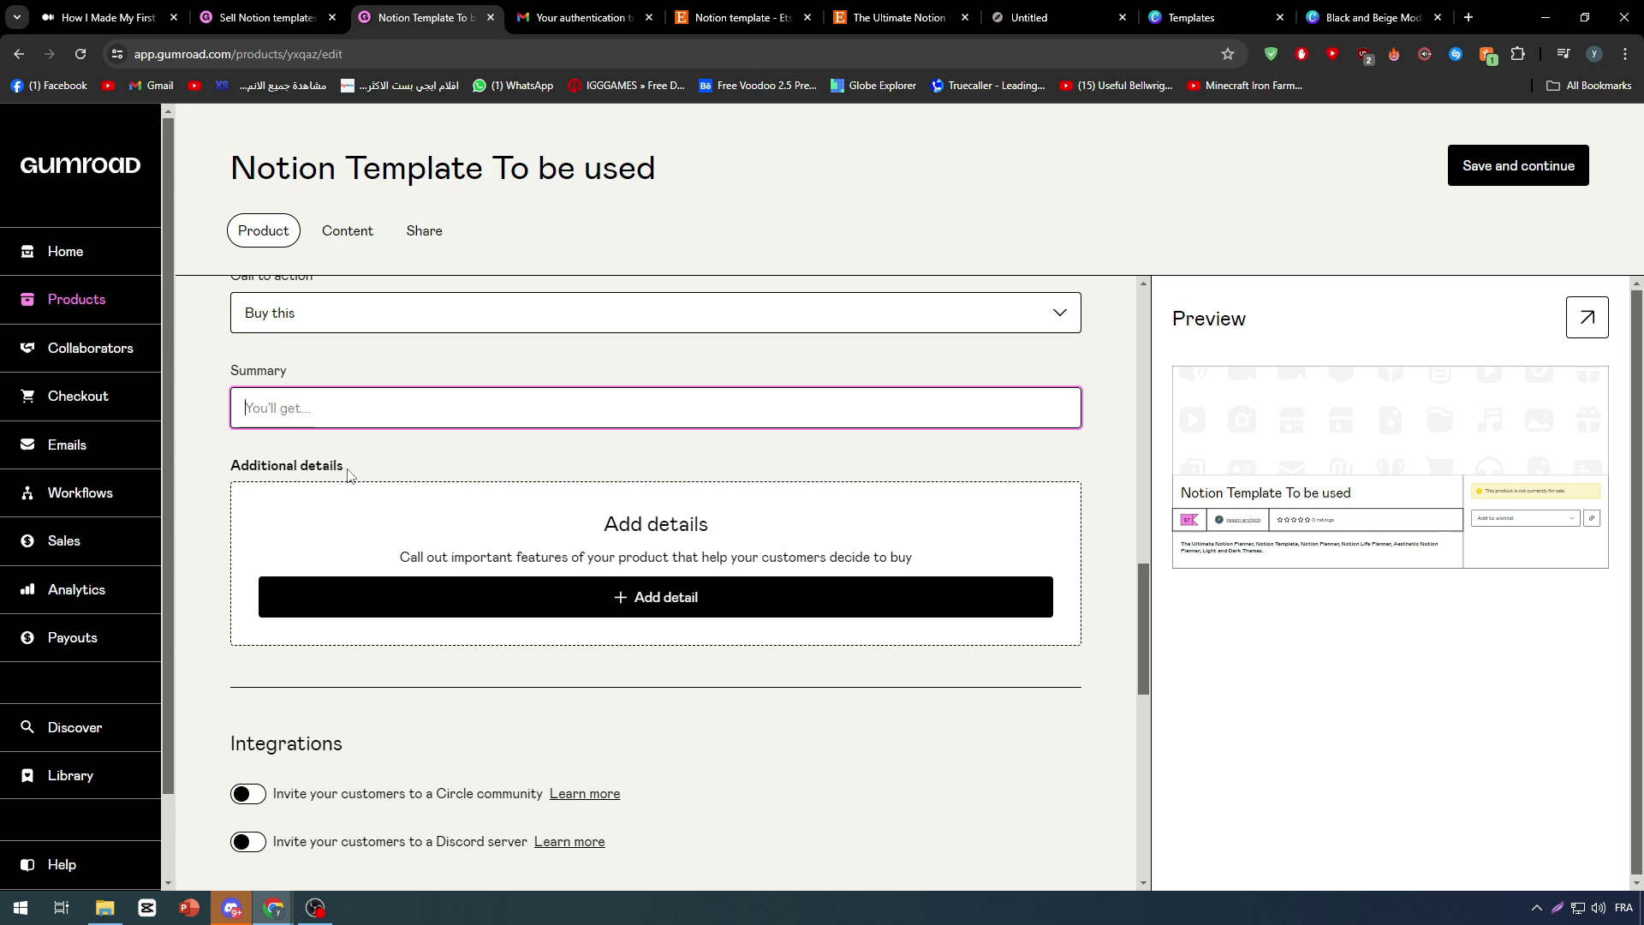
{"action": "scroll", "coordinate": [351, 471], "scroll_direction": "down", "scroll_amount": 6}
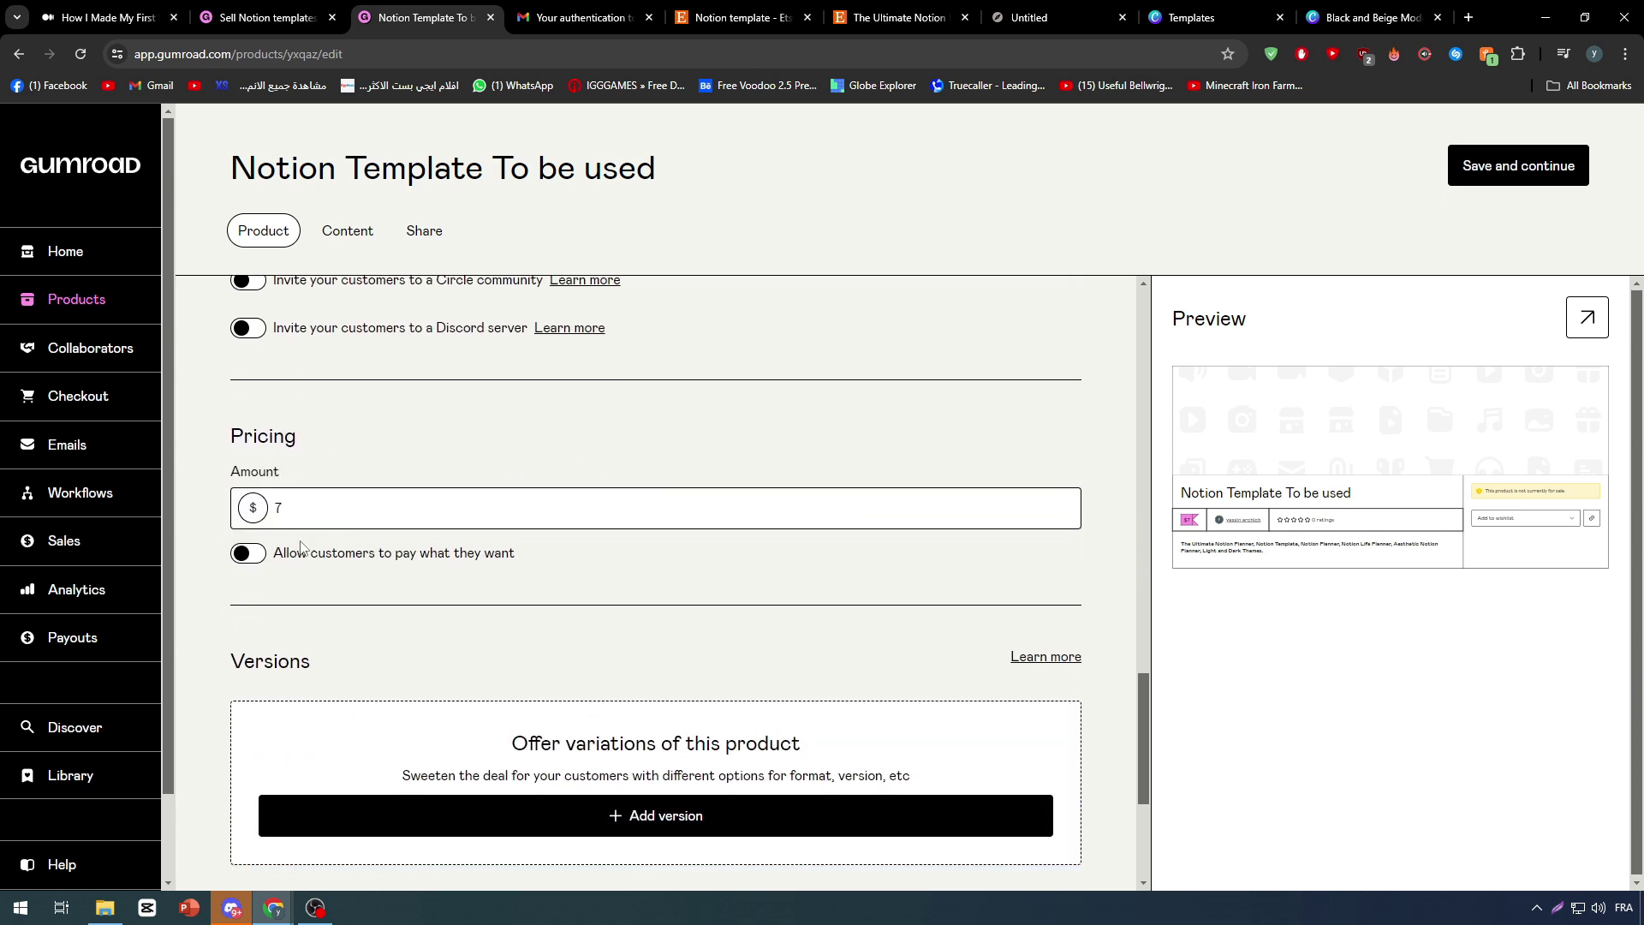
{"action": "scroll", "coordinate": [377, 591], "scroll_direction": "down", "scroll_amount": 2}
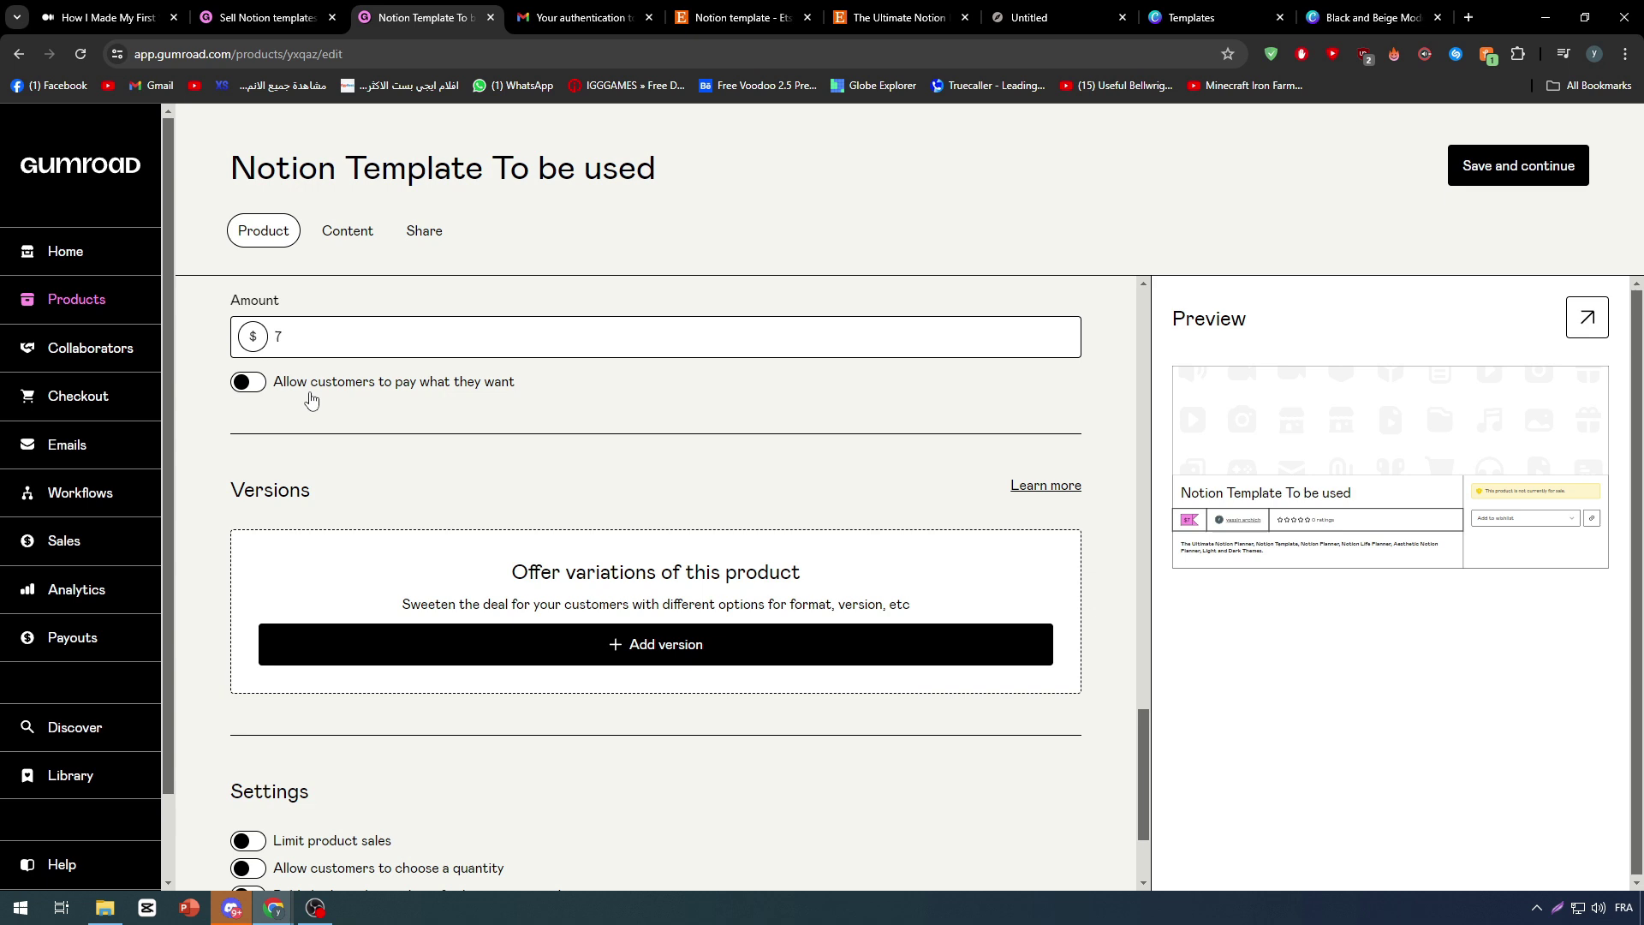
{"action": "left_click", "coordinate": [255, 384]}
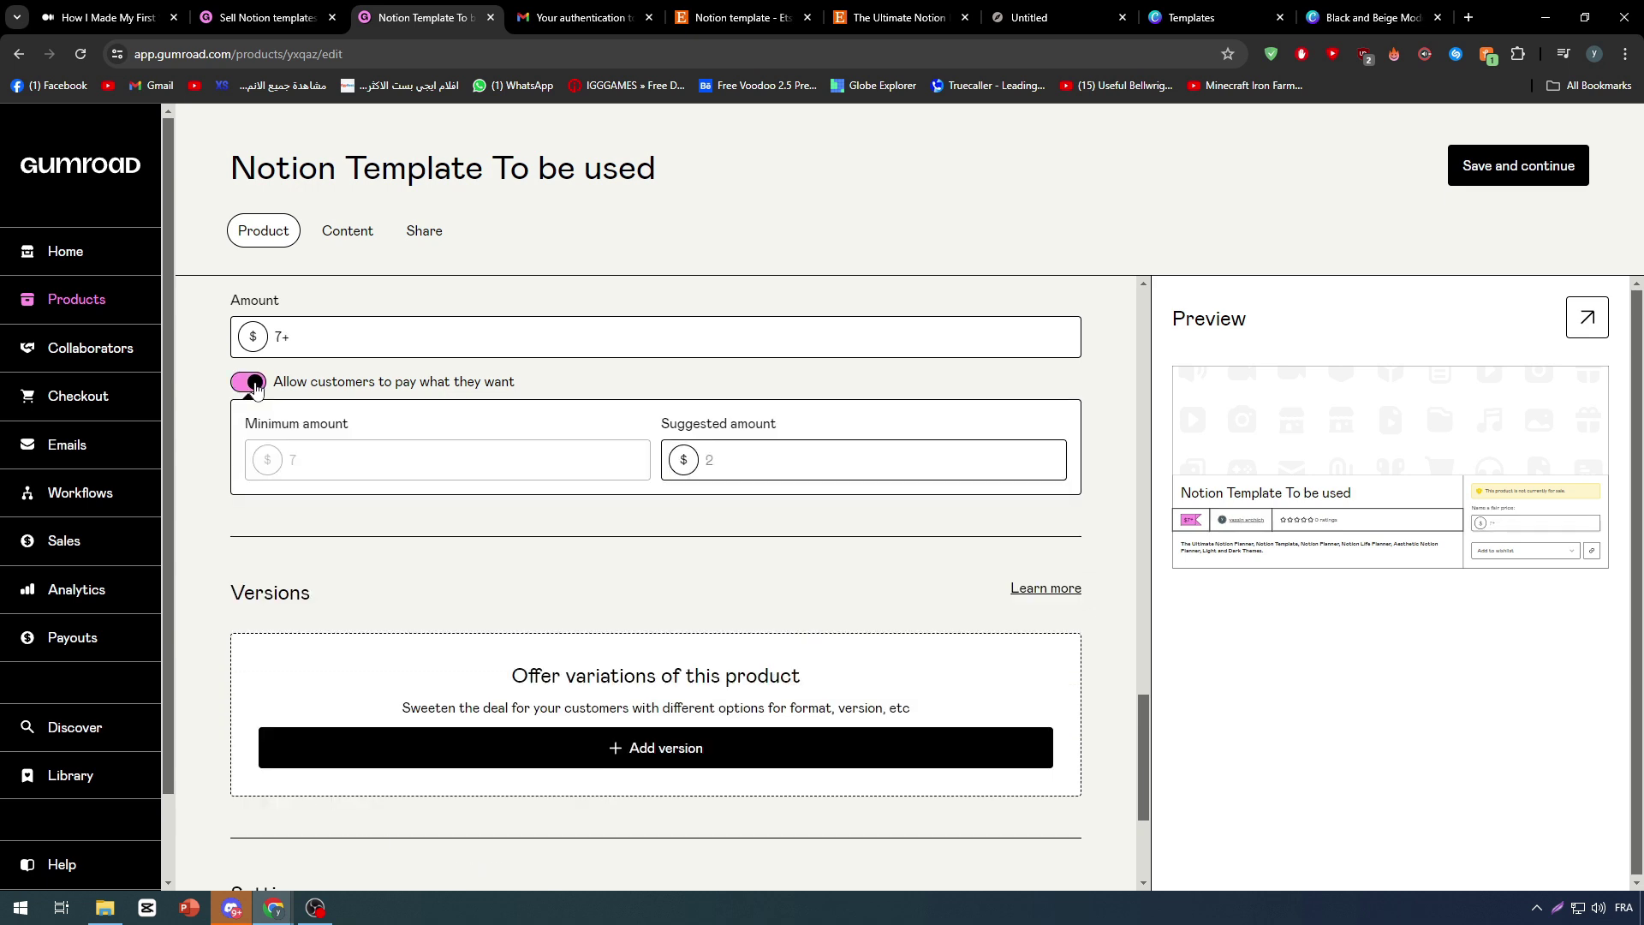
{"action": "left_click", "coordinate": [255, 384]}
{"action": "scroll", "coordinate": [465, 432], "scroll_direction": "down", "scroll_amount": 2}
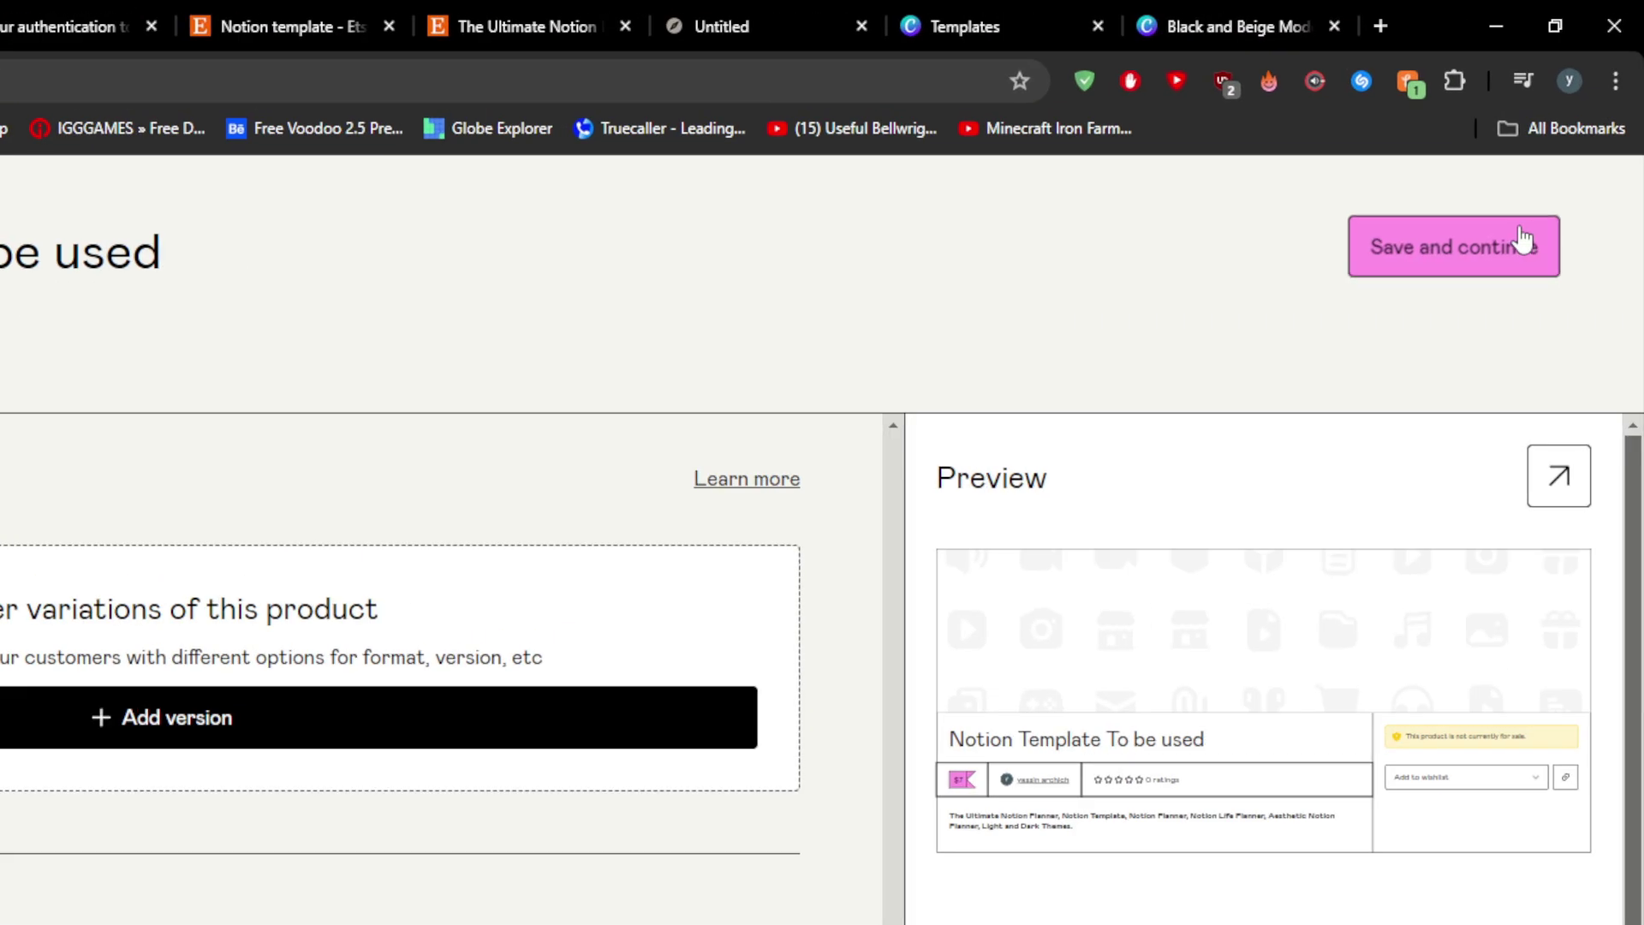
- Save the product changes with Save and continue, then go to Home
{"action": "left_click", "coordinate": [1515, 166]}
{"action": "left_click", "coordinate": [1302, 166]}
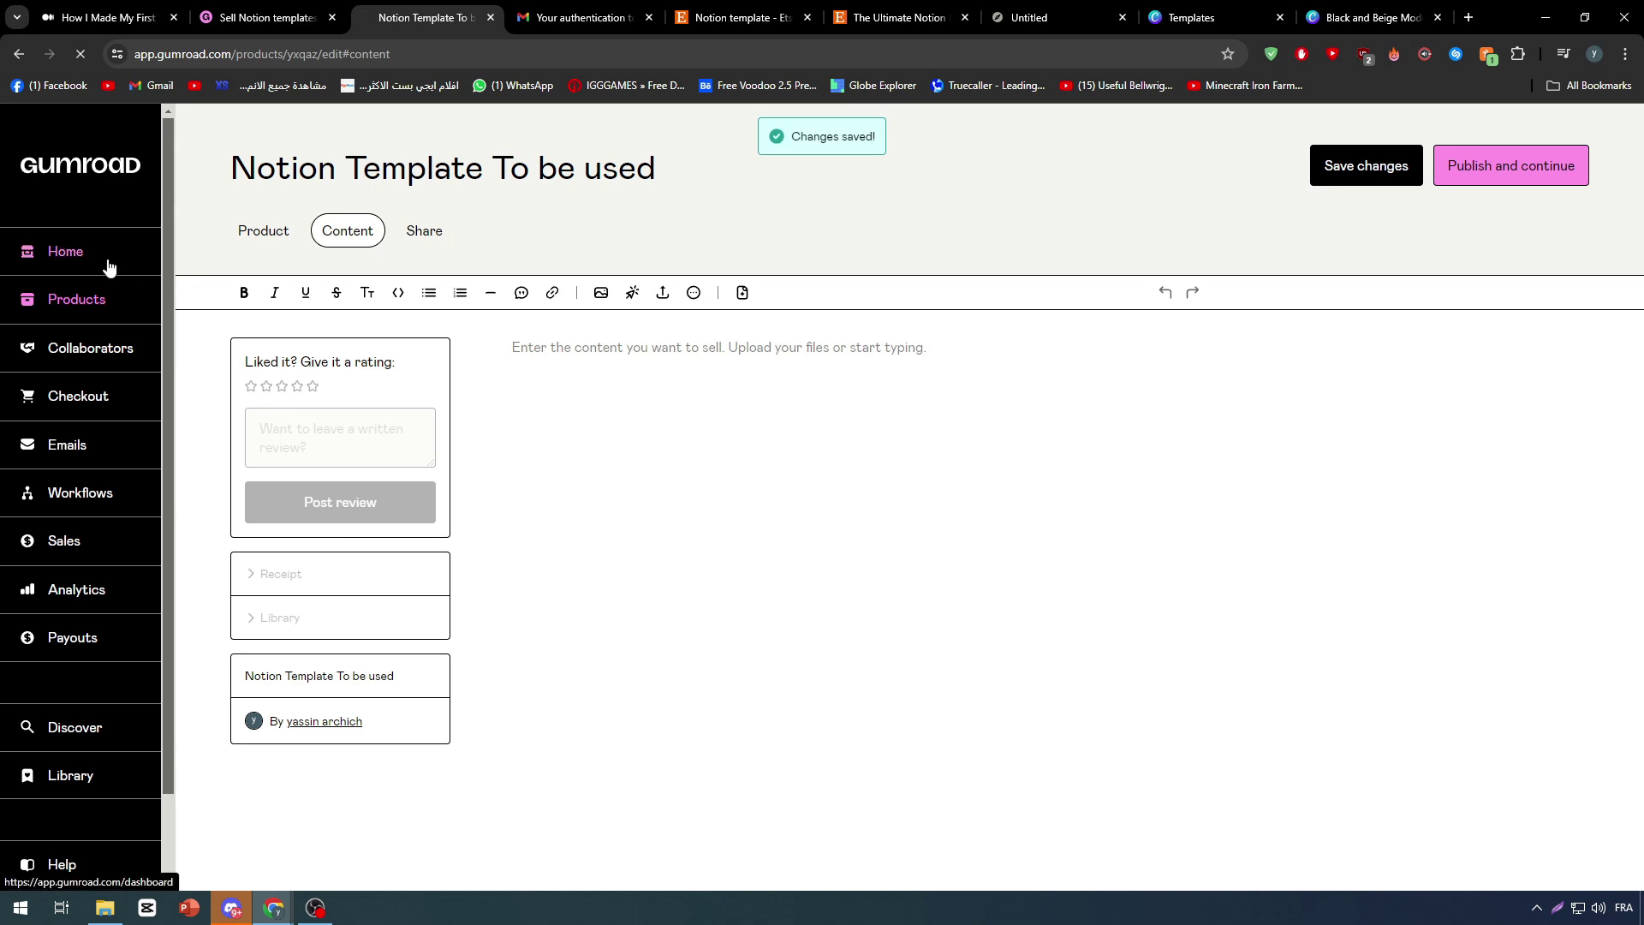